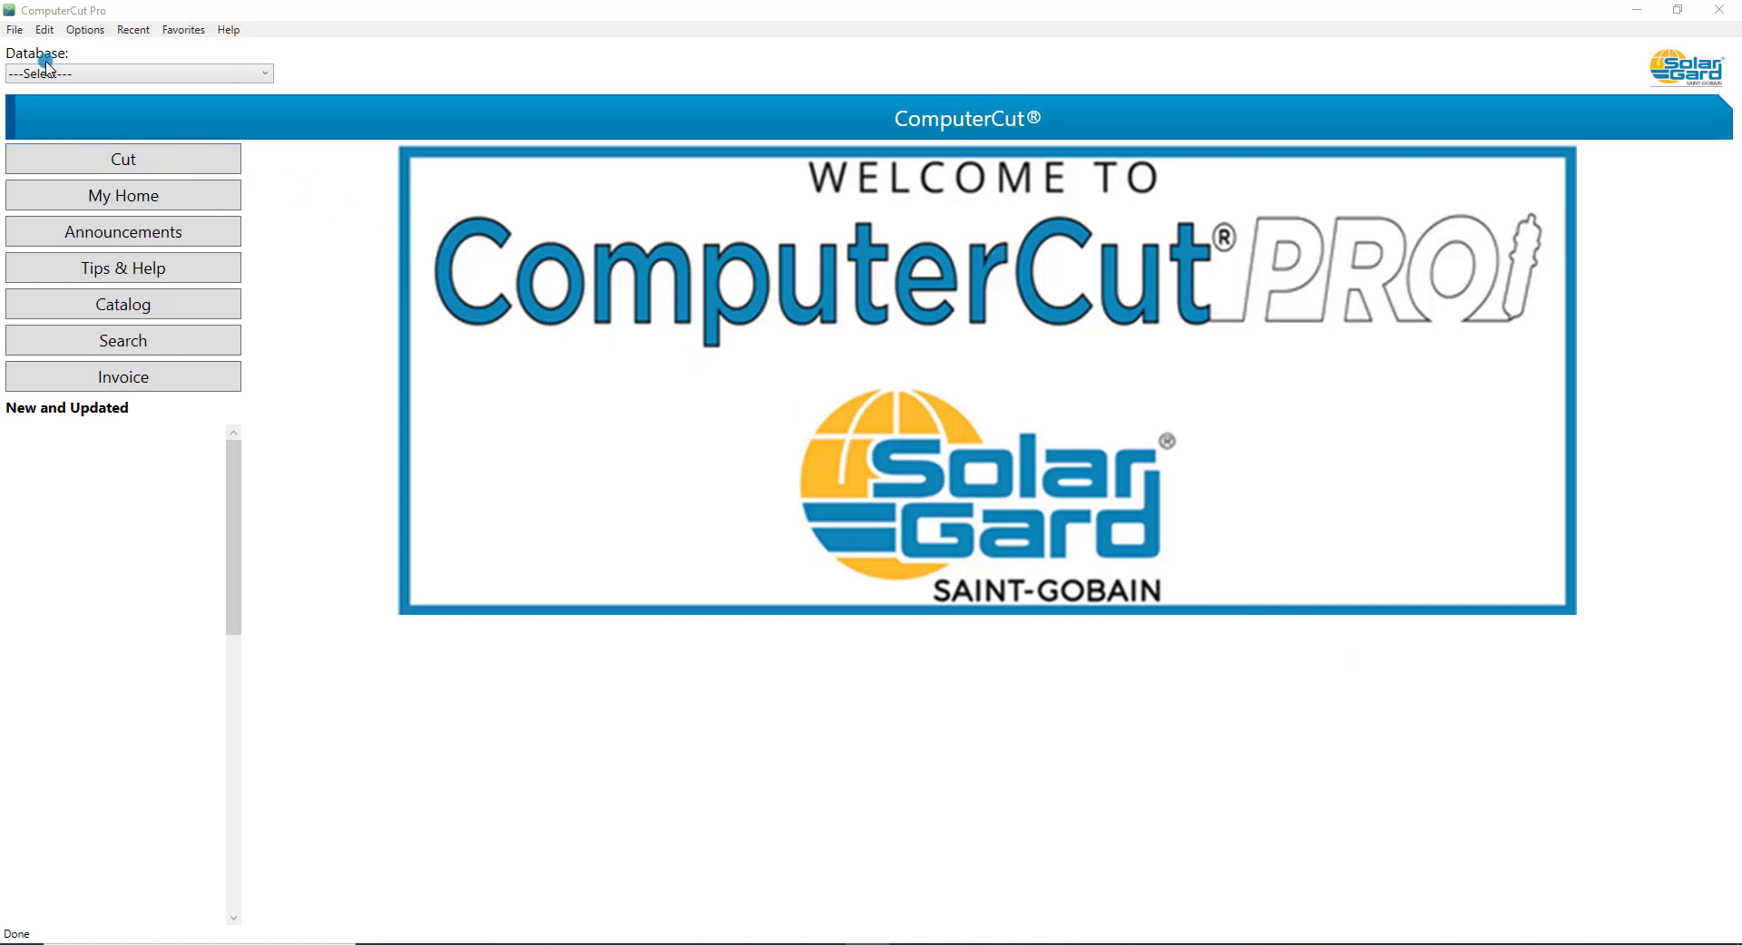
Step: Start a blank Untitled1 cutting design with a 40 inch roll width and 288 in film length
click(14, 31)
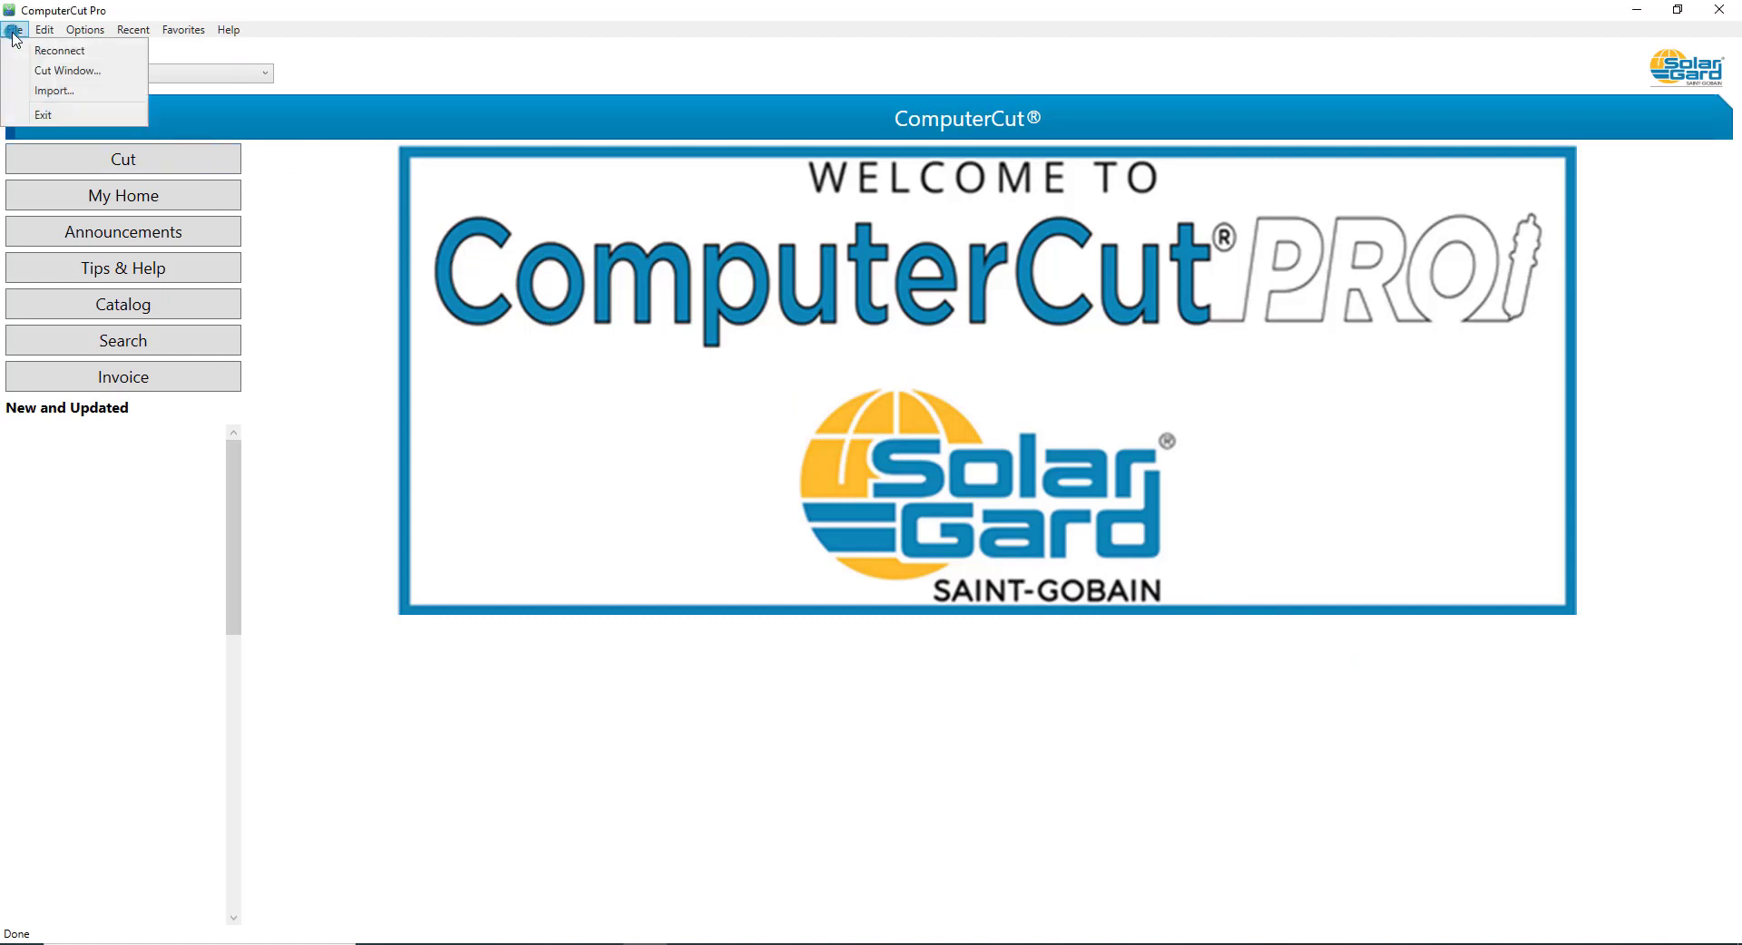
click(50, 71)
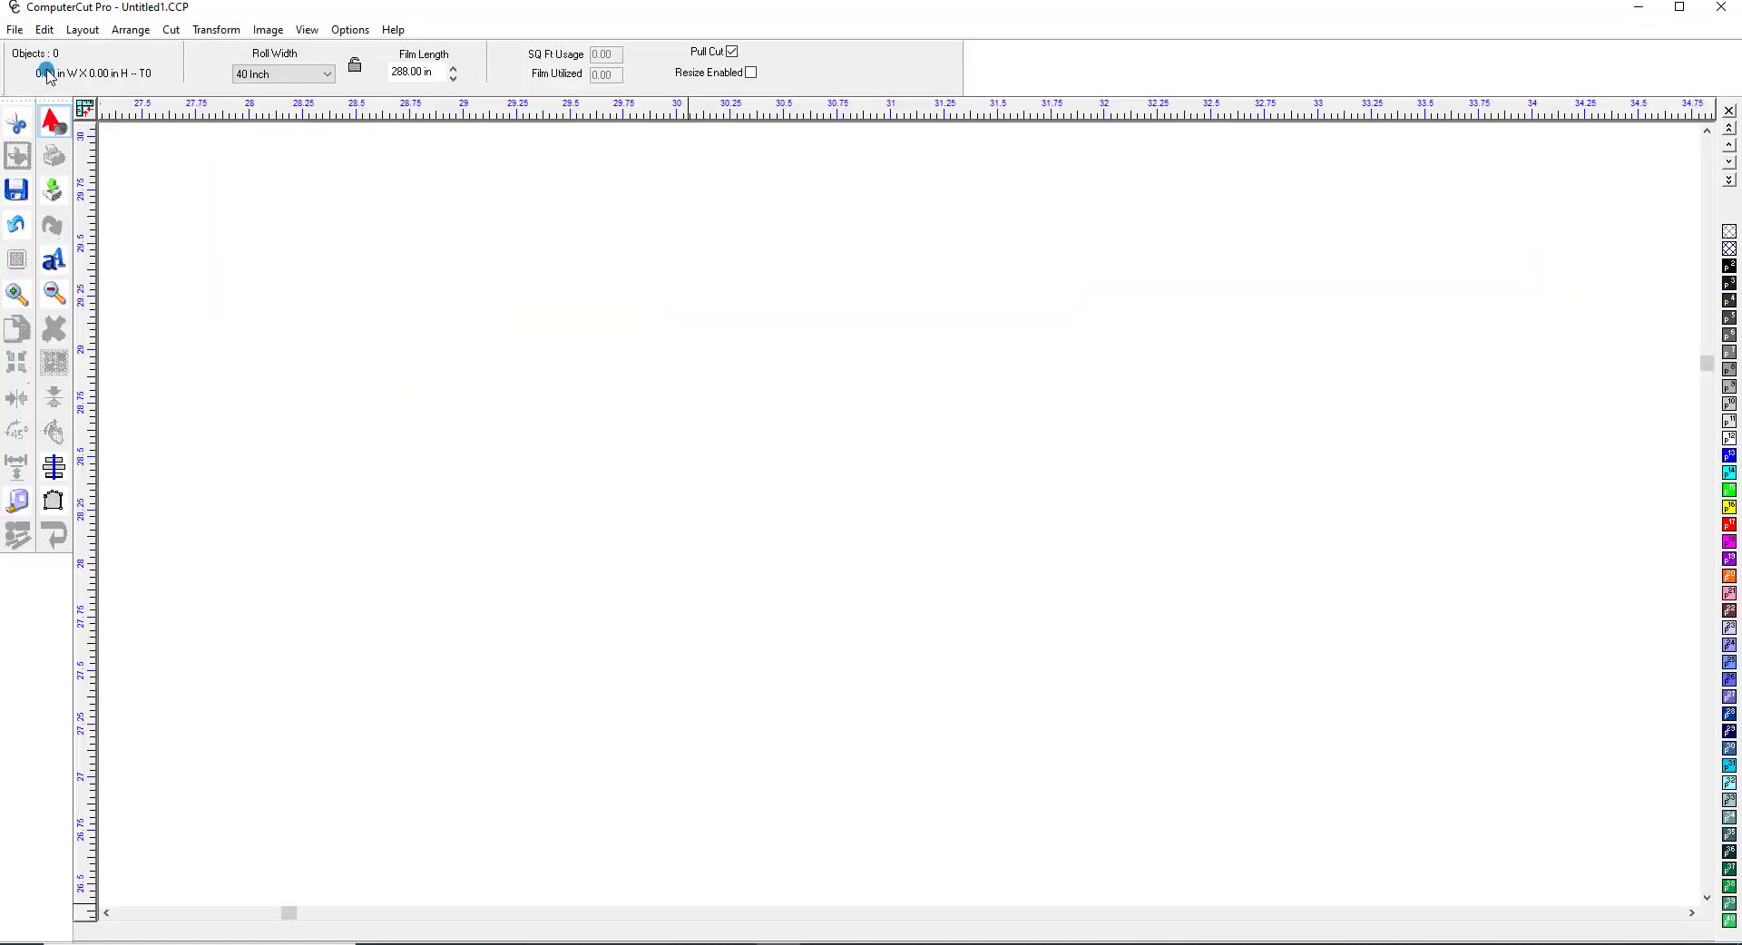
Step: Open the Import dialog and review the available file types, leaving the type unchanged
click(16, 32)
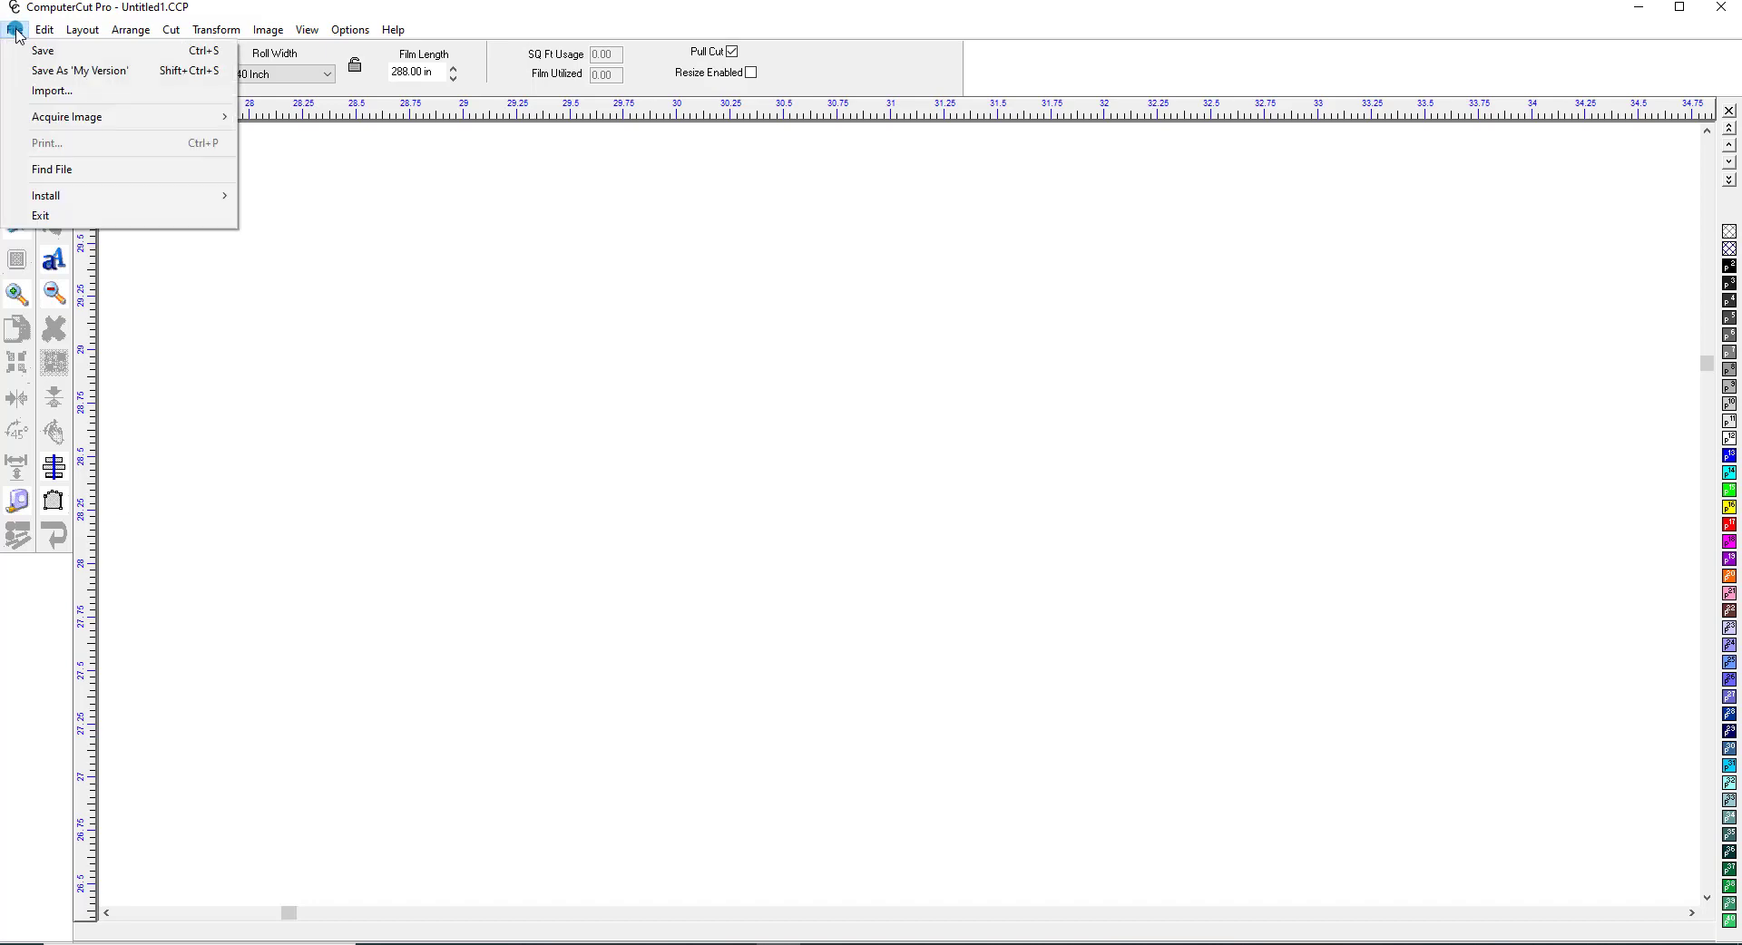
click(38, 92)
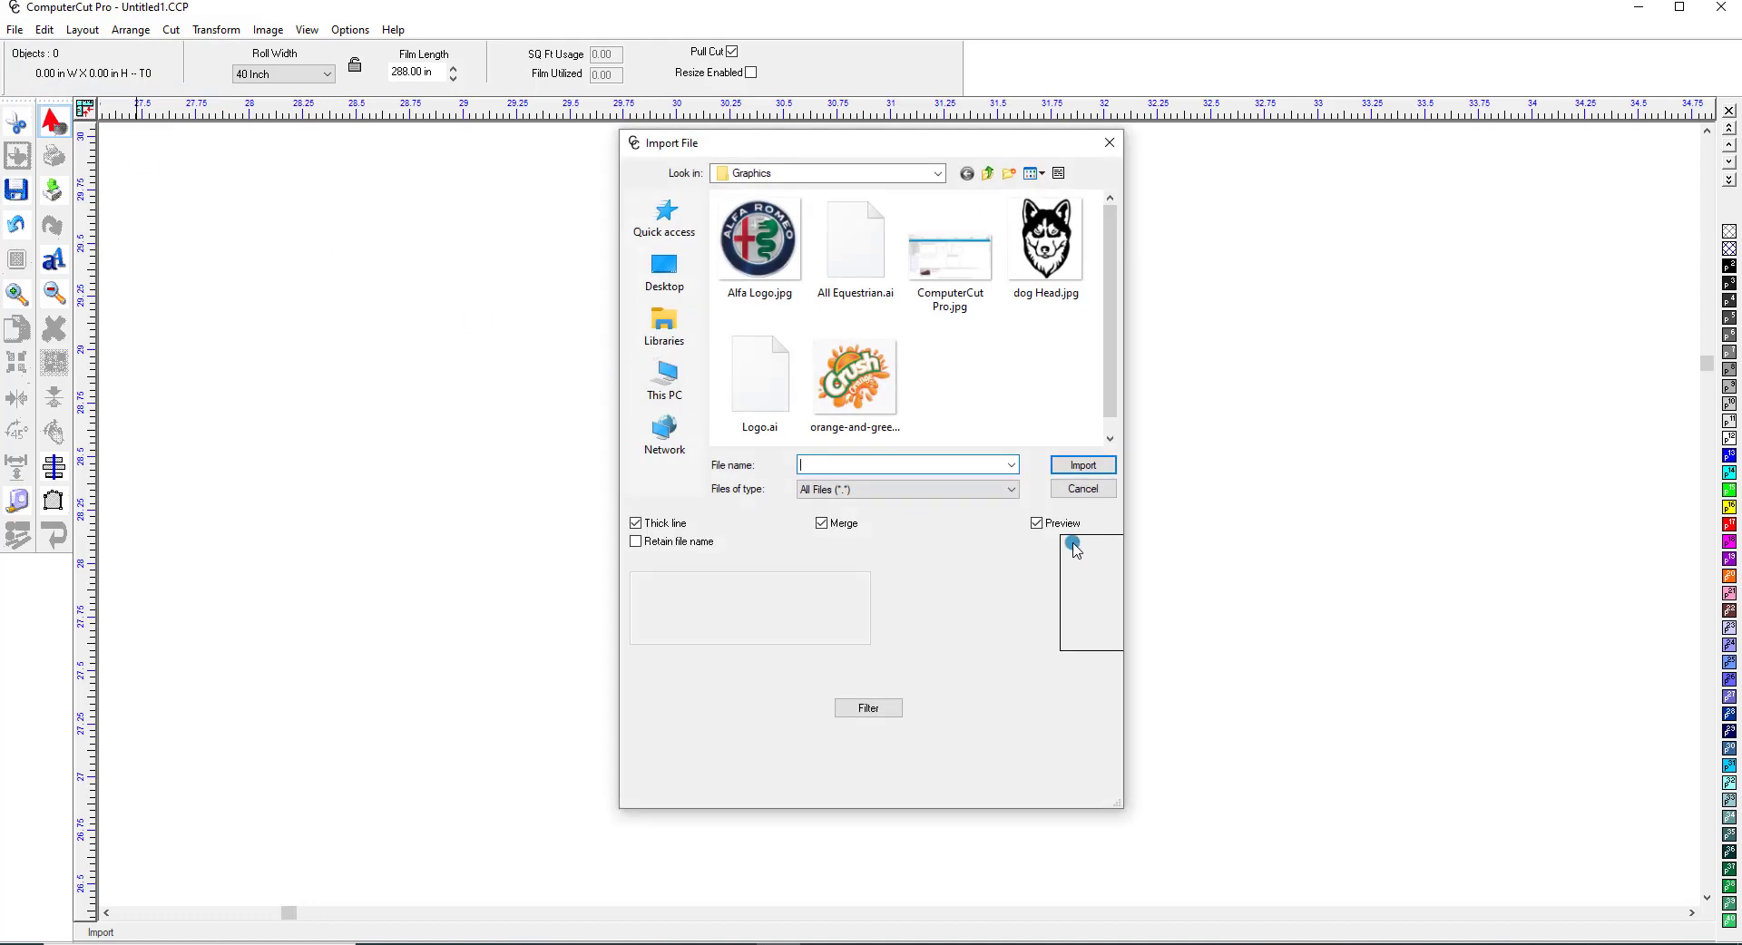
click(1011, 489)
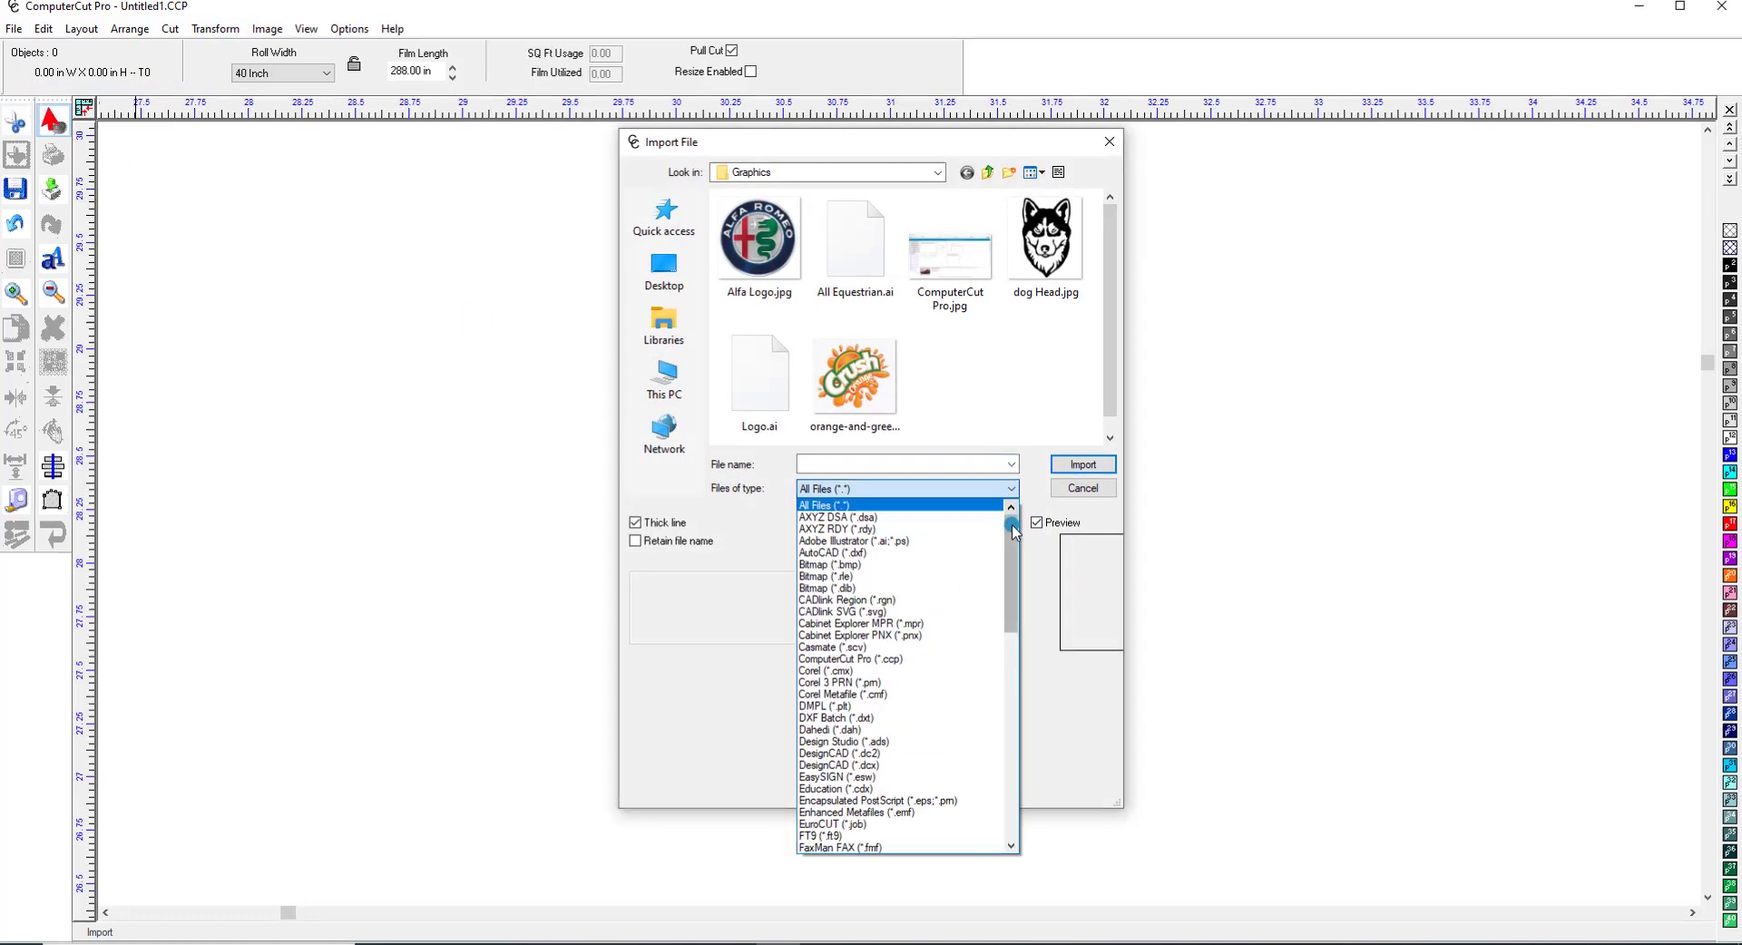
drag(1013, 531, 1013, 585)
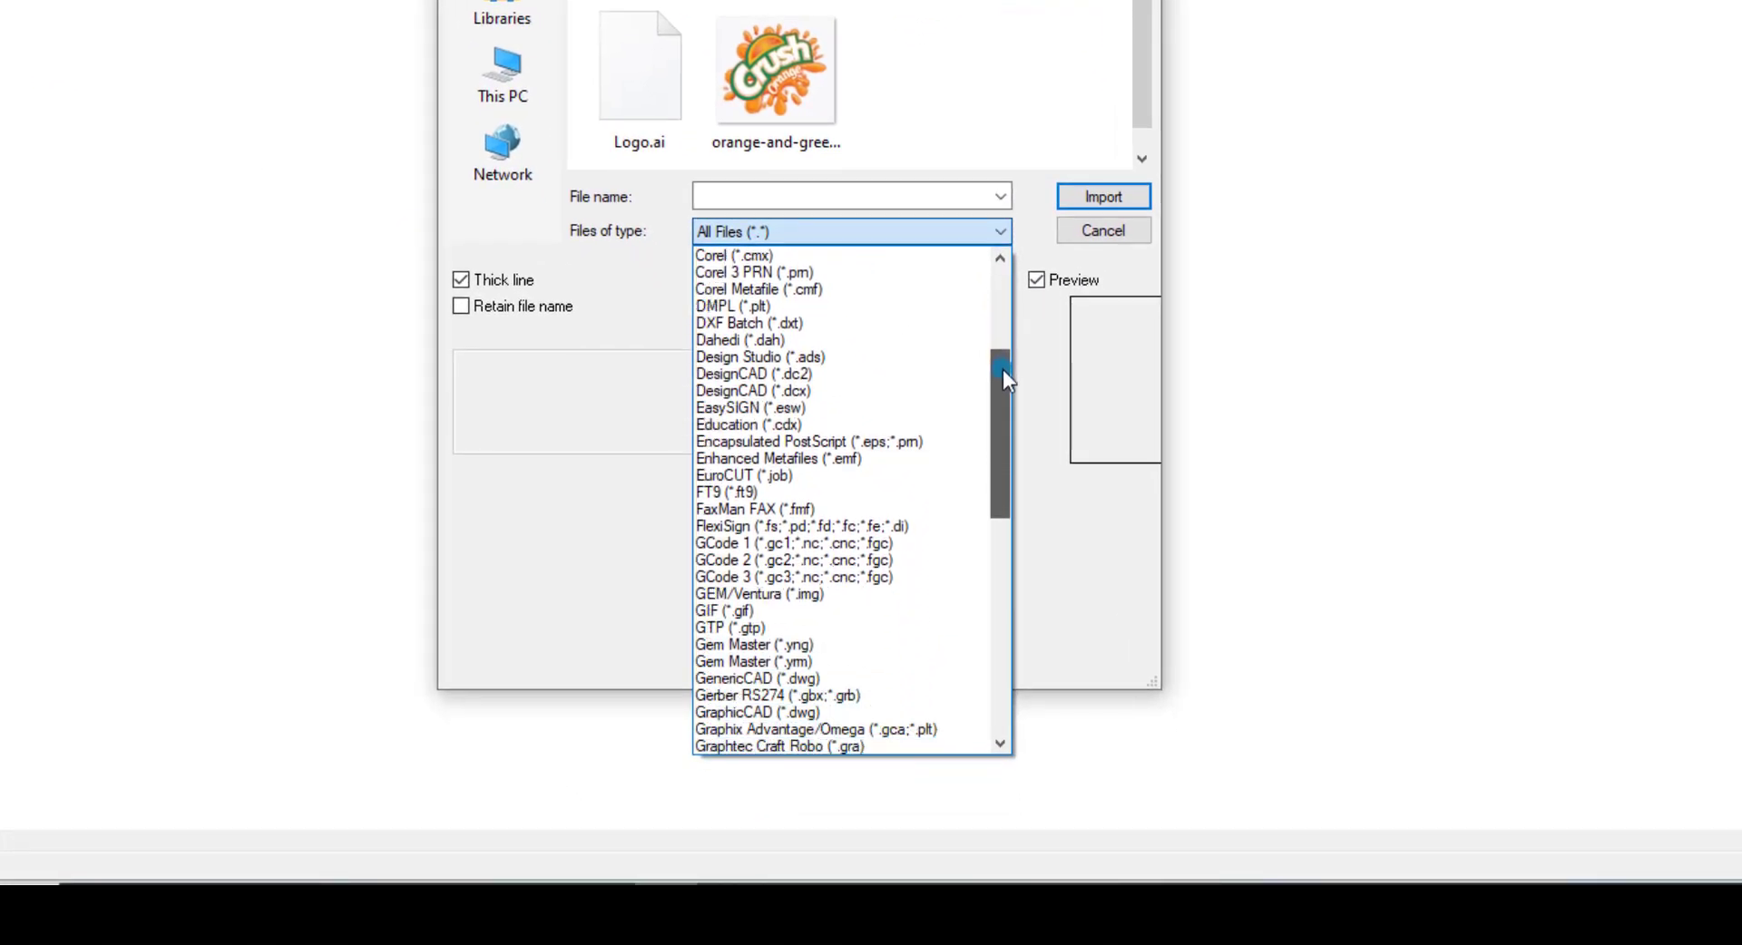
drag(1003, 372, 980, 270)
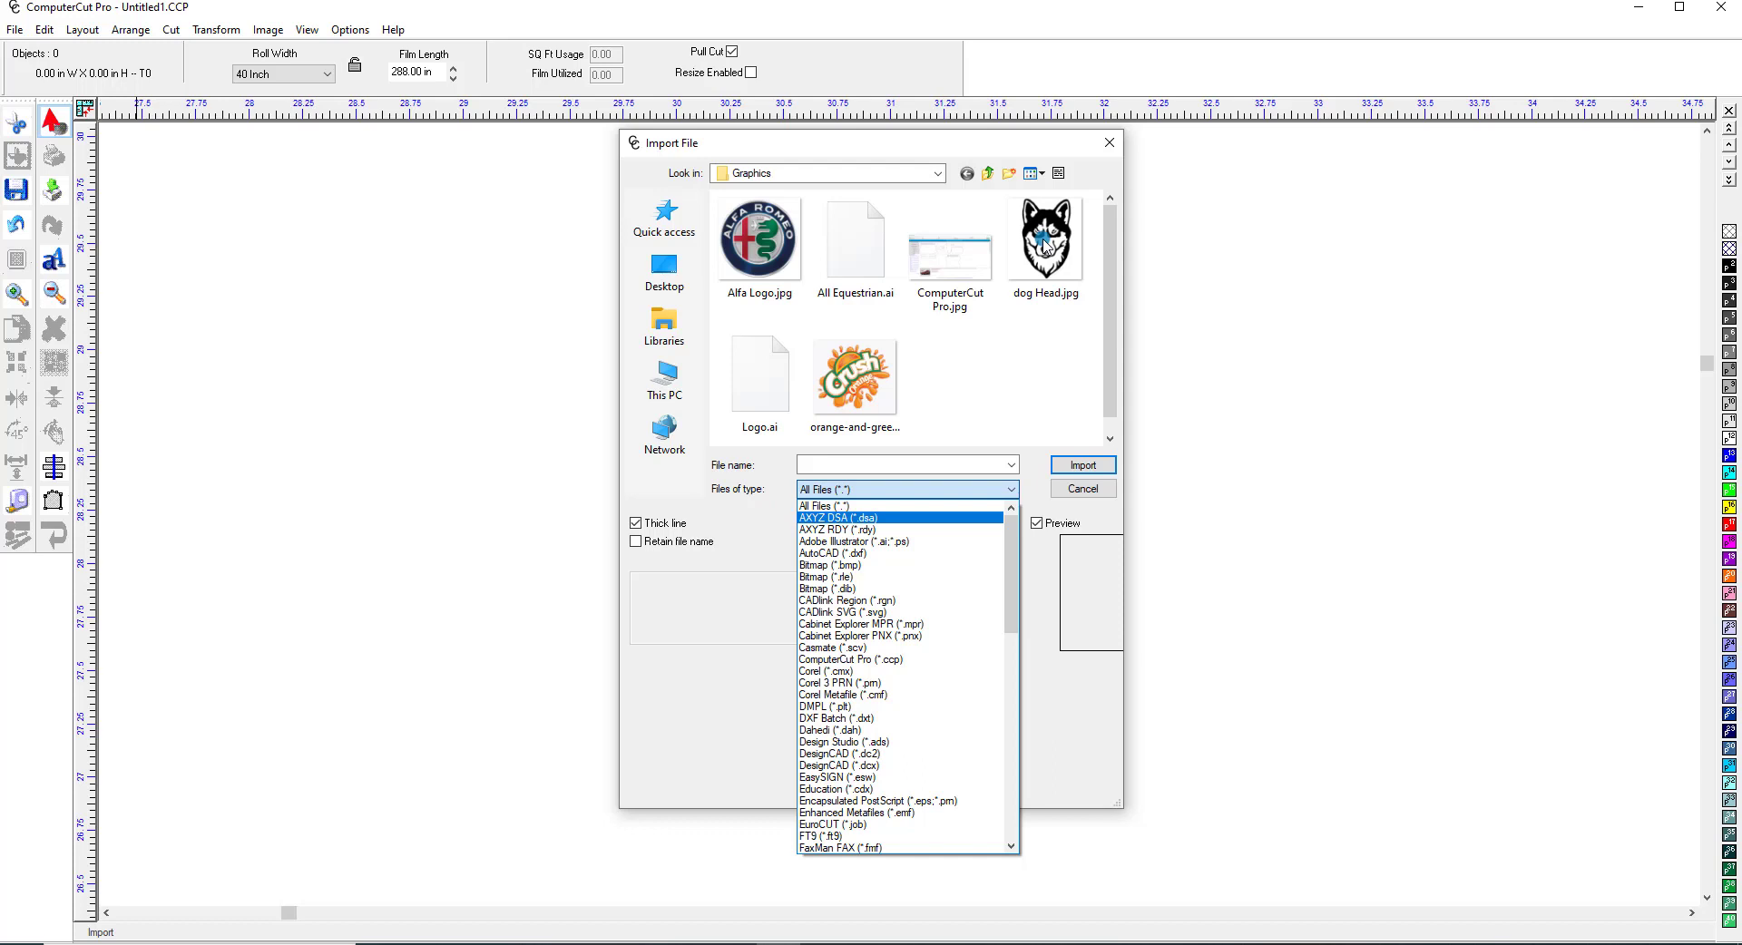
click(1046, 245)
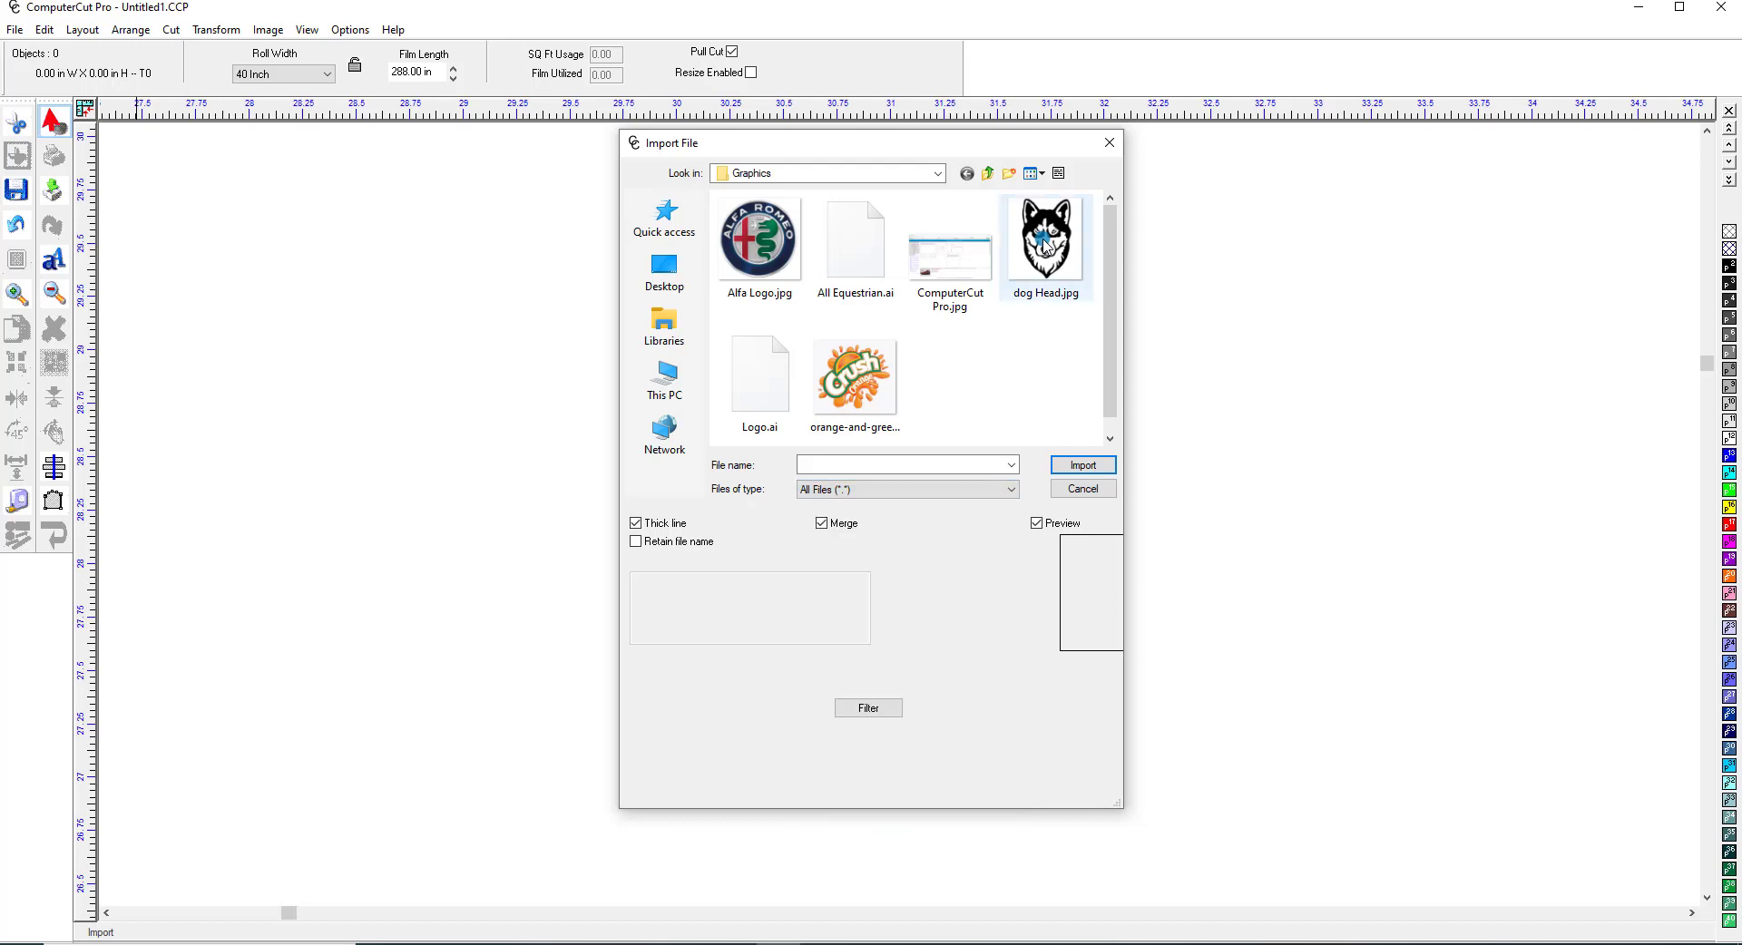
Step: Select dog Head.jpg from the Graphics folder and import it
click(1087, 465)
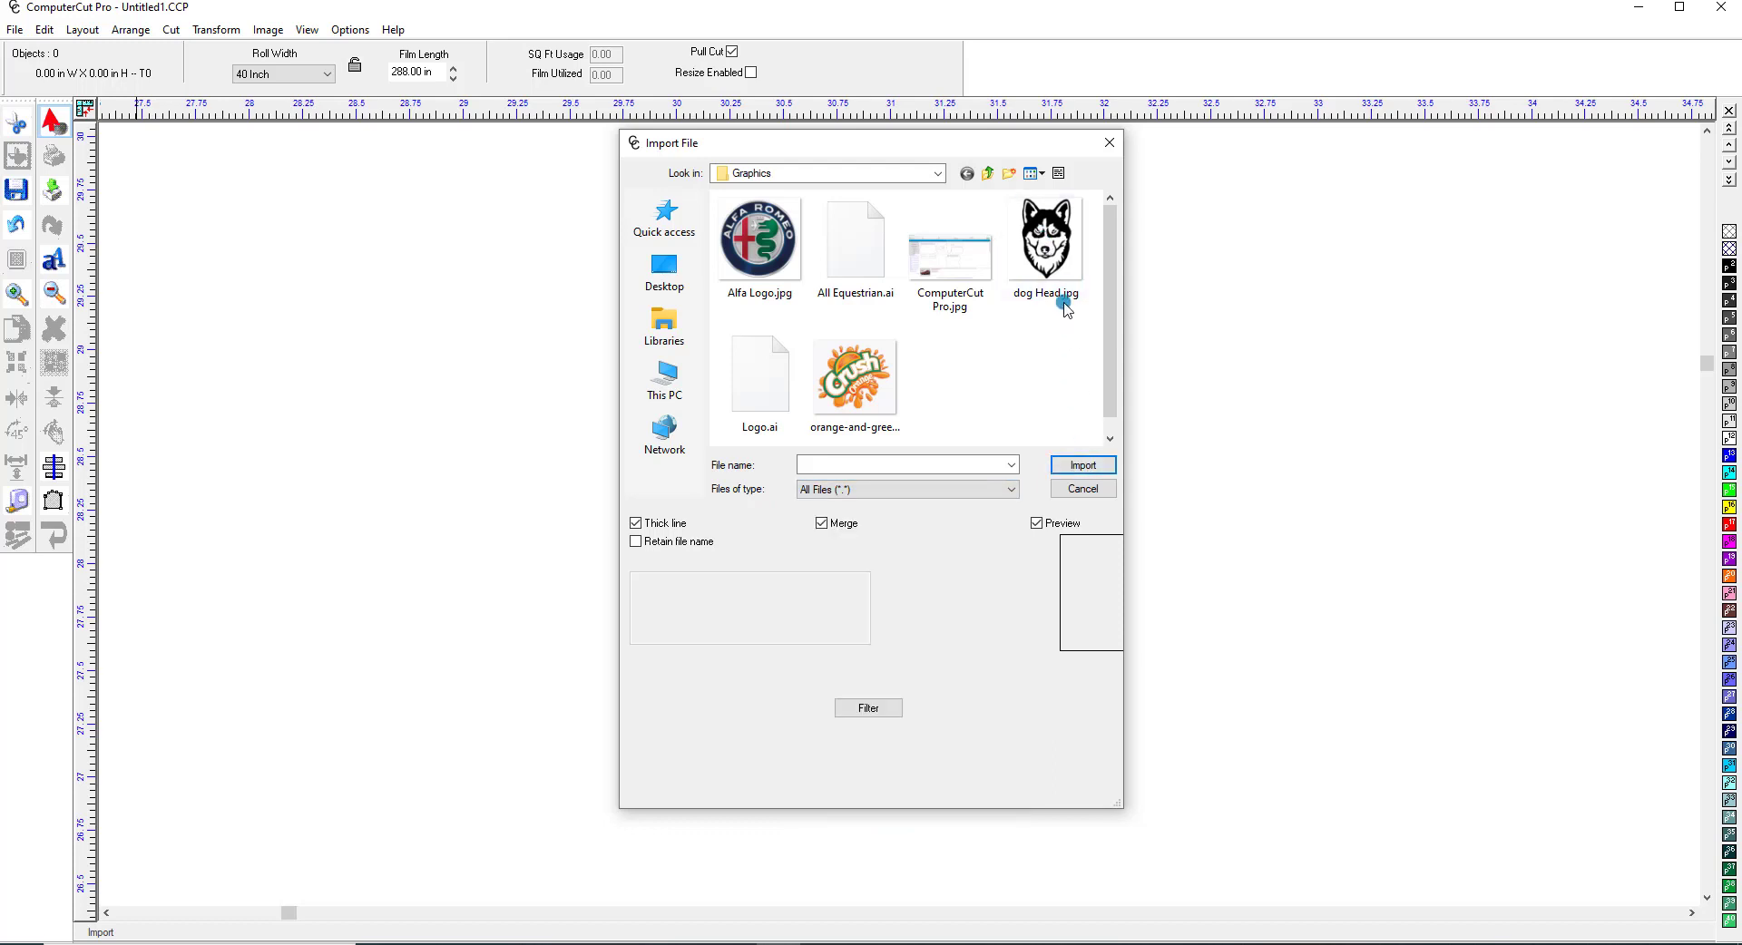
click(1087, 466)
click(1085, 469)
click(1038, 272)
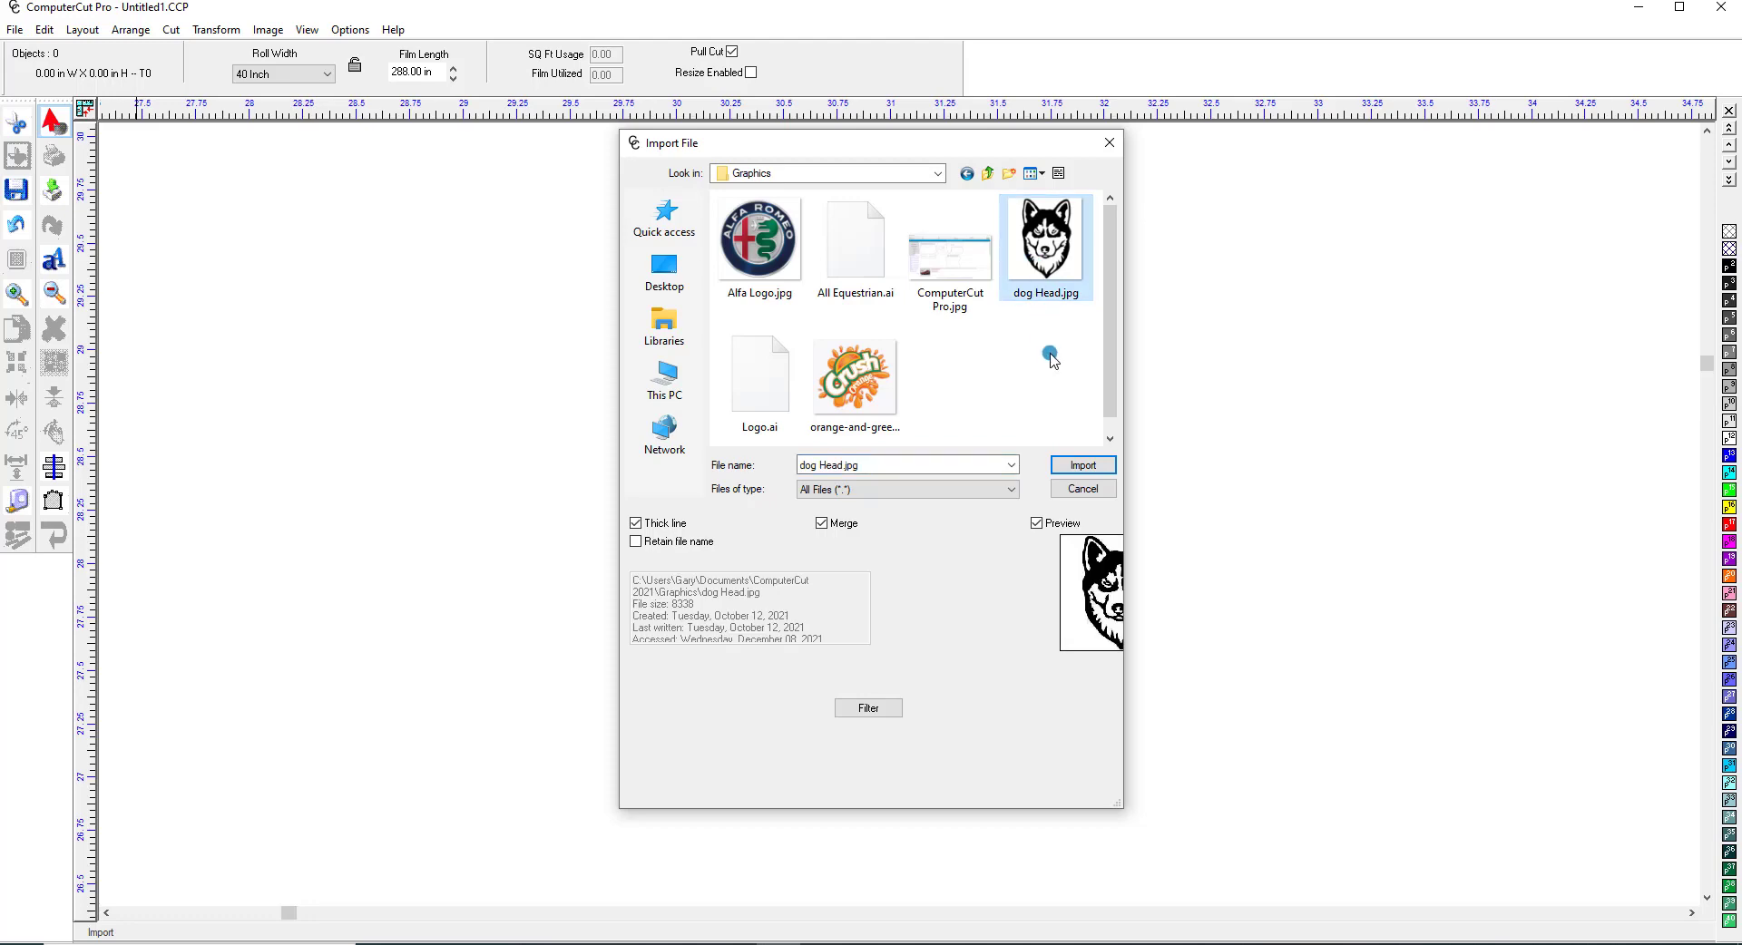
click(1084, 466)
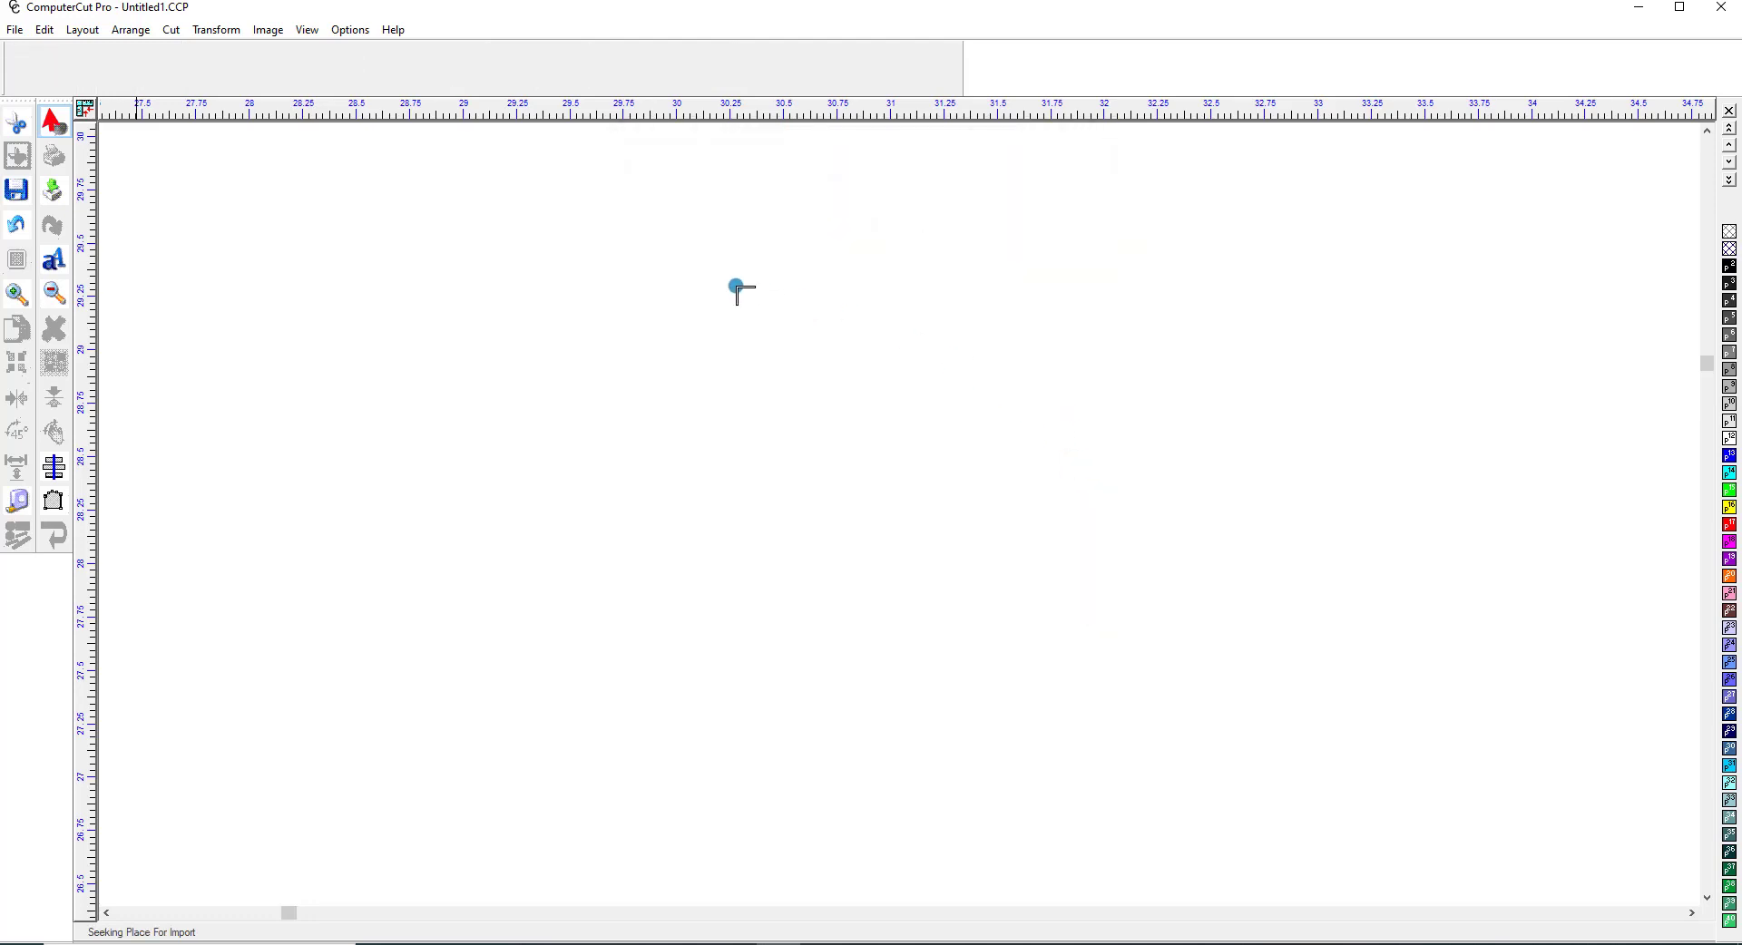
Step: Place the dog head bitmap on the canvas and zoom in around it
click(634, 294)
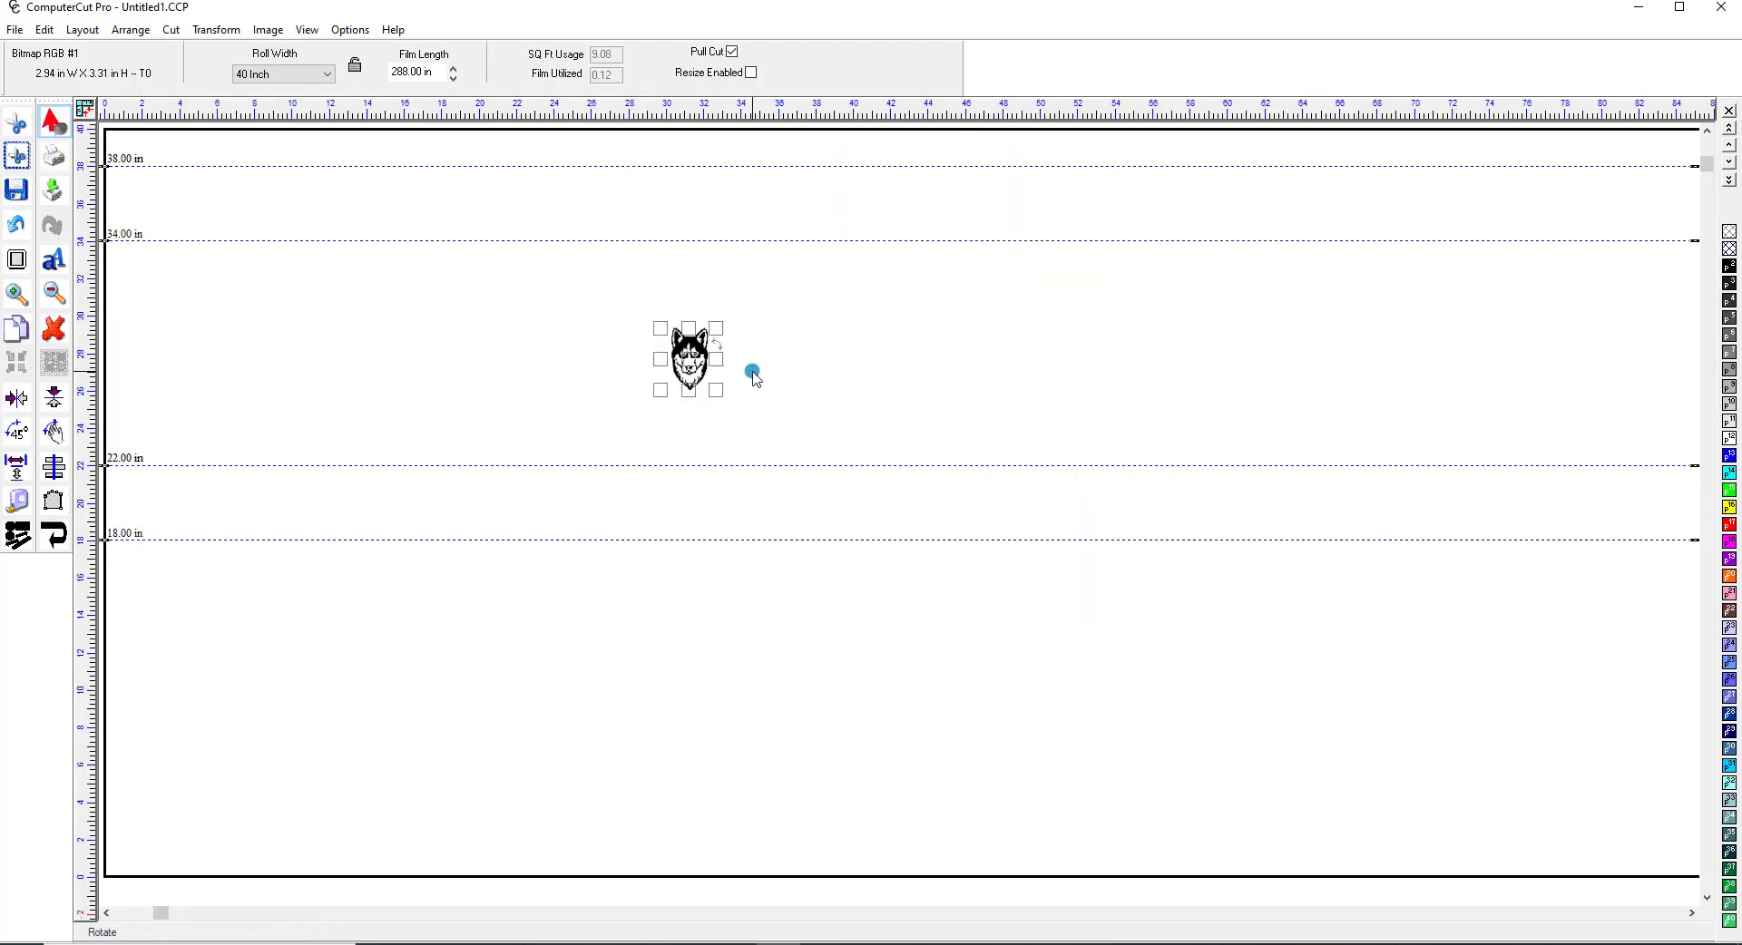
click(14, 298)
drag(607, 291, 762, 426)
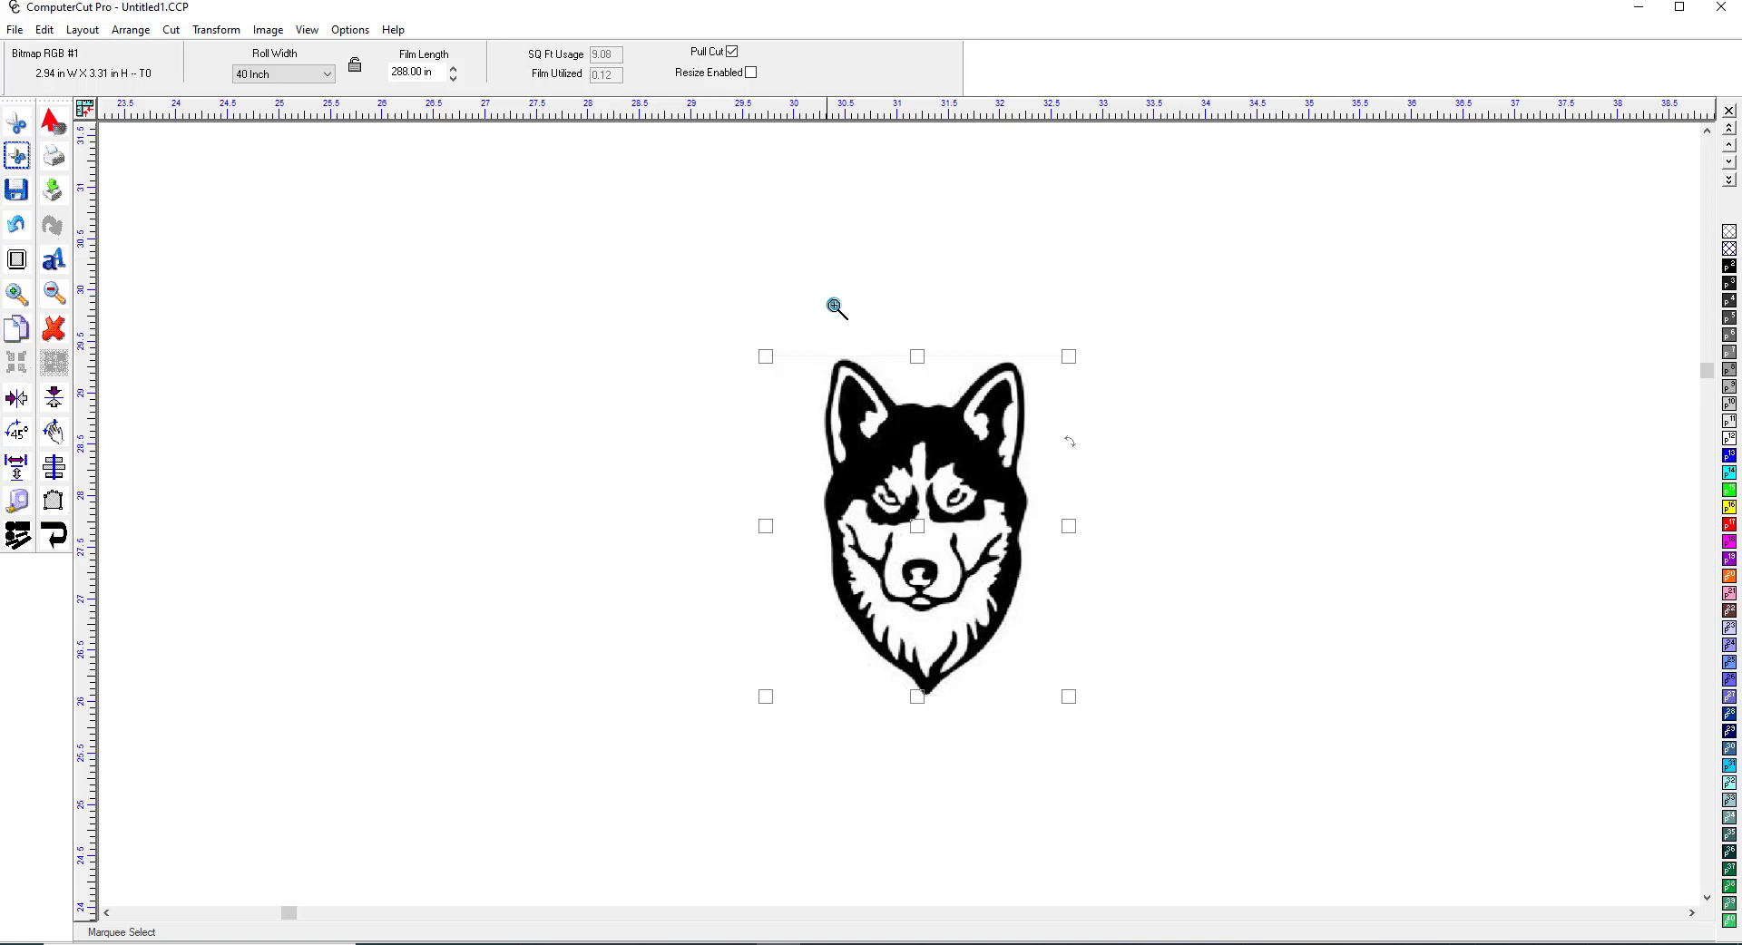
Step: Enter vectorization on the dog head, accept the posterization warning, and run the Prepare to Vectorize wizard
double_click(901, 428)
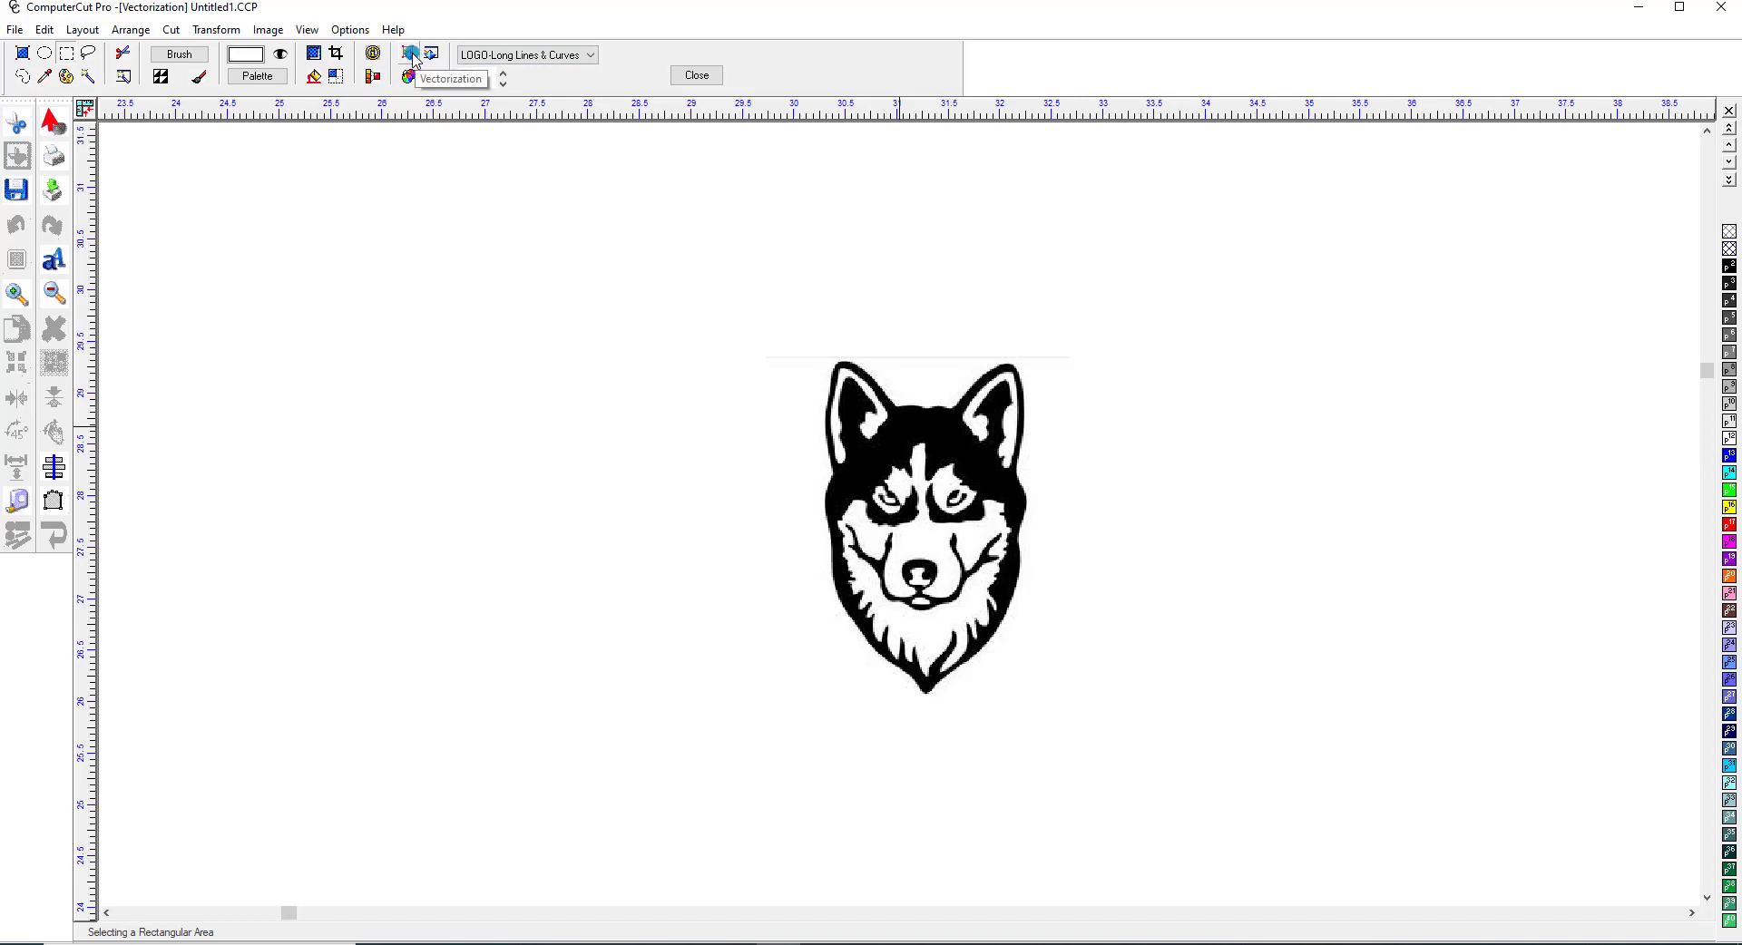
click(413, 56)
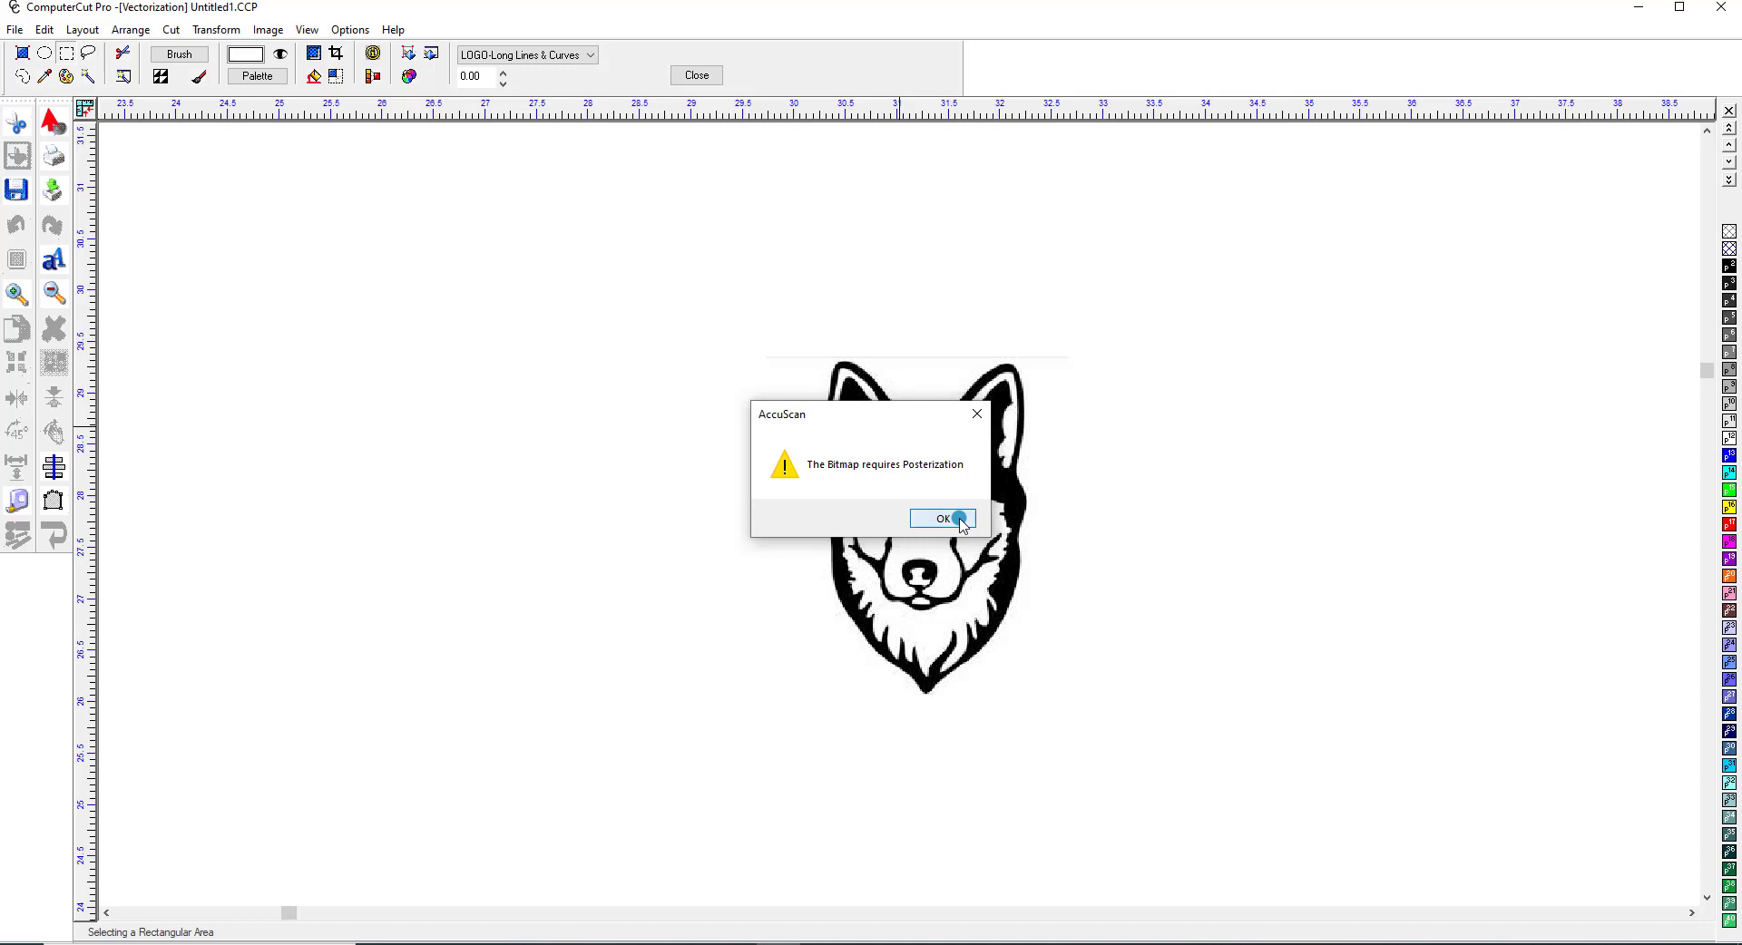
click(960, 519)
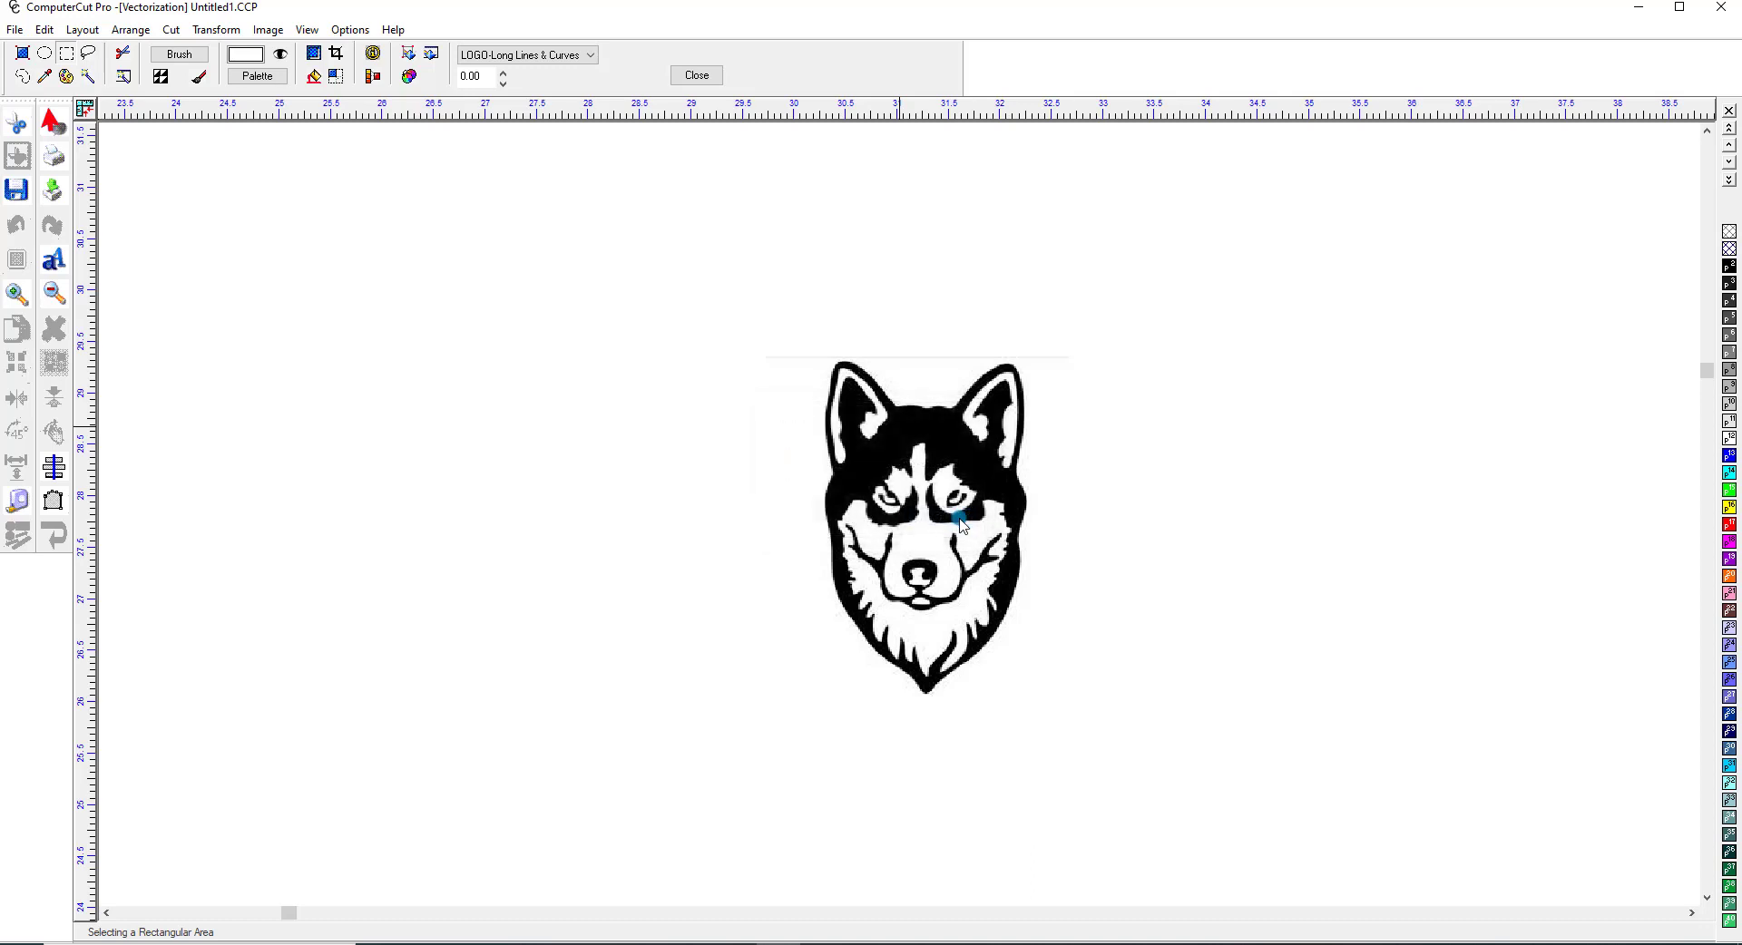
click(414, 82)
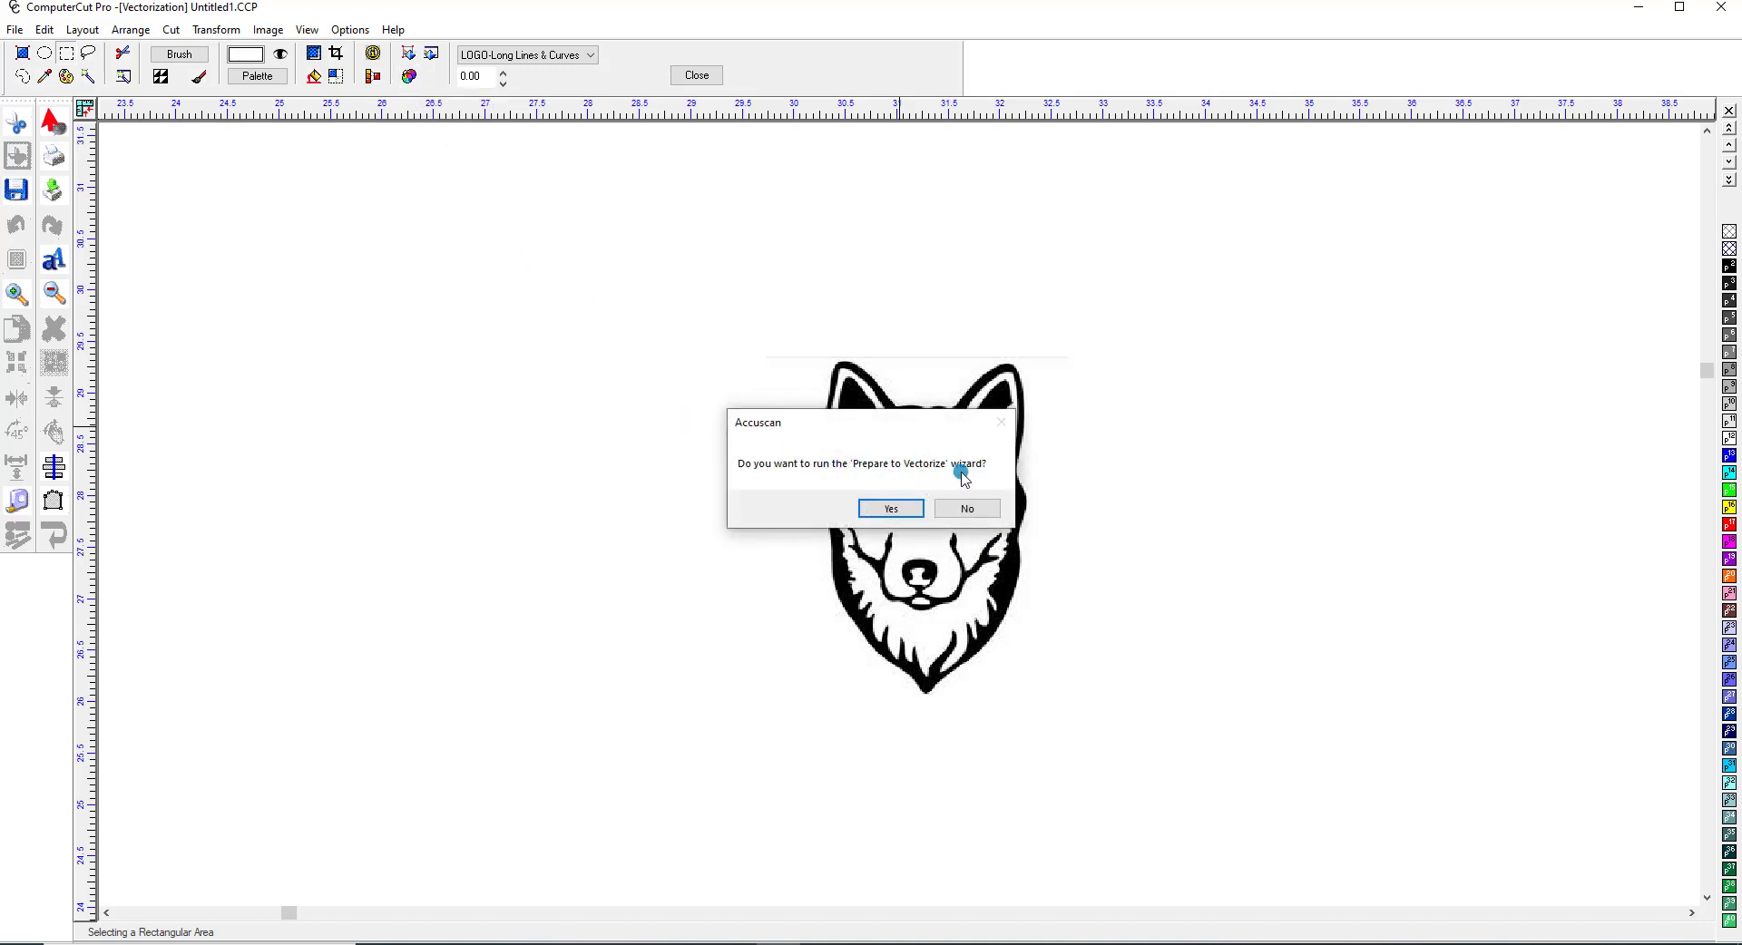
click(903, 508)
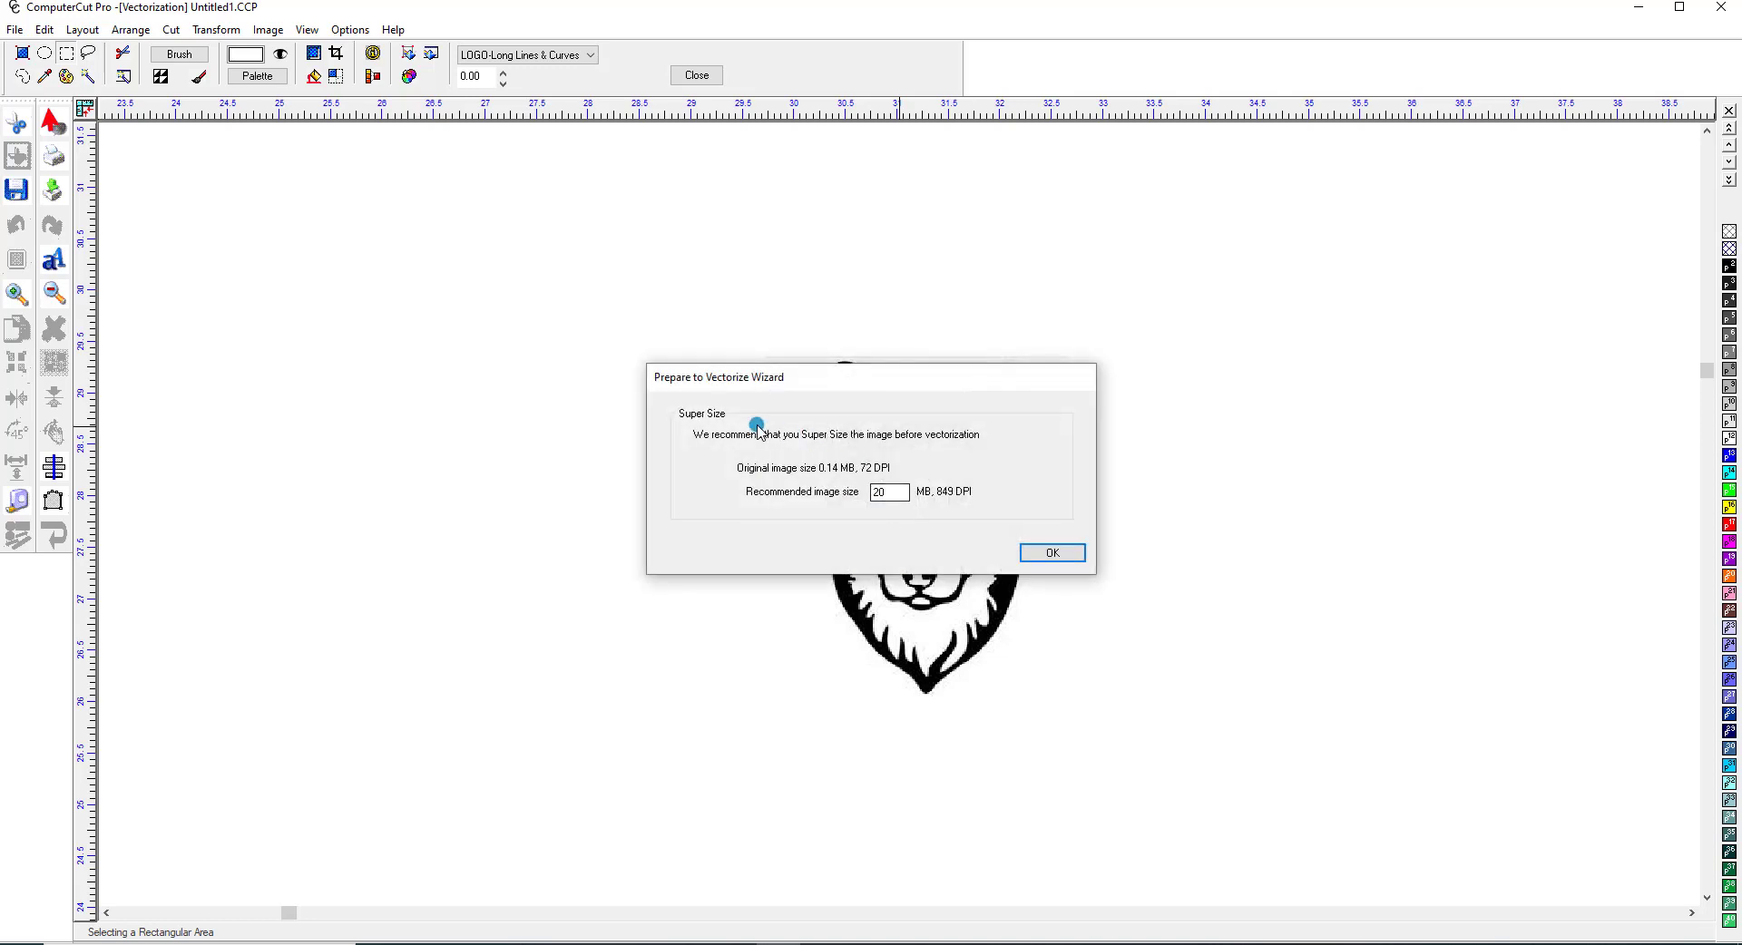
Step: Accept the 20 MB super size, posterize to black and white, and trace with LOGO-Long Lines & Curves
click(1047, 553)
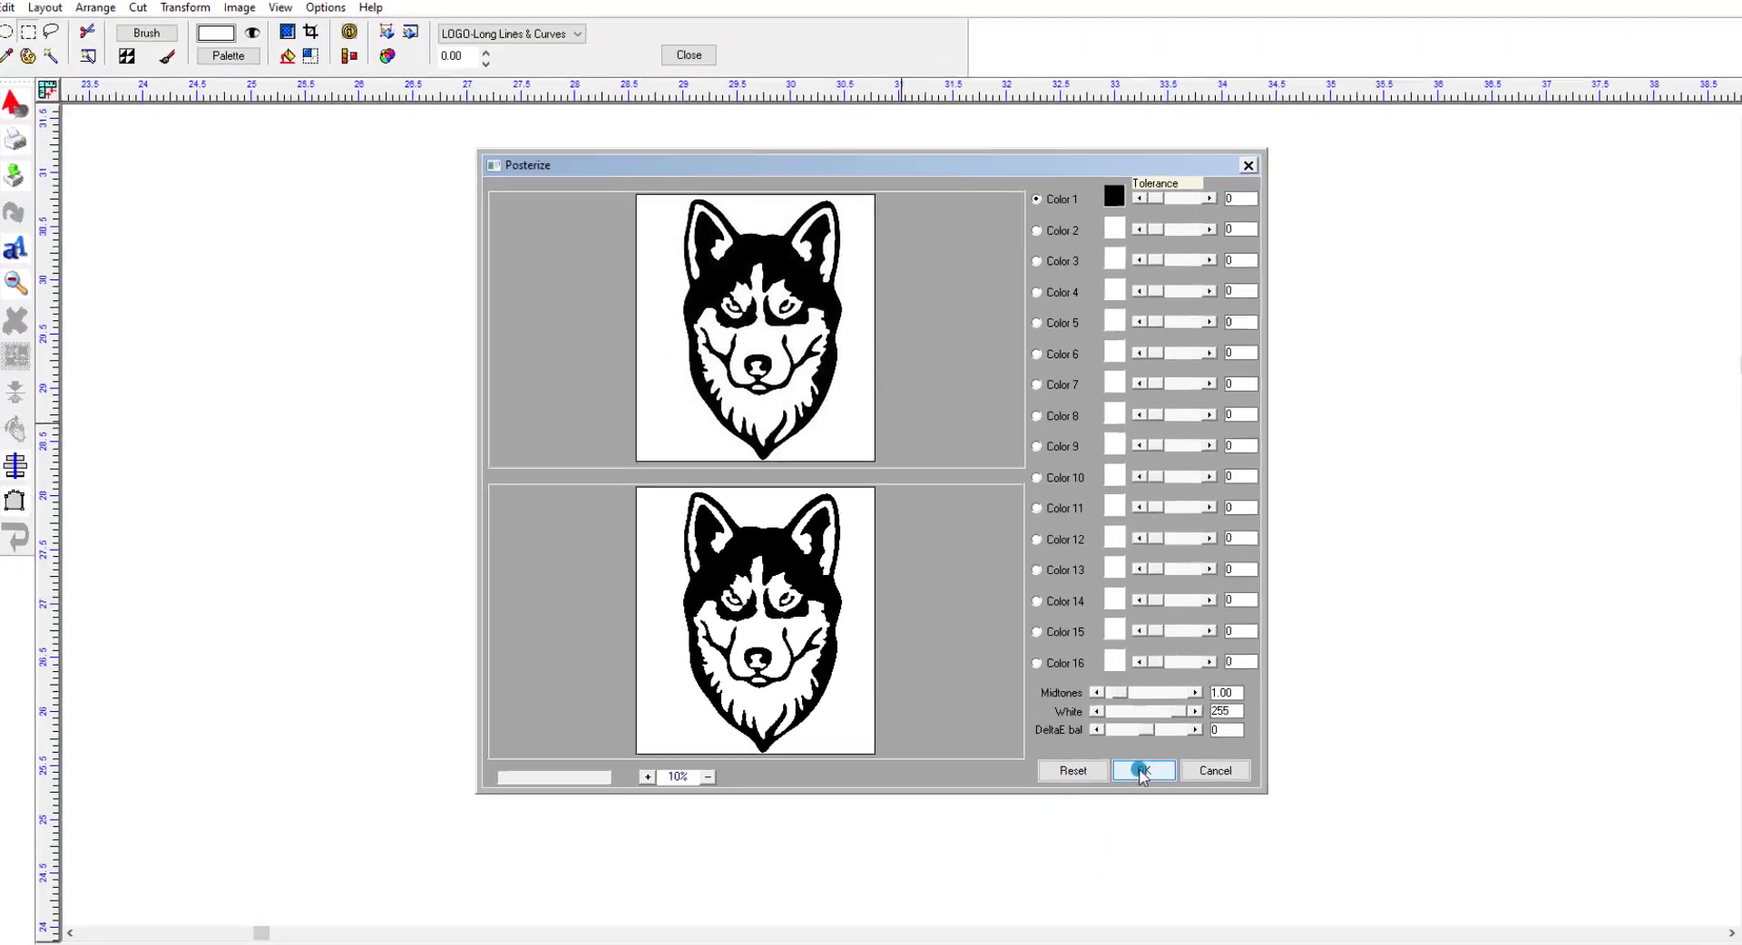
click(1231, 858)
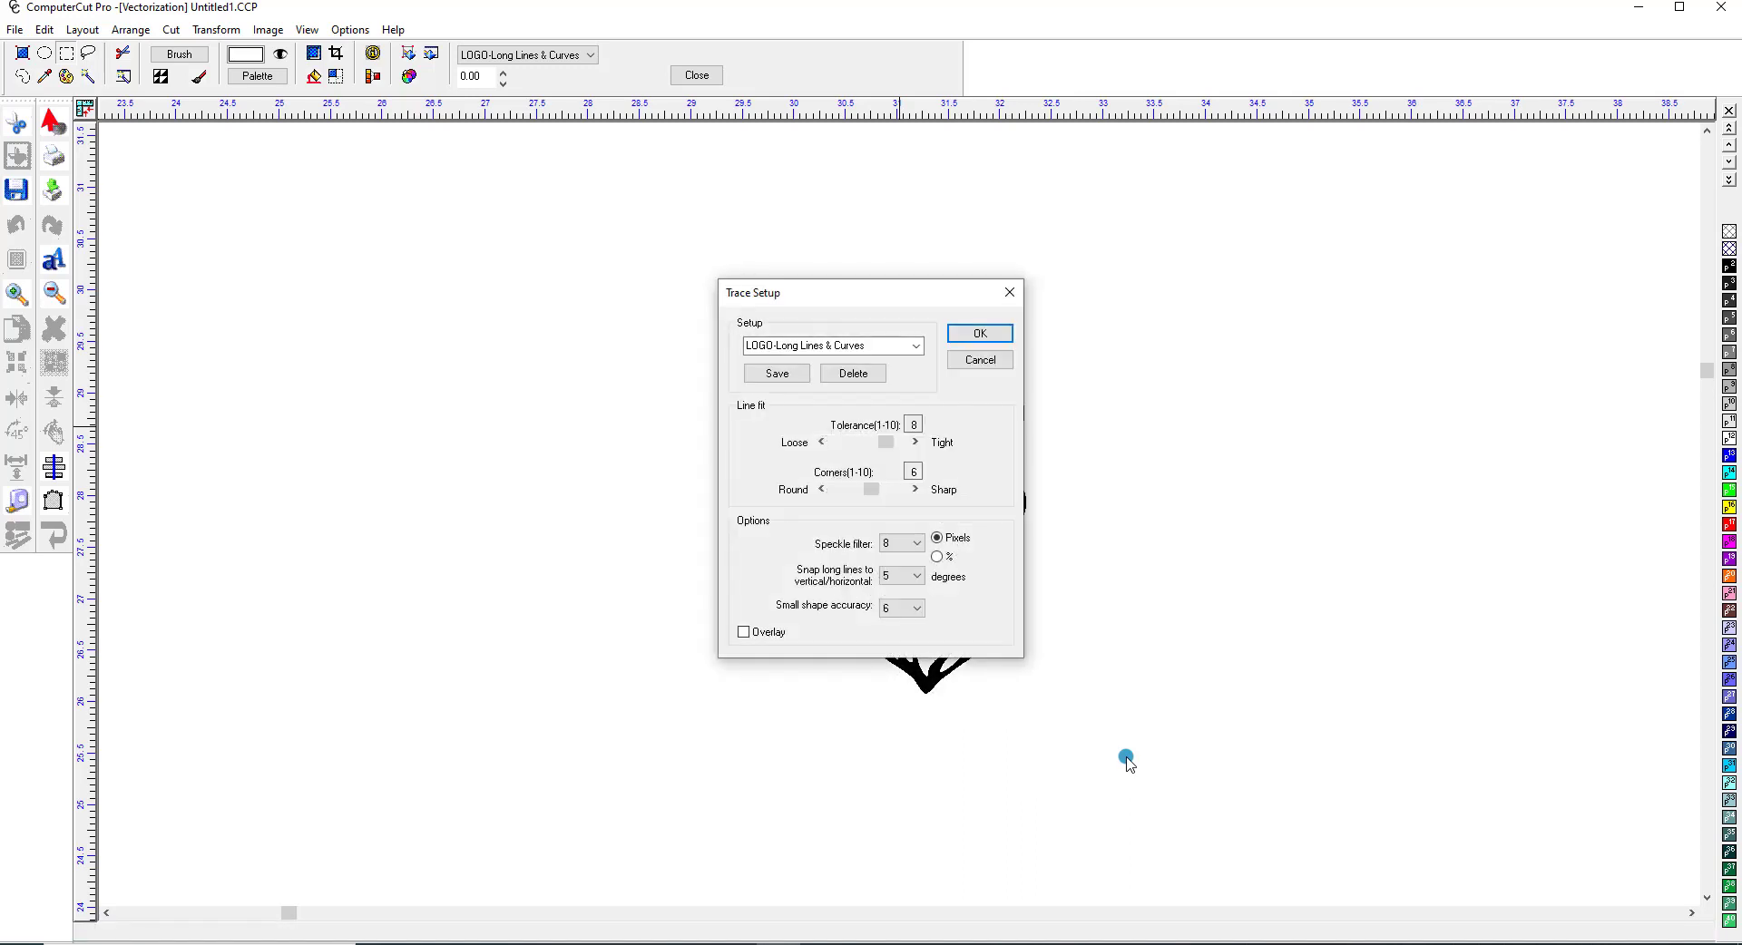
click(982, 334)
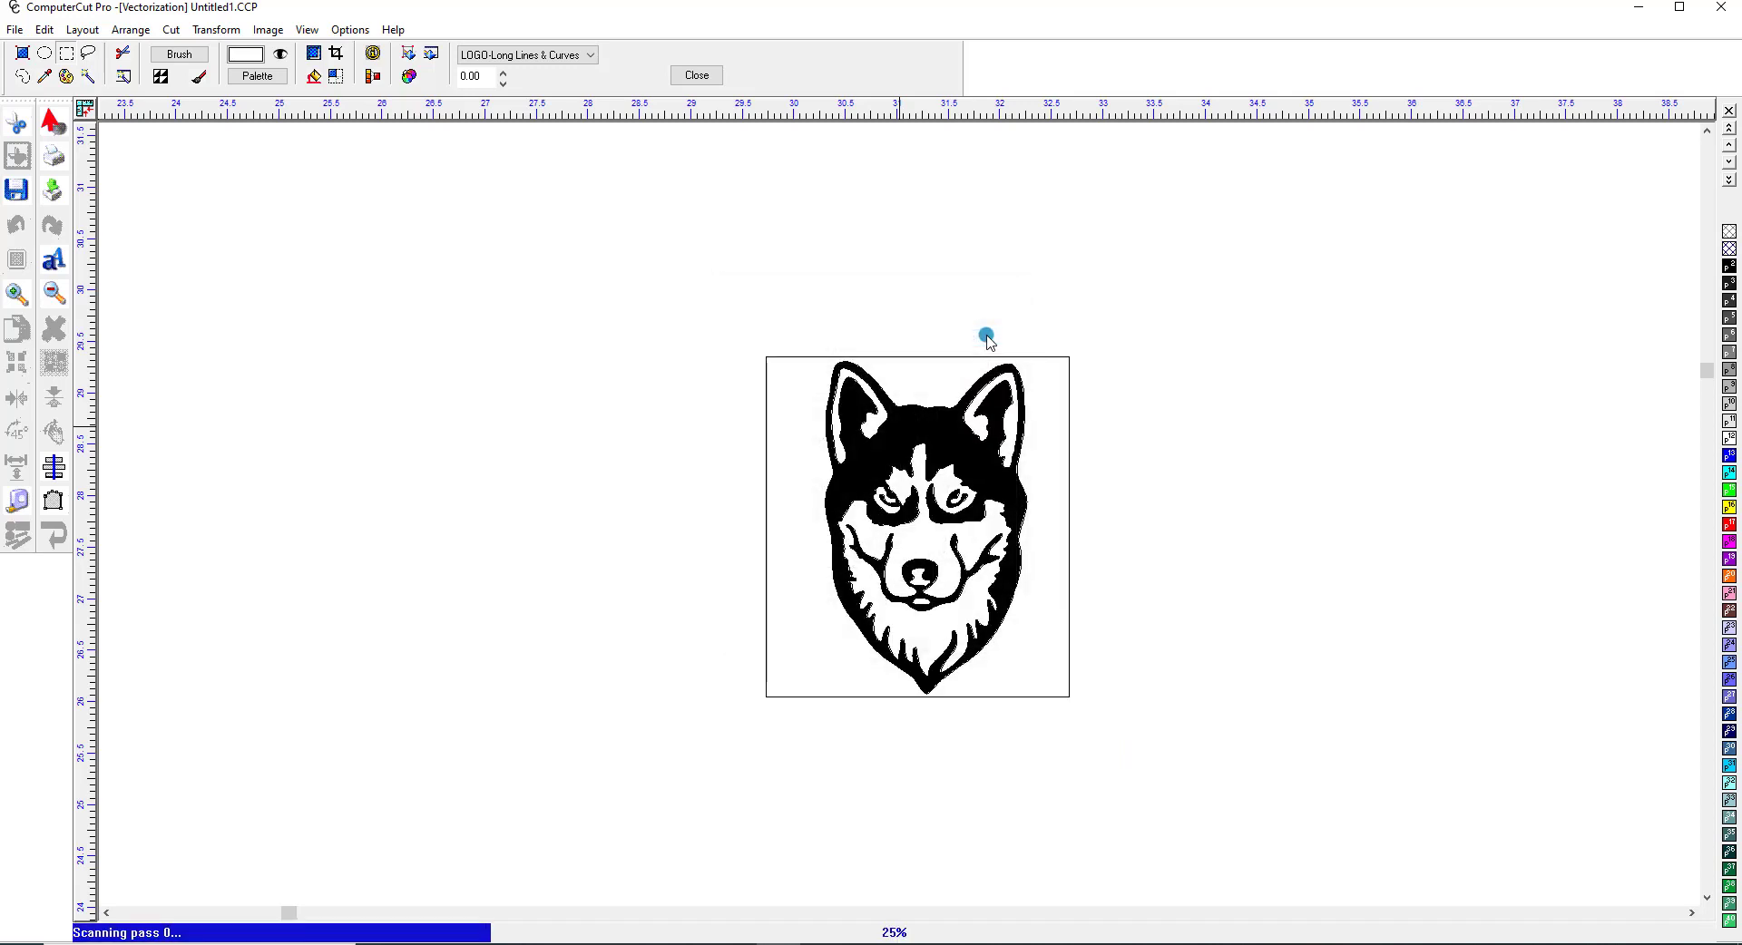
Step: Move the husky bitmap right of the traced outline, ungroup the outline, and zoom in on it
click(52, 120)
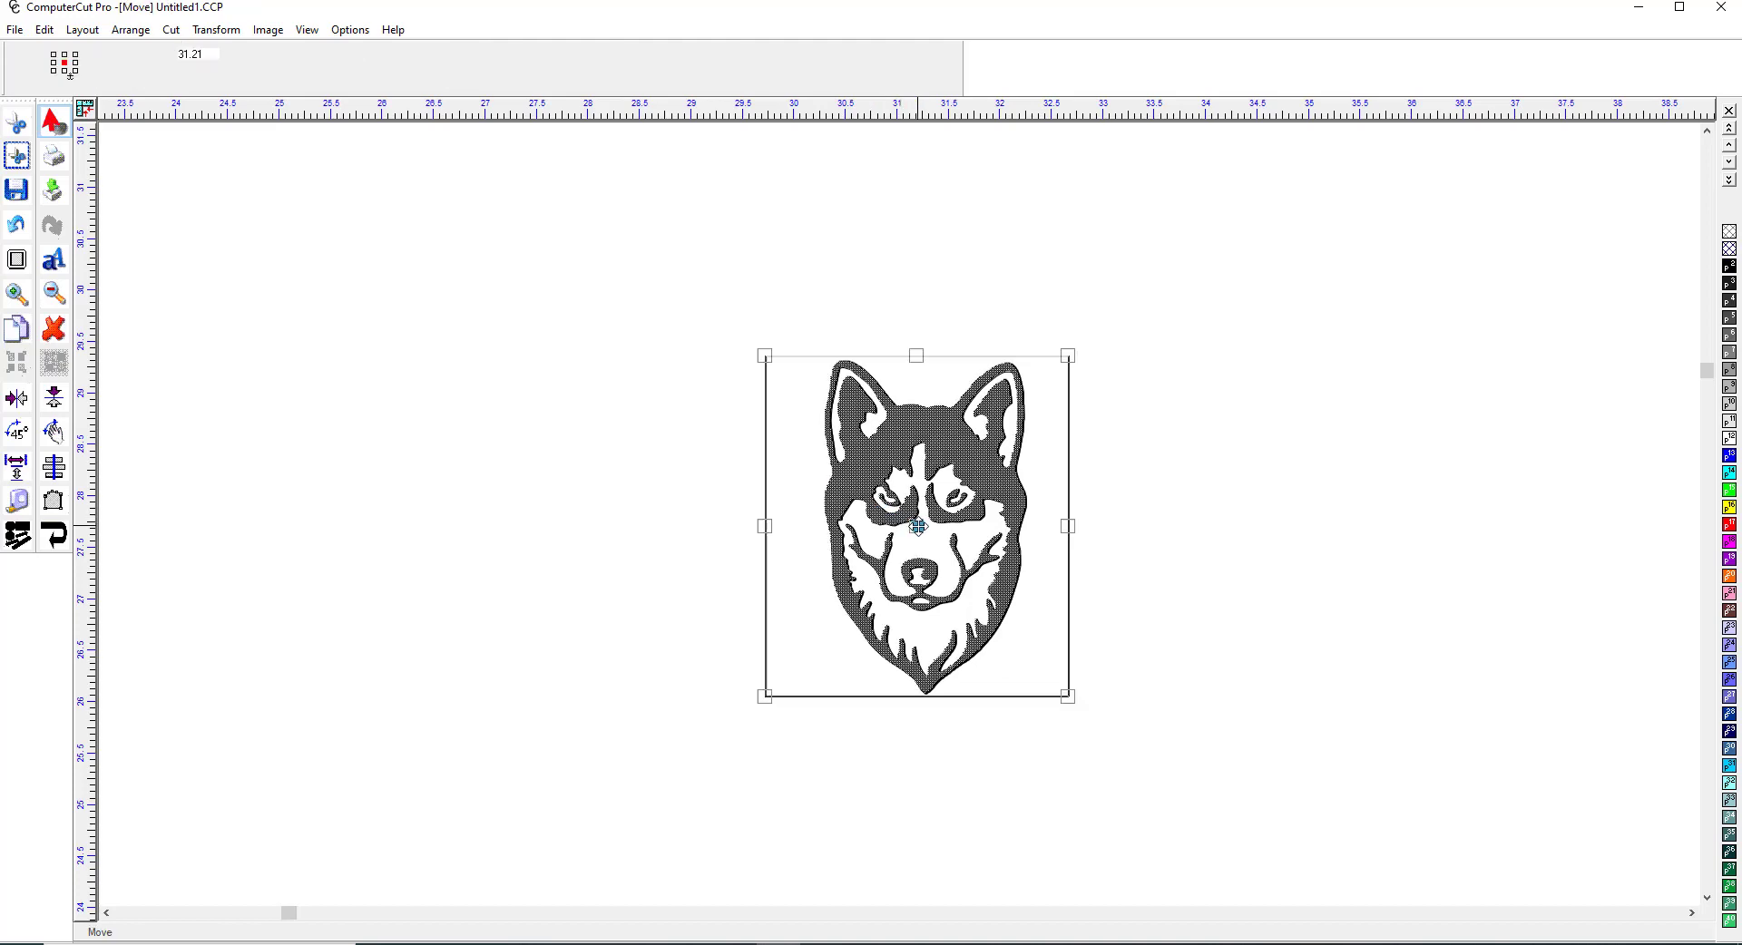
drag(918, 526, 1243, 519)
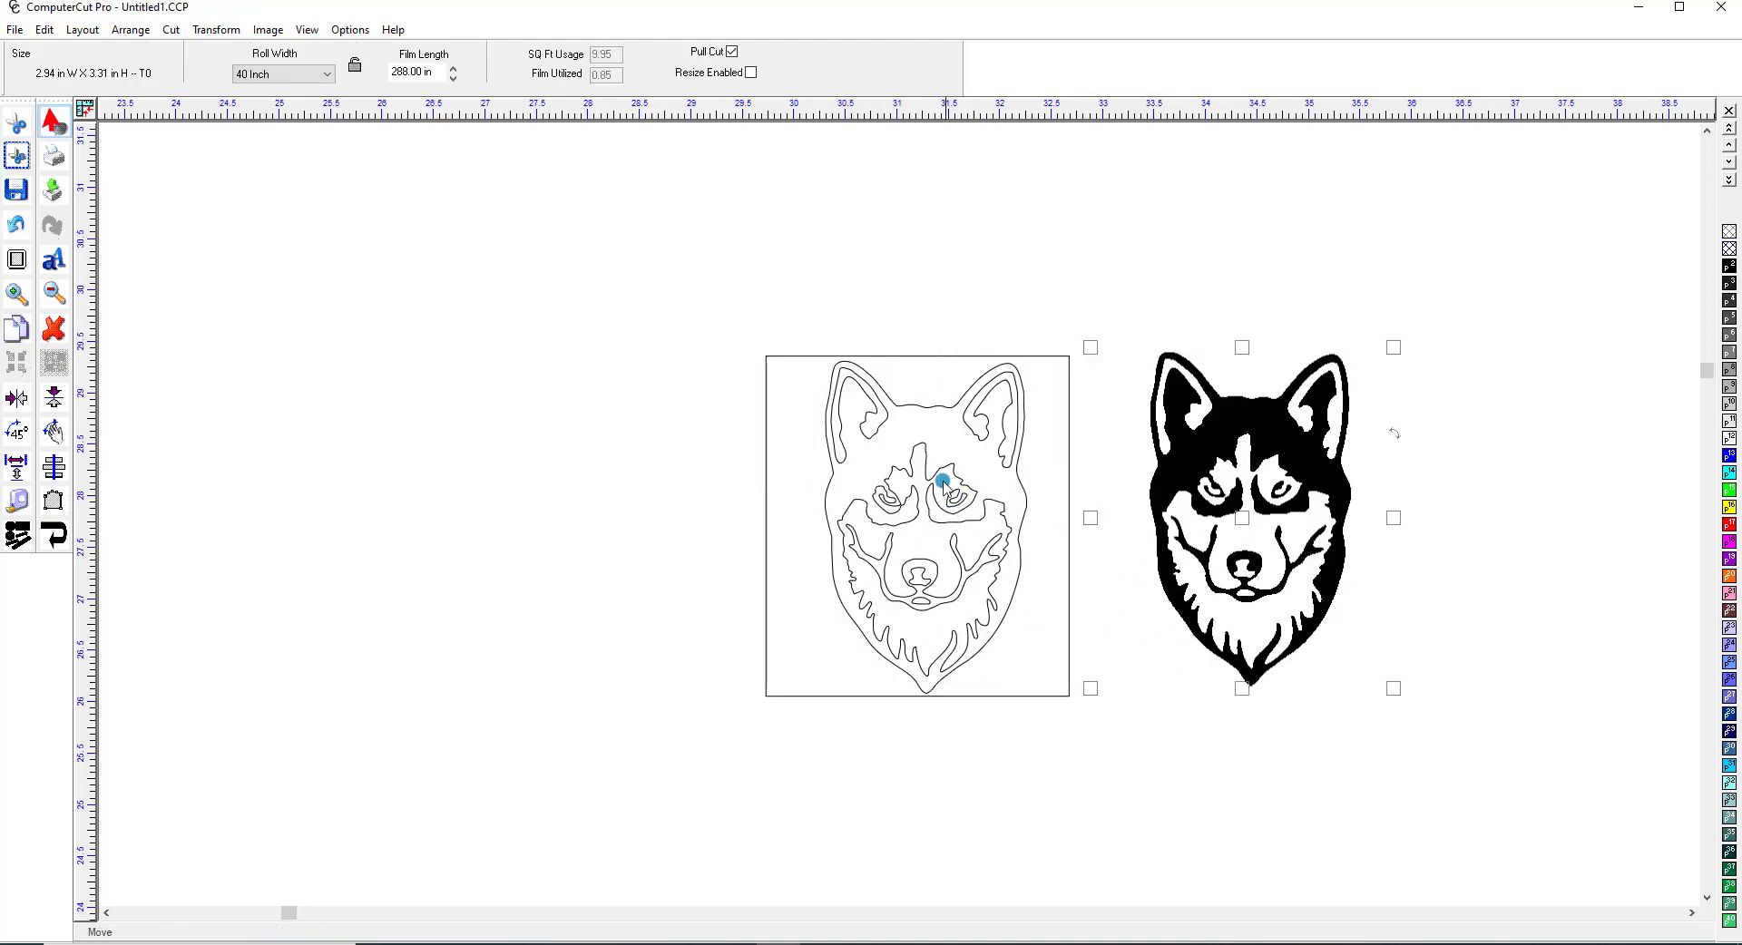
right_click(1068, 470)
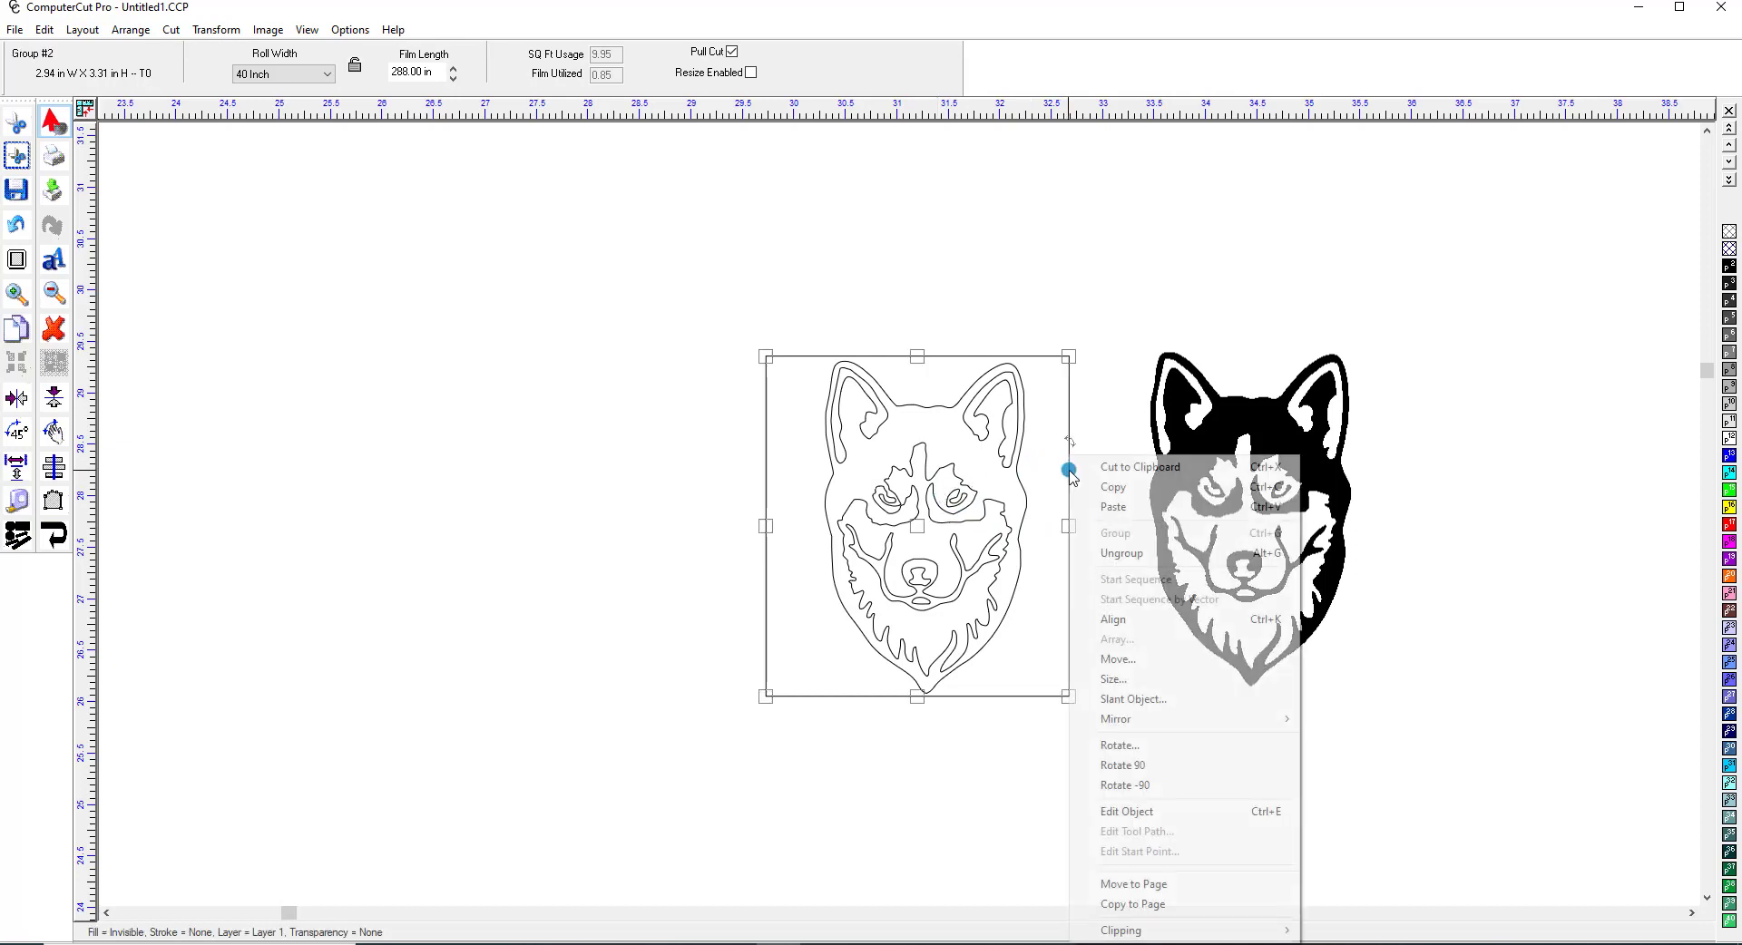
click(1115, 553)
click(1081, 493)
click(1067, 499)
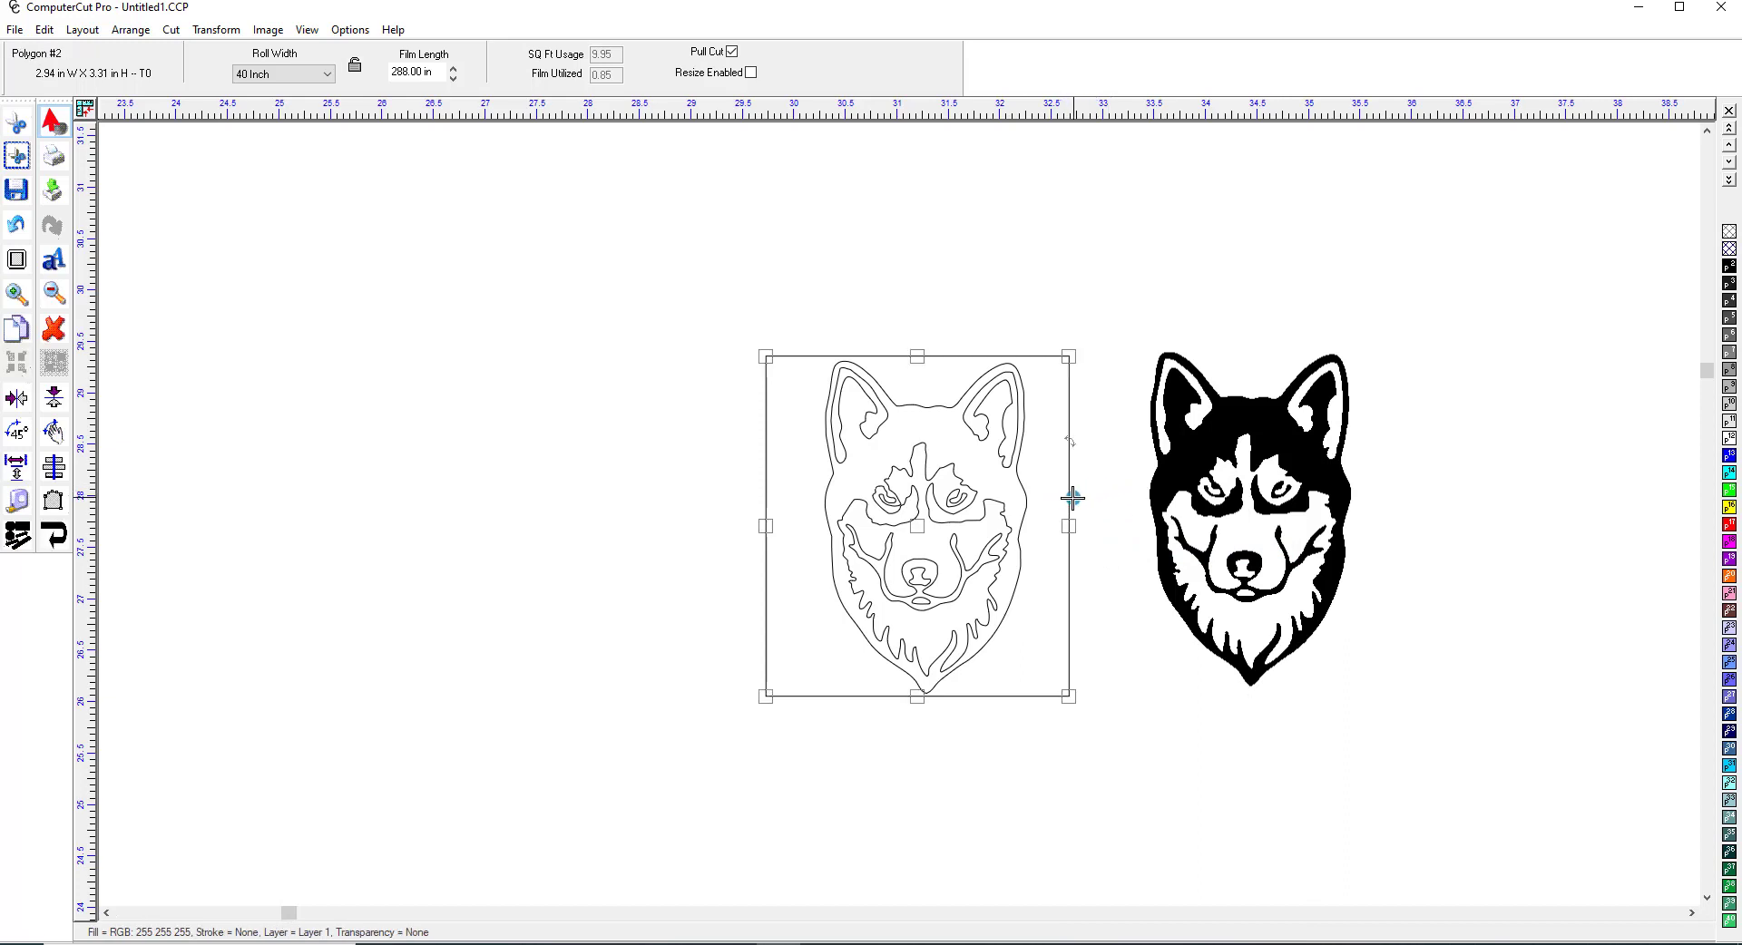
click(1071, 498)
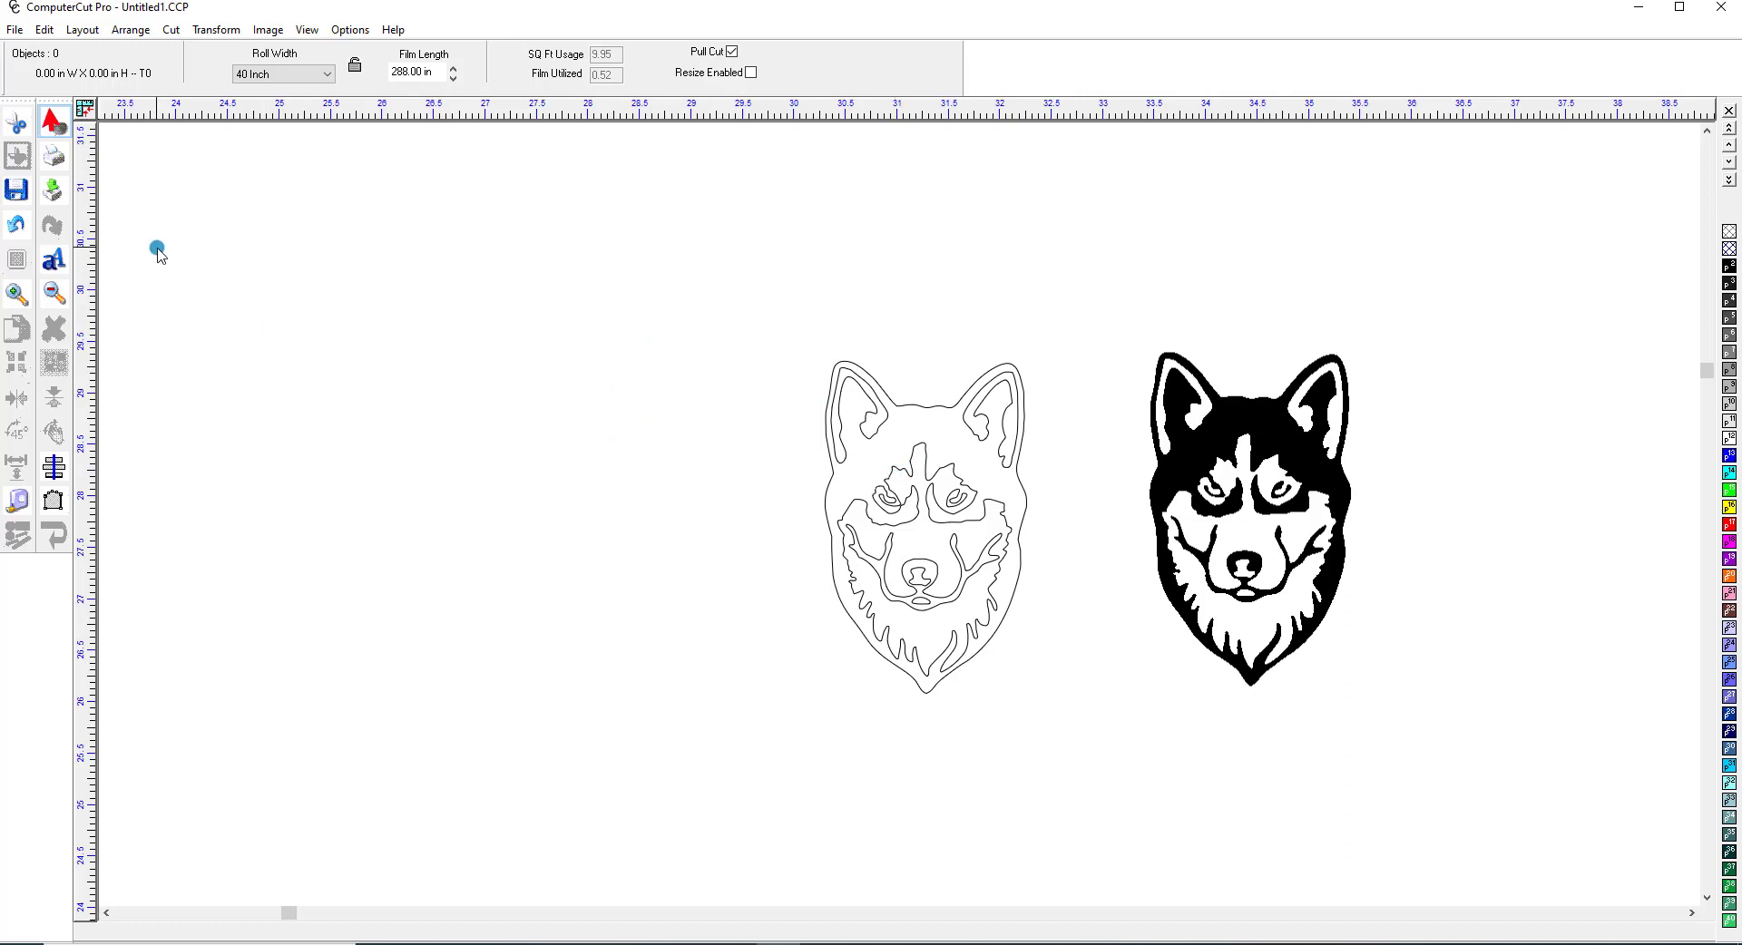
click(18, 293)
drag(805, 347, 1050, 701)
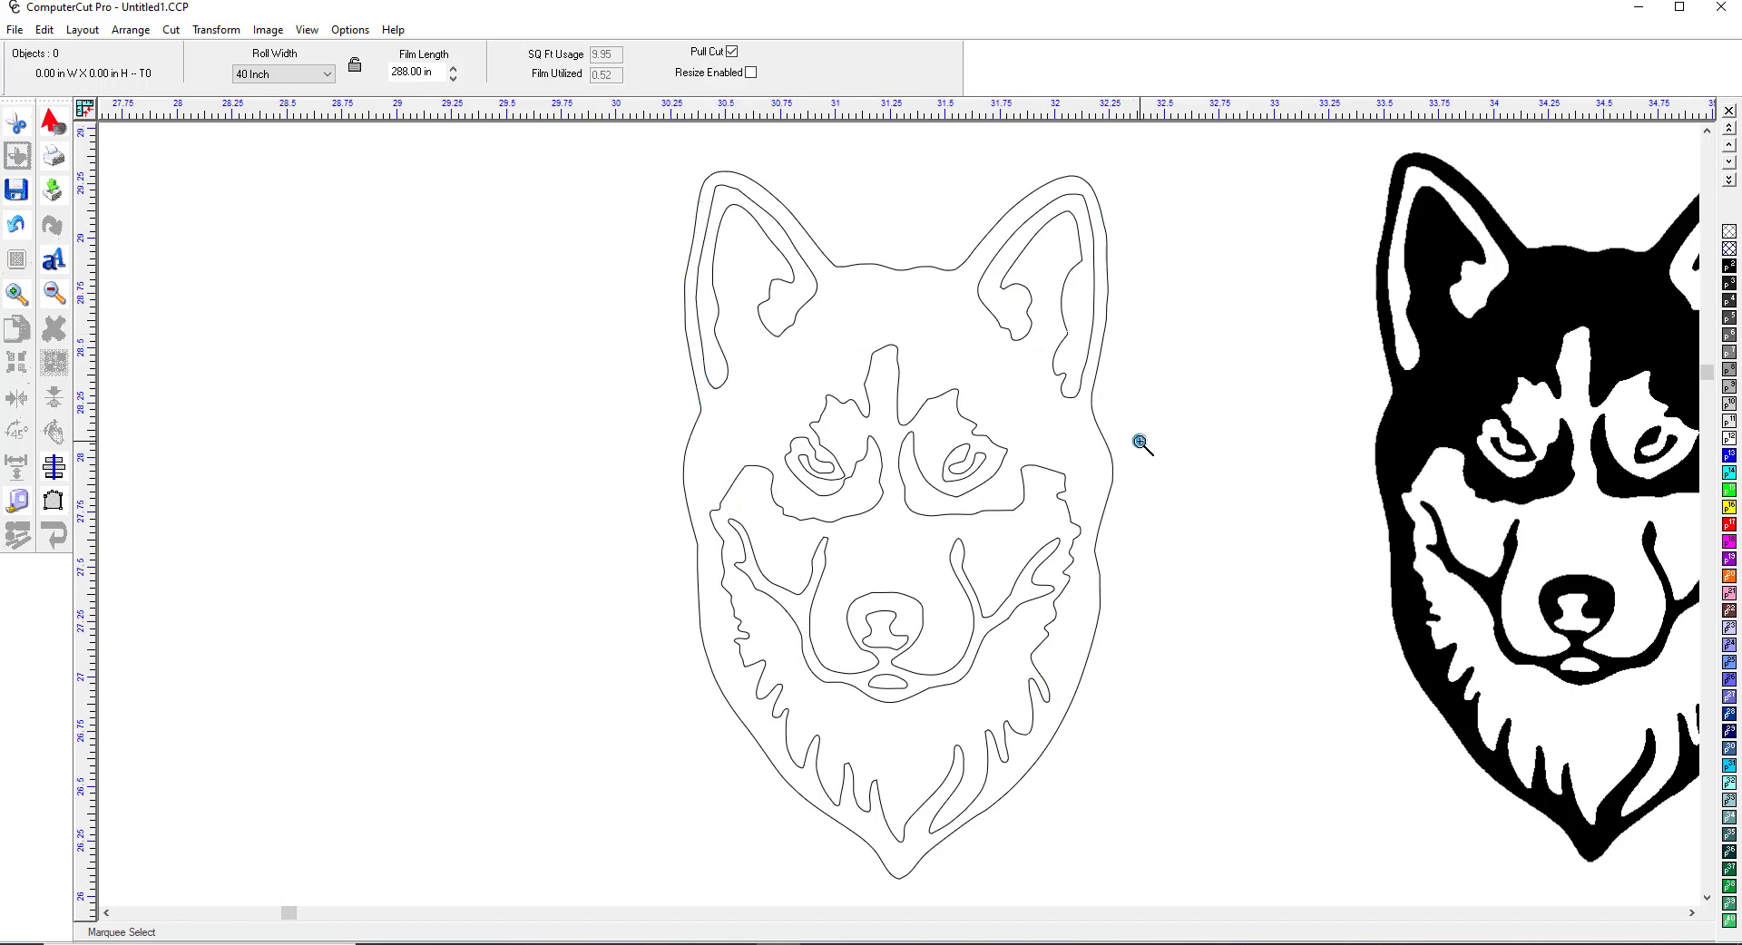
Step: Delete the original black husky bitmap
click(55, 120)
click(1451, 460)
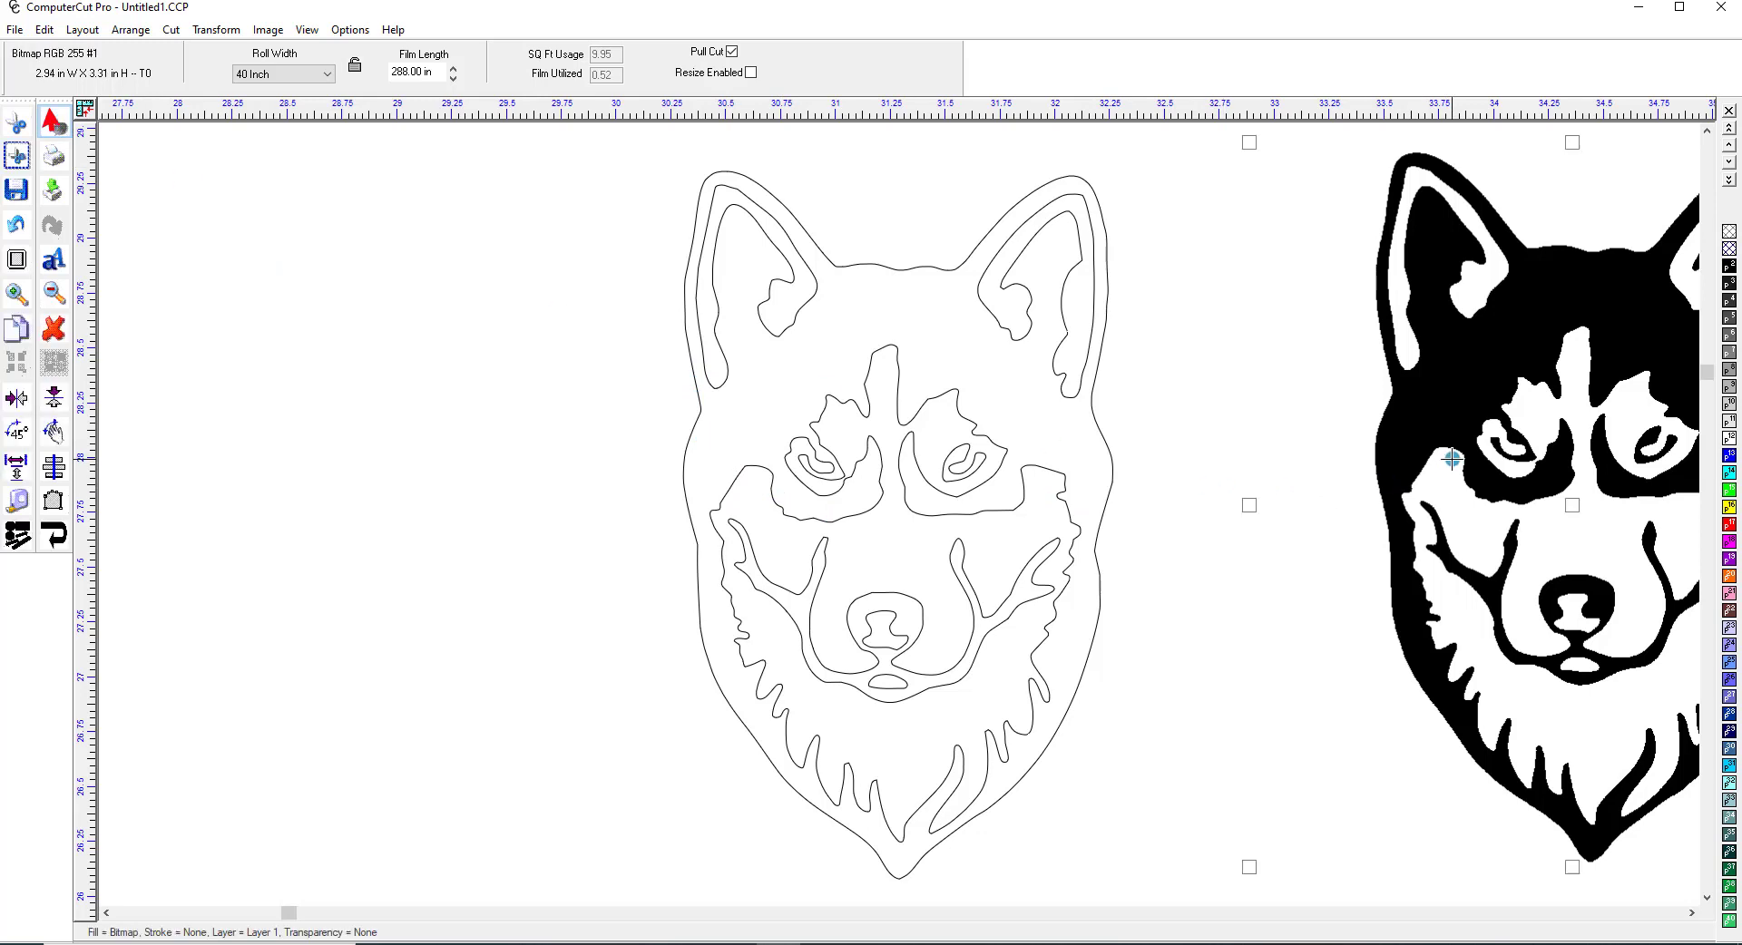
key(Delete)
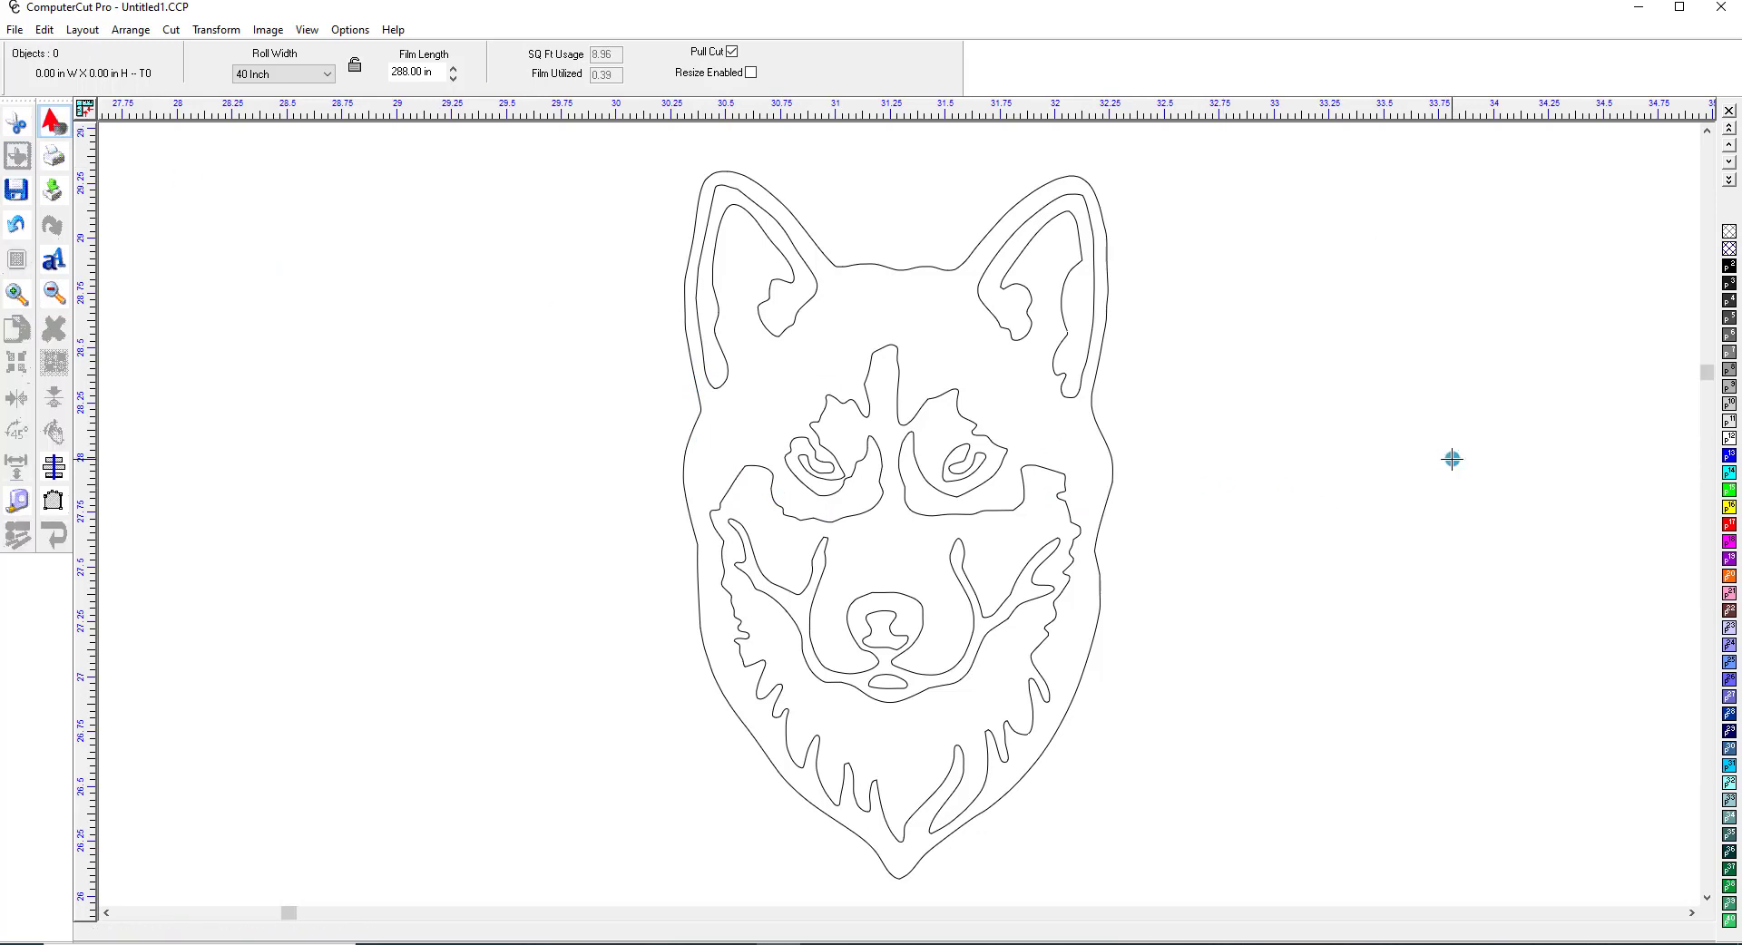
Step: Convert the traced dog-head outline to Bezier with Arrange > Convert To > Bezier
click(826, 261)
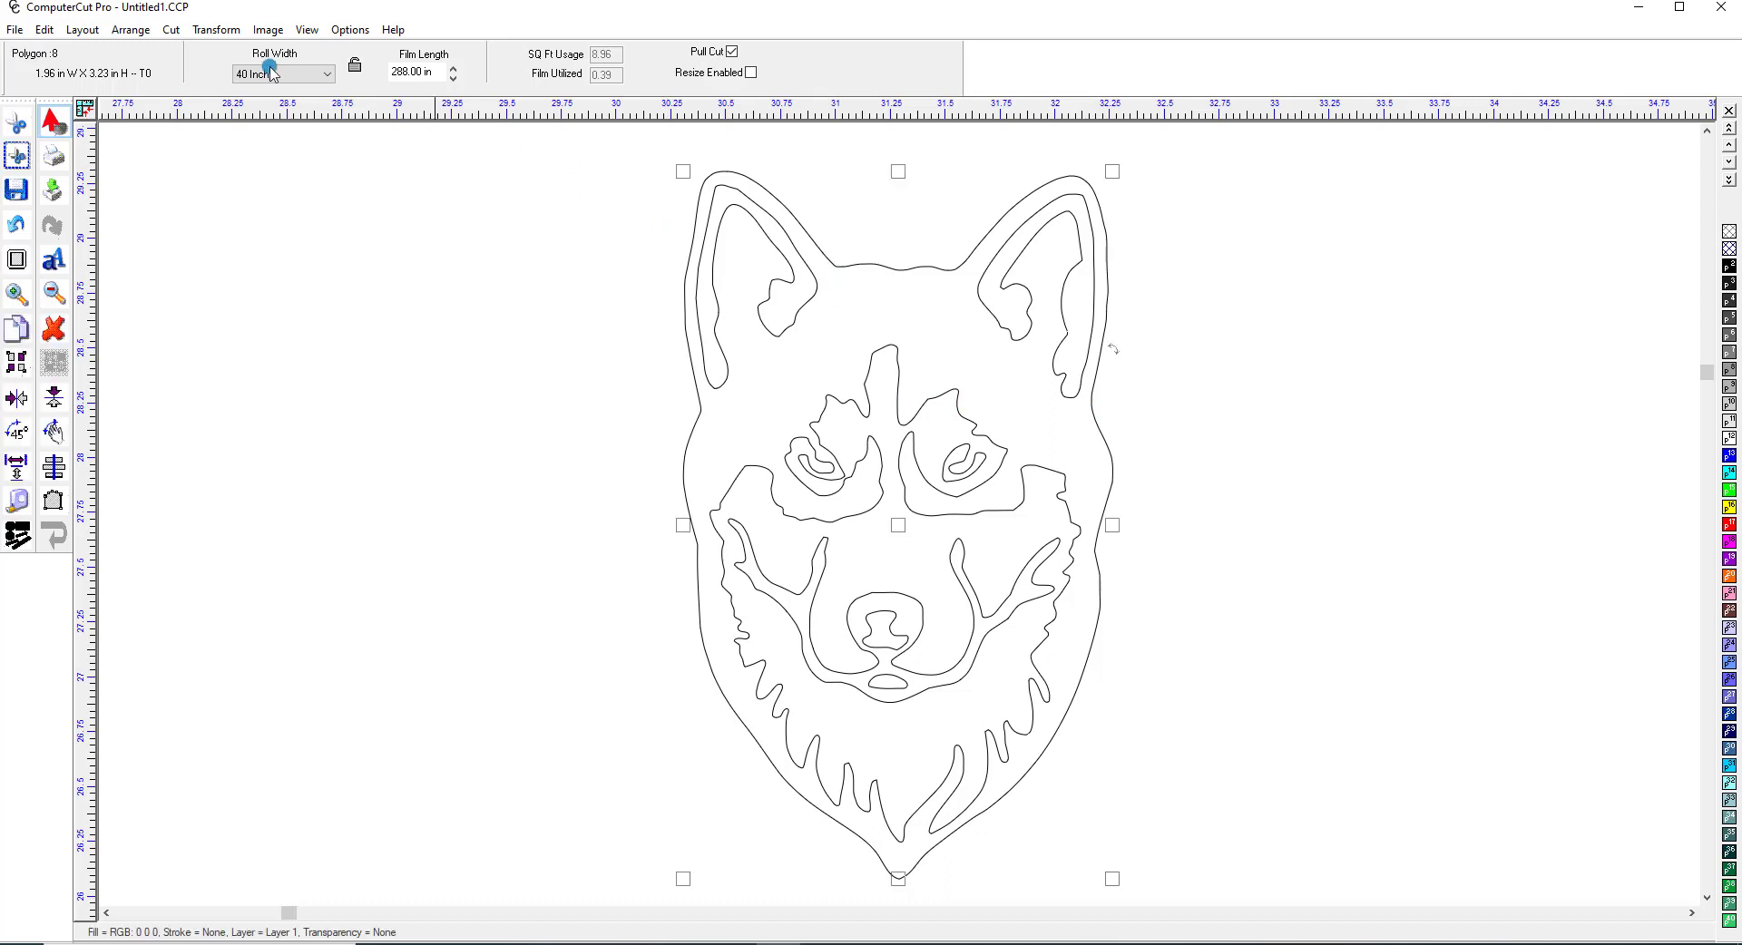
click(136, 31)
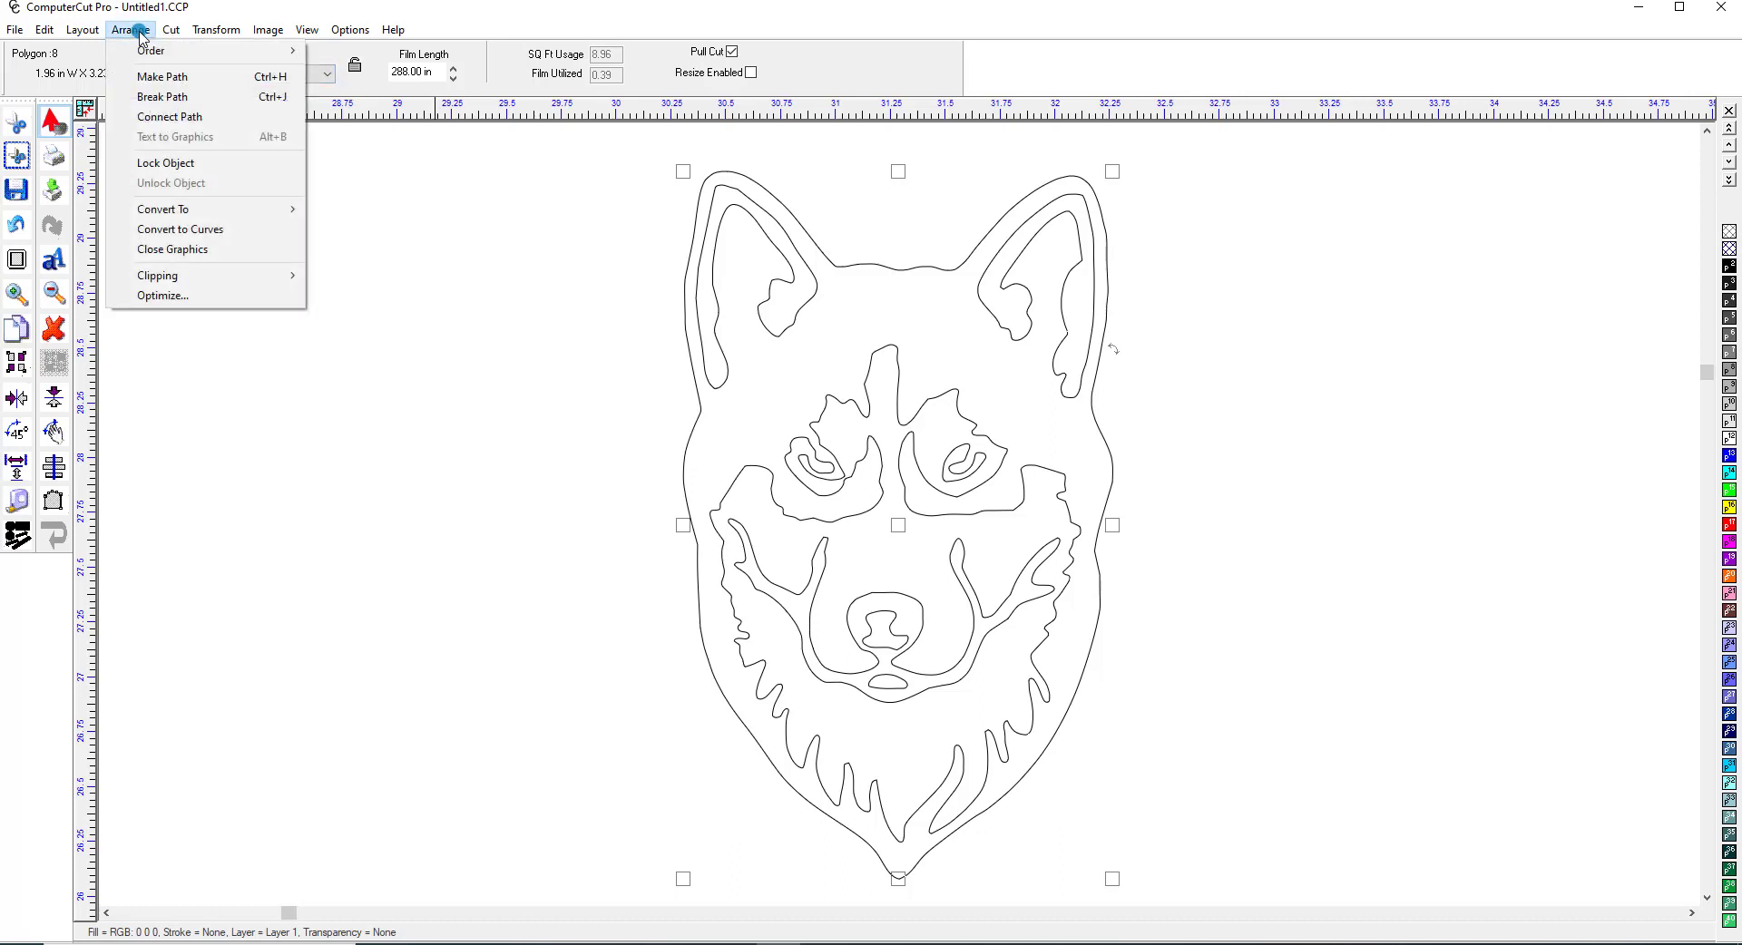
mouse_move(160, 211)
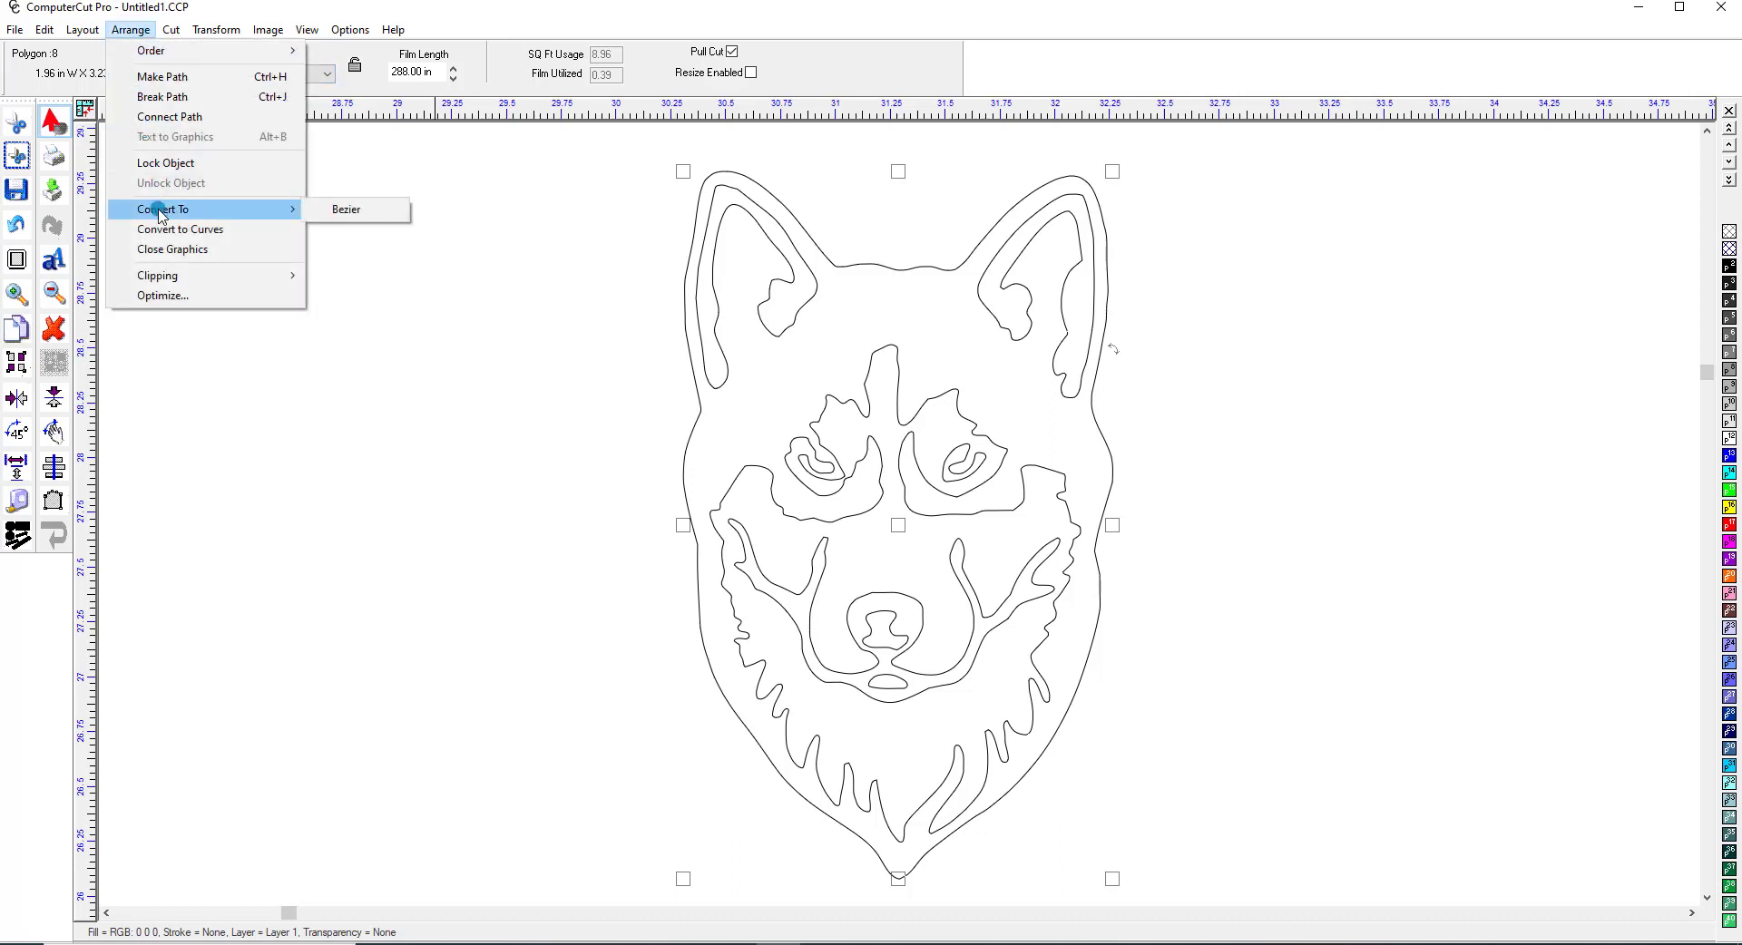
click(346, 212)
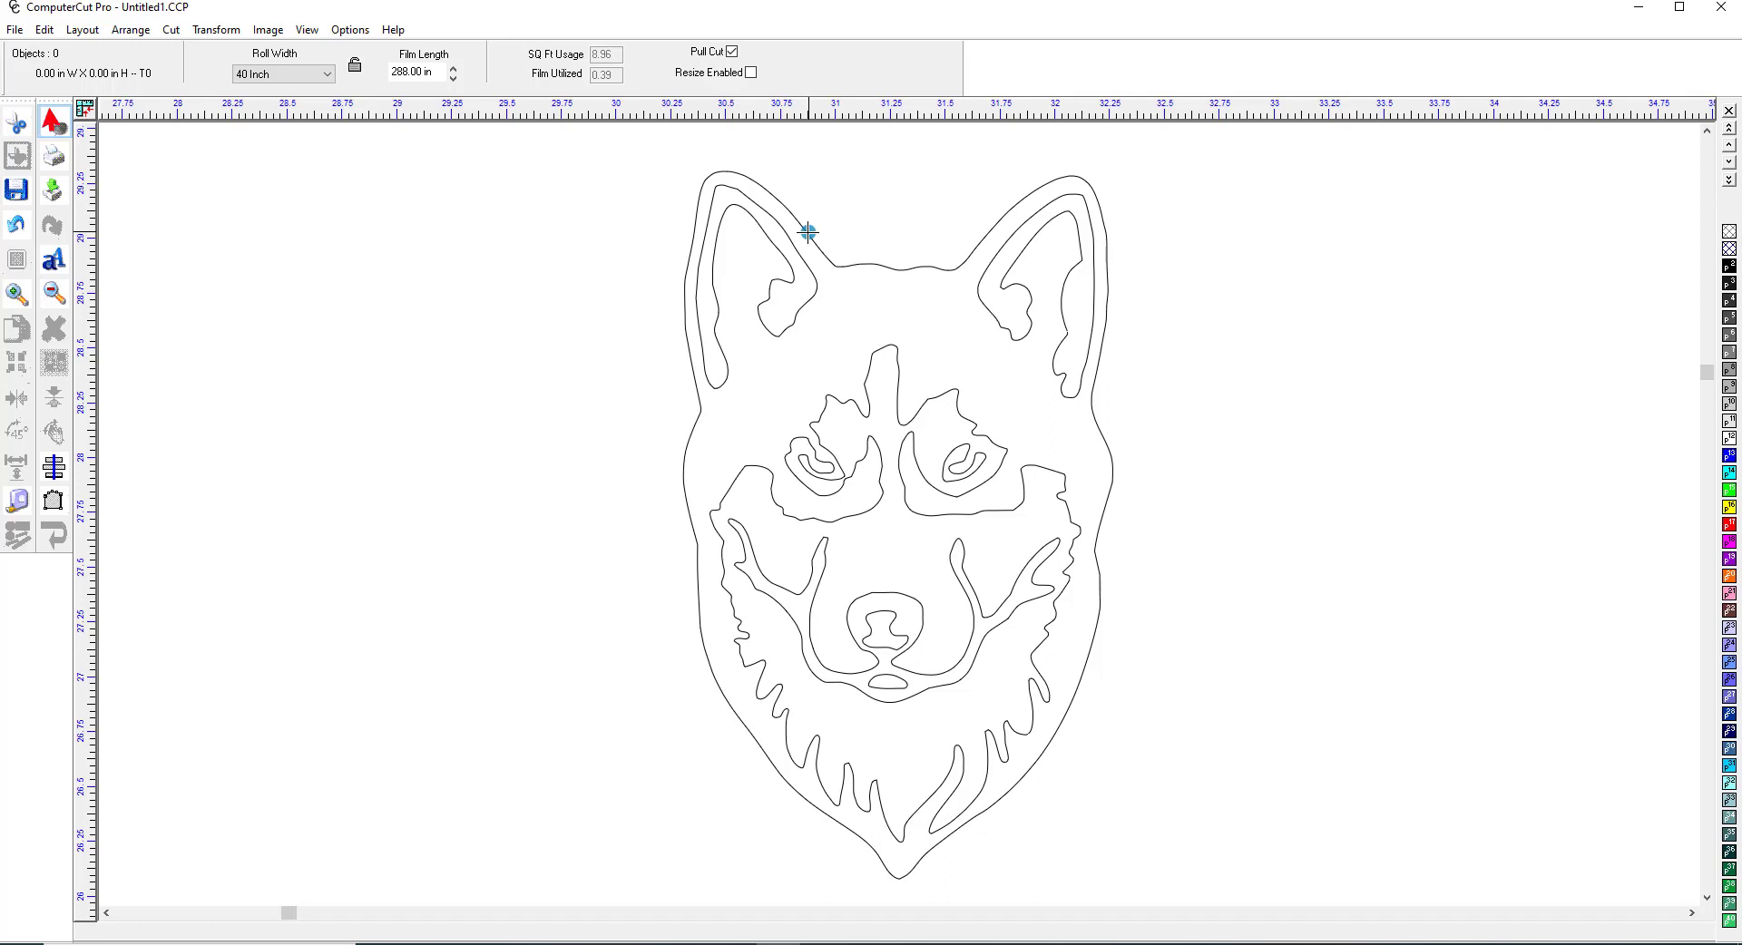
Step: Show the outer head outline's nodes with the node tool (N), then close node editing
key(n)
click(808, 233)
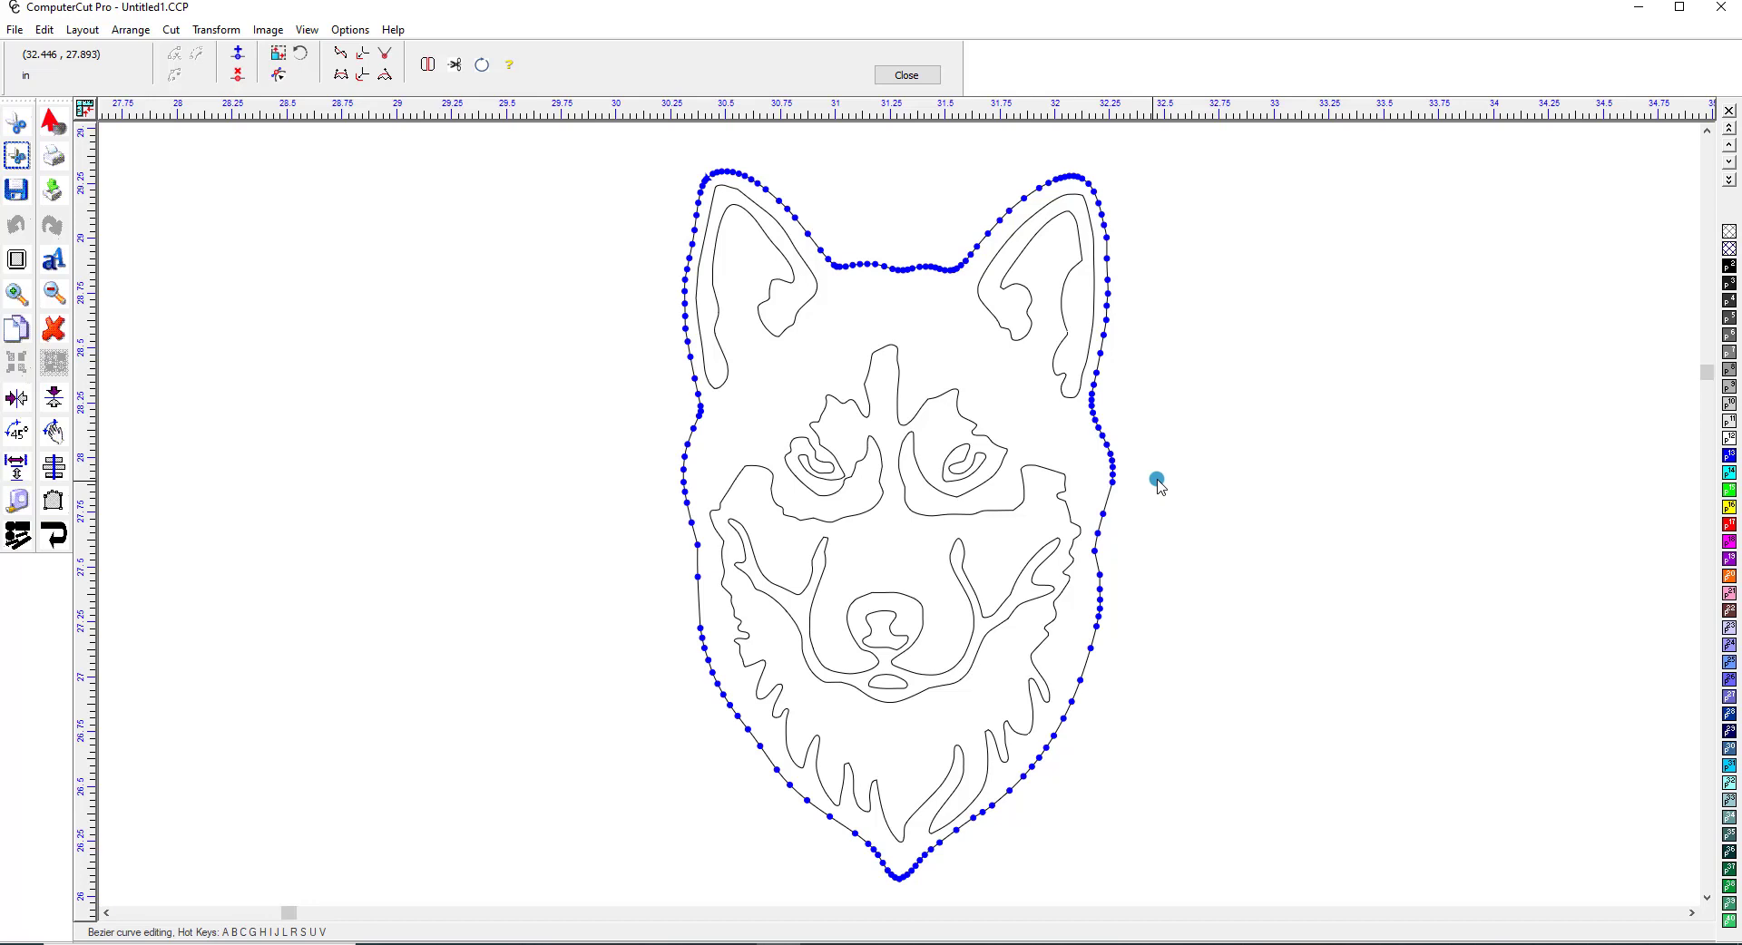
click(668, 217)
click(353, 225)
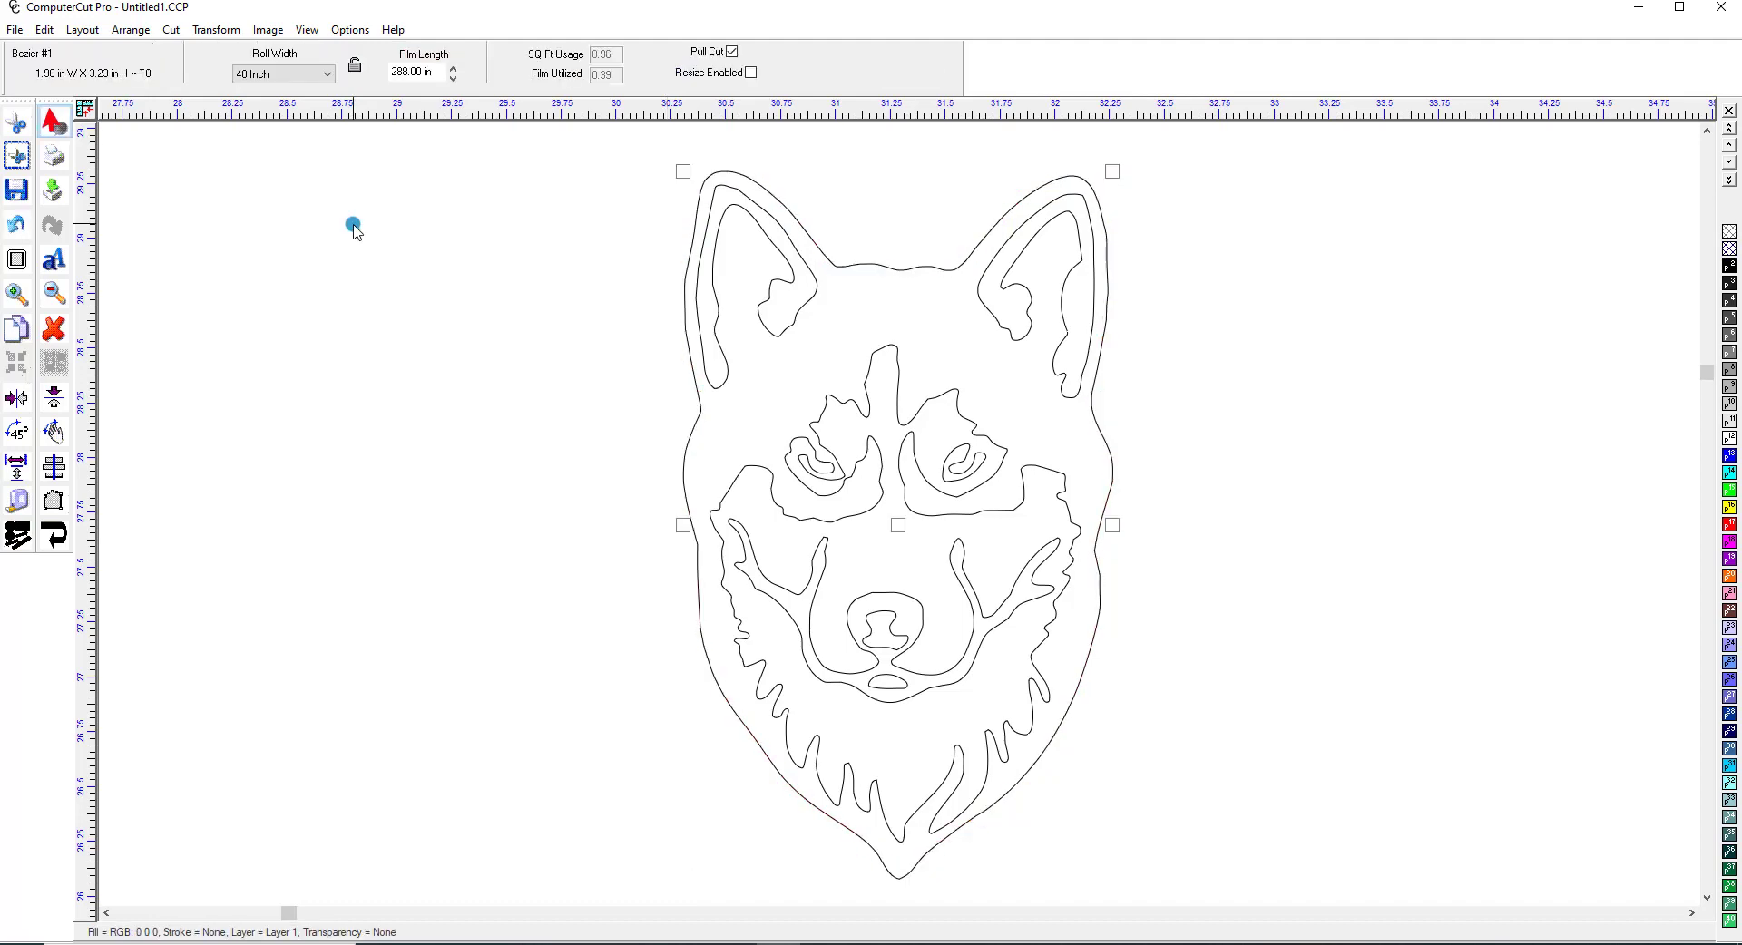
Step: Delete the dog-head outline and import the orange-and-green Crush logo PNG
key(Delete)
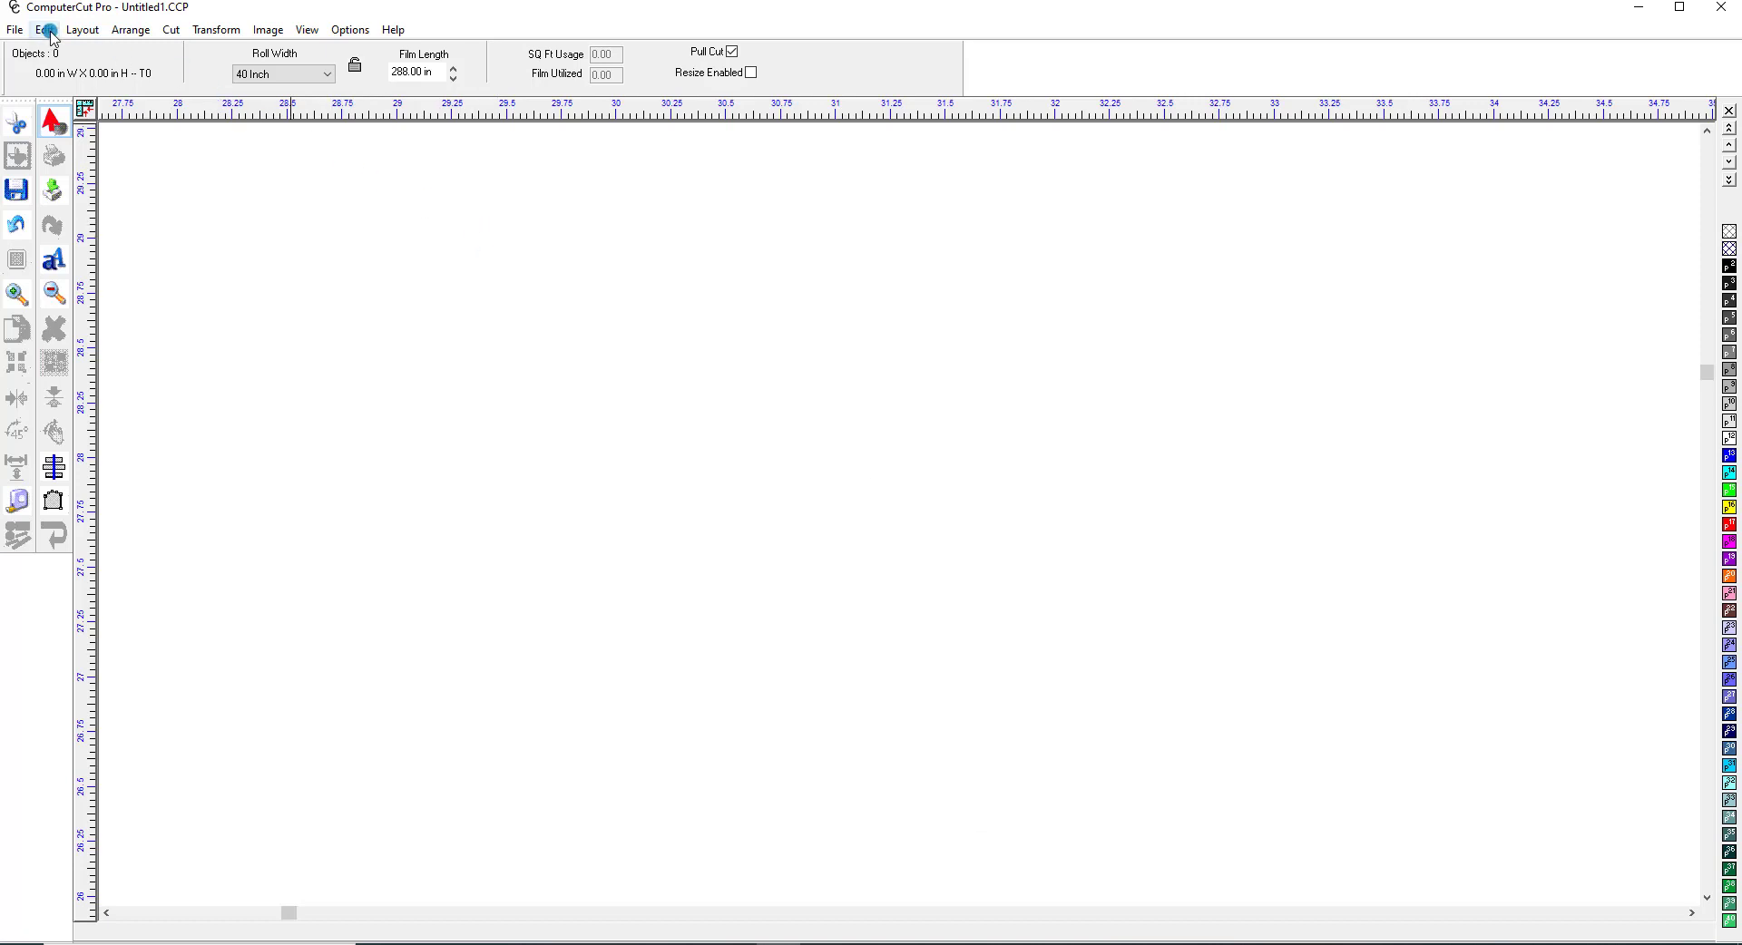
click(16, 31)
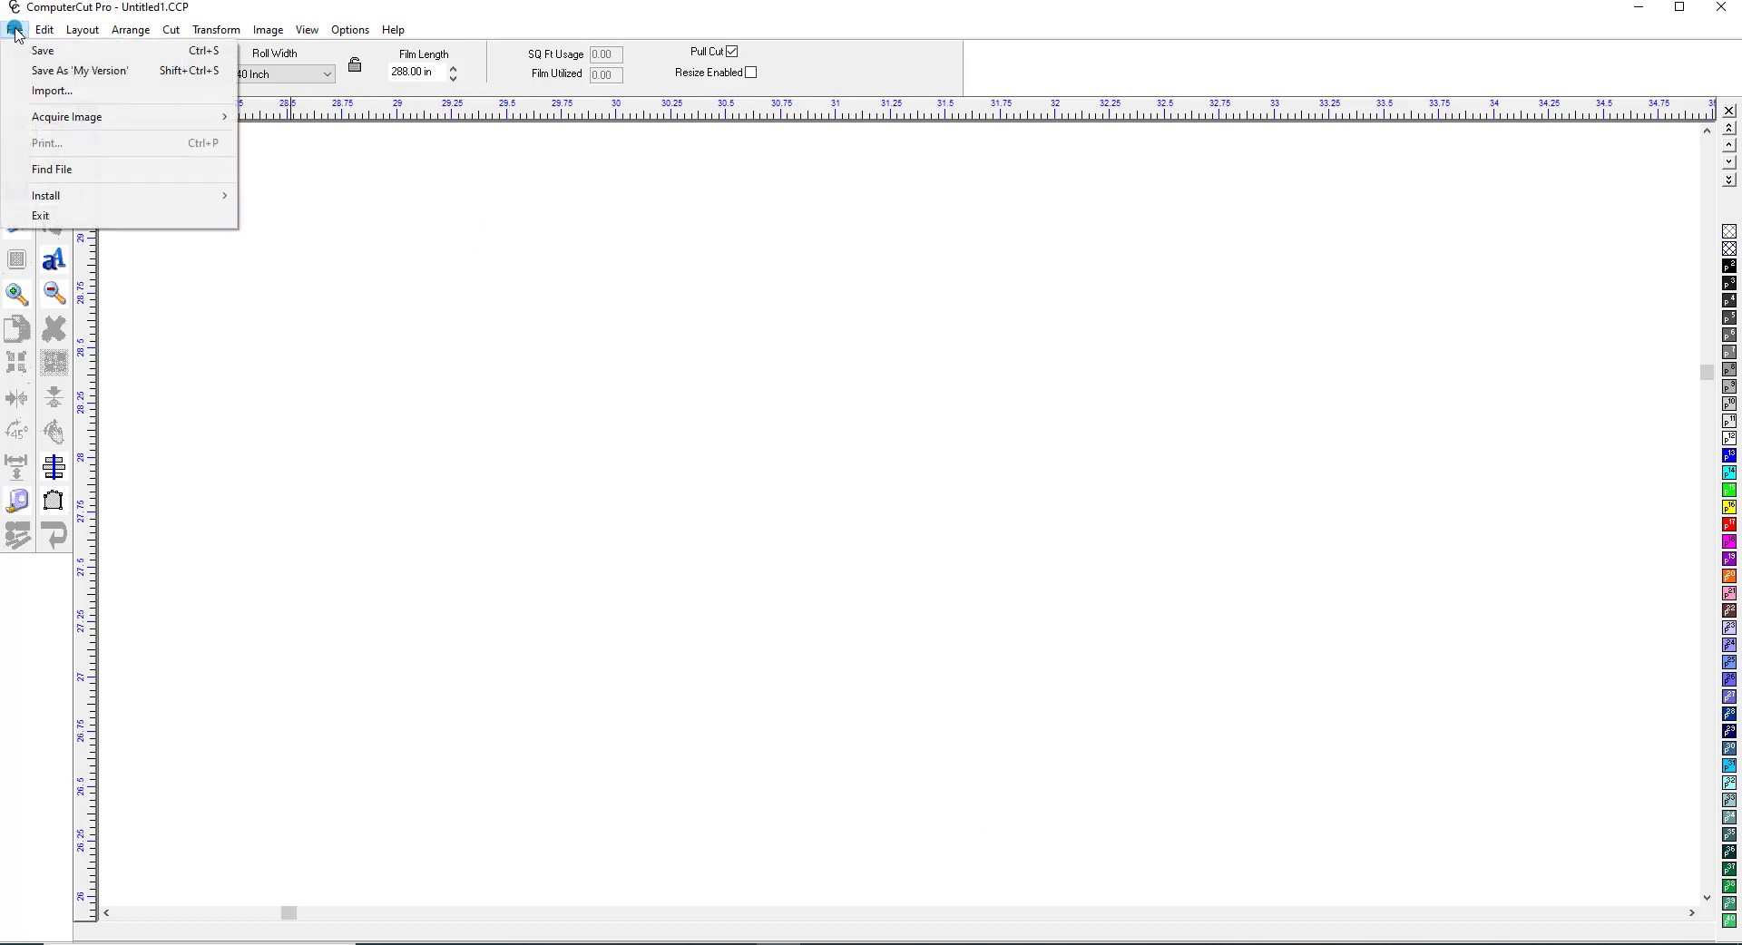
click(41, 90)
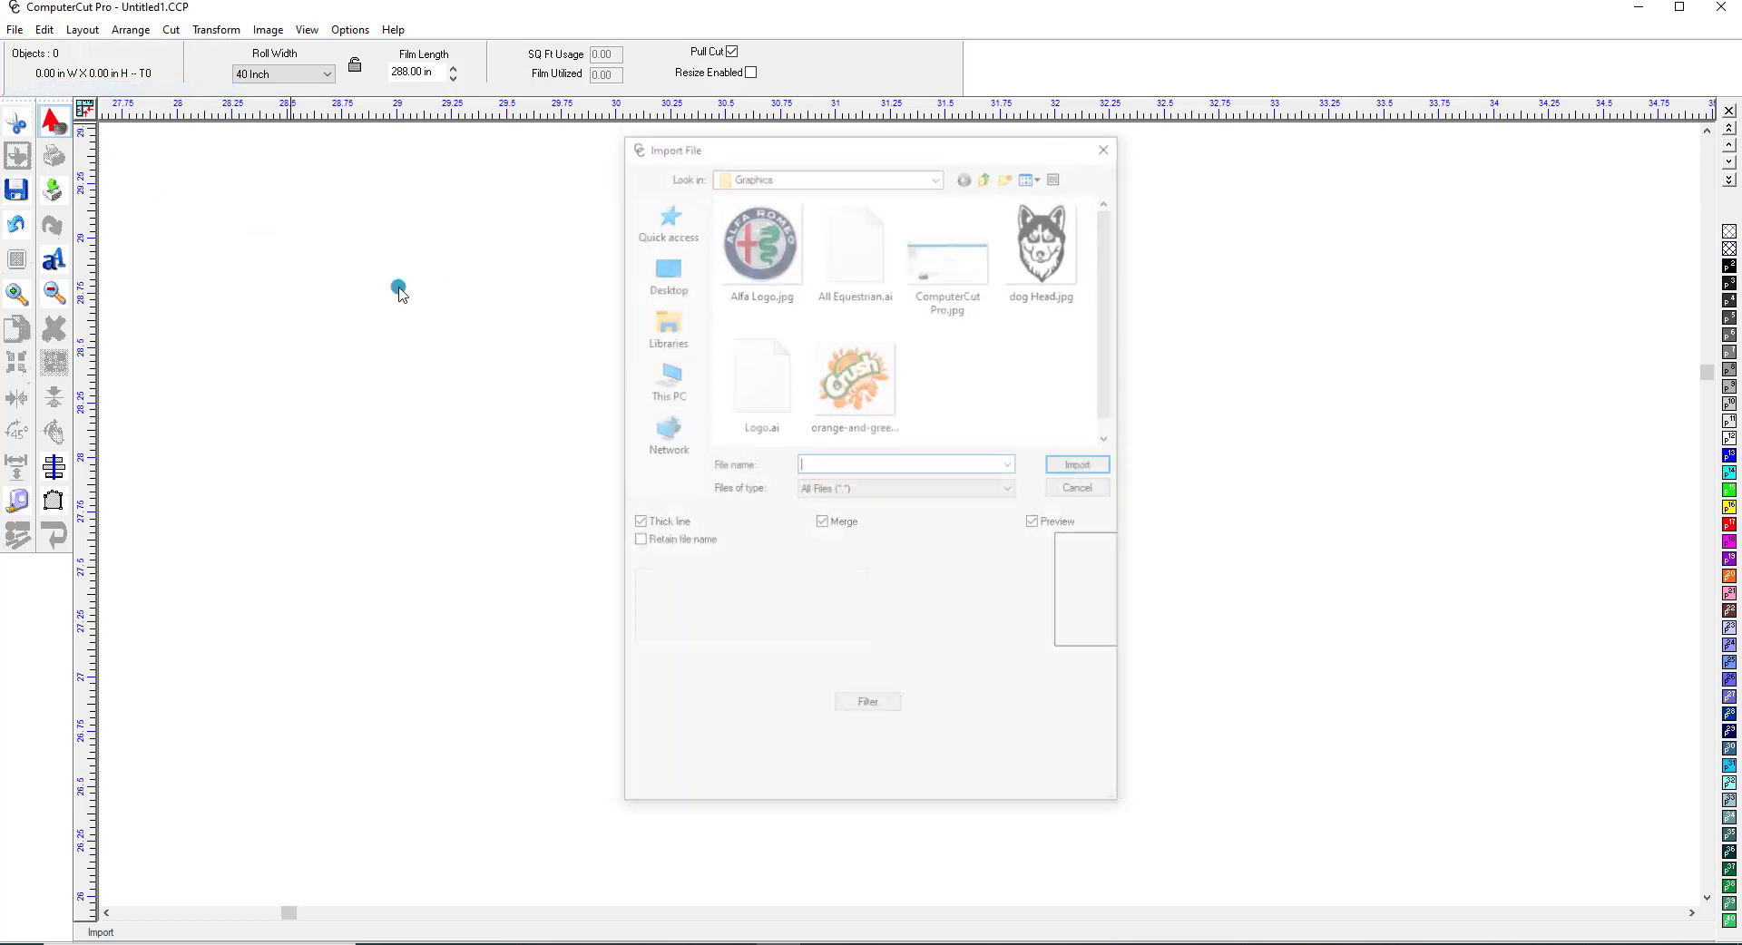
click(864, 390)
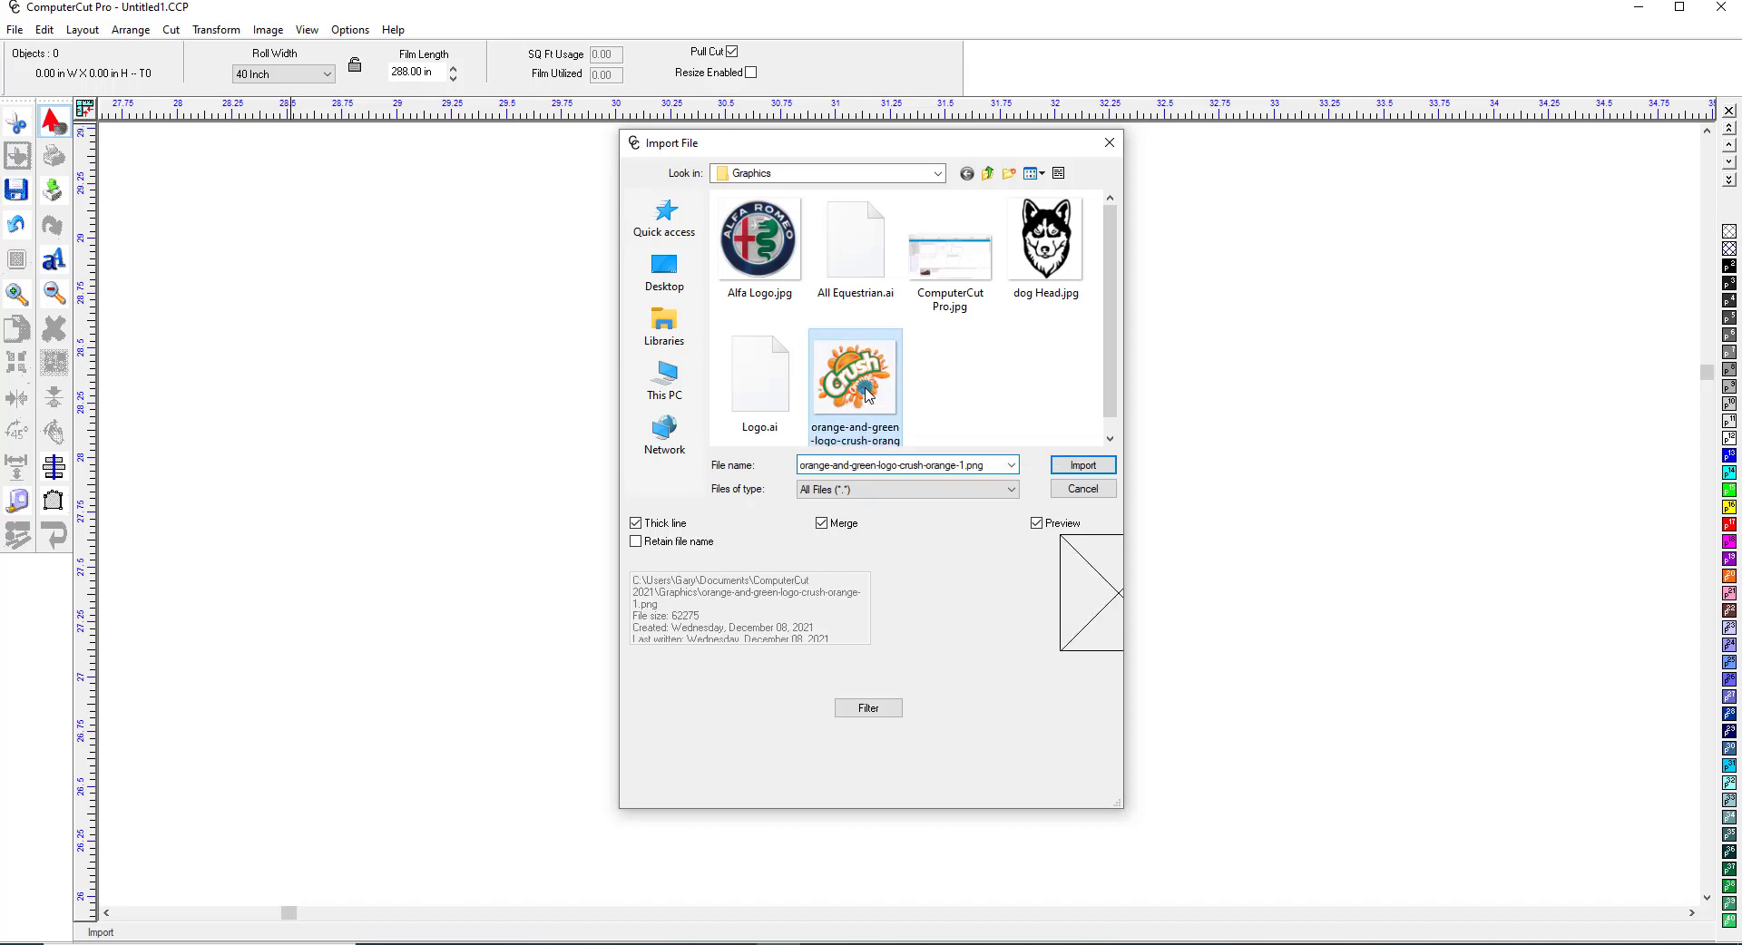
click(1083, 466)
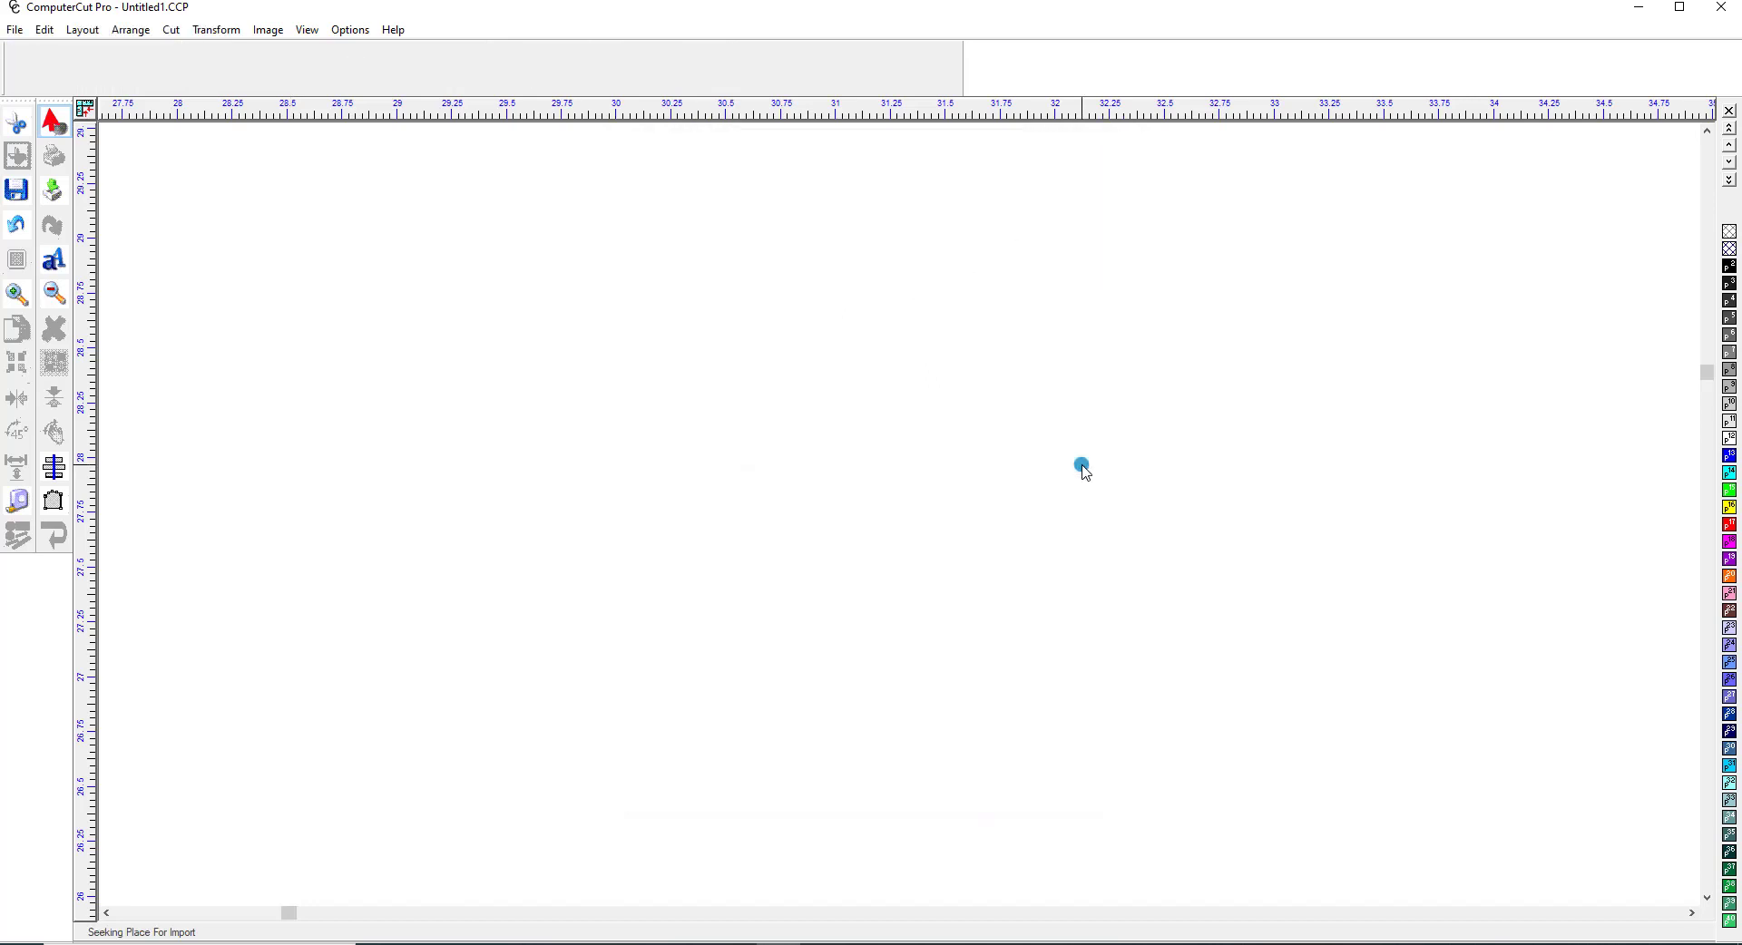
Step: Place the Crush logo on the canvas and zoom in on it
click(705, 312)
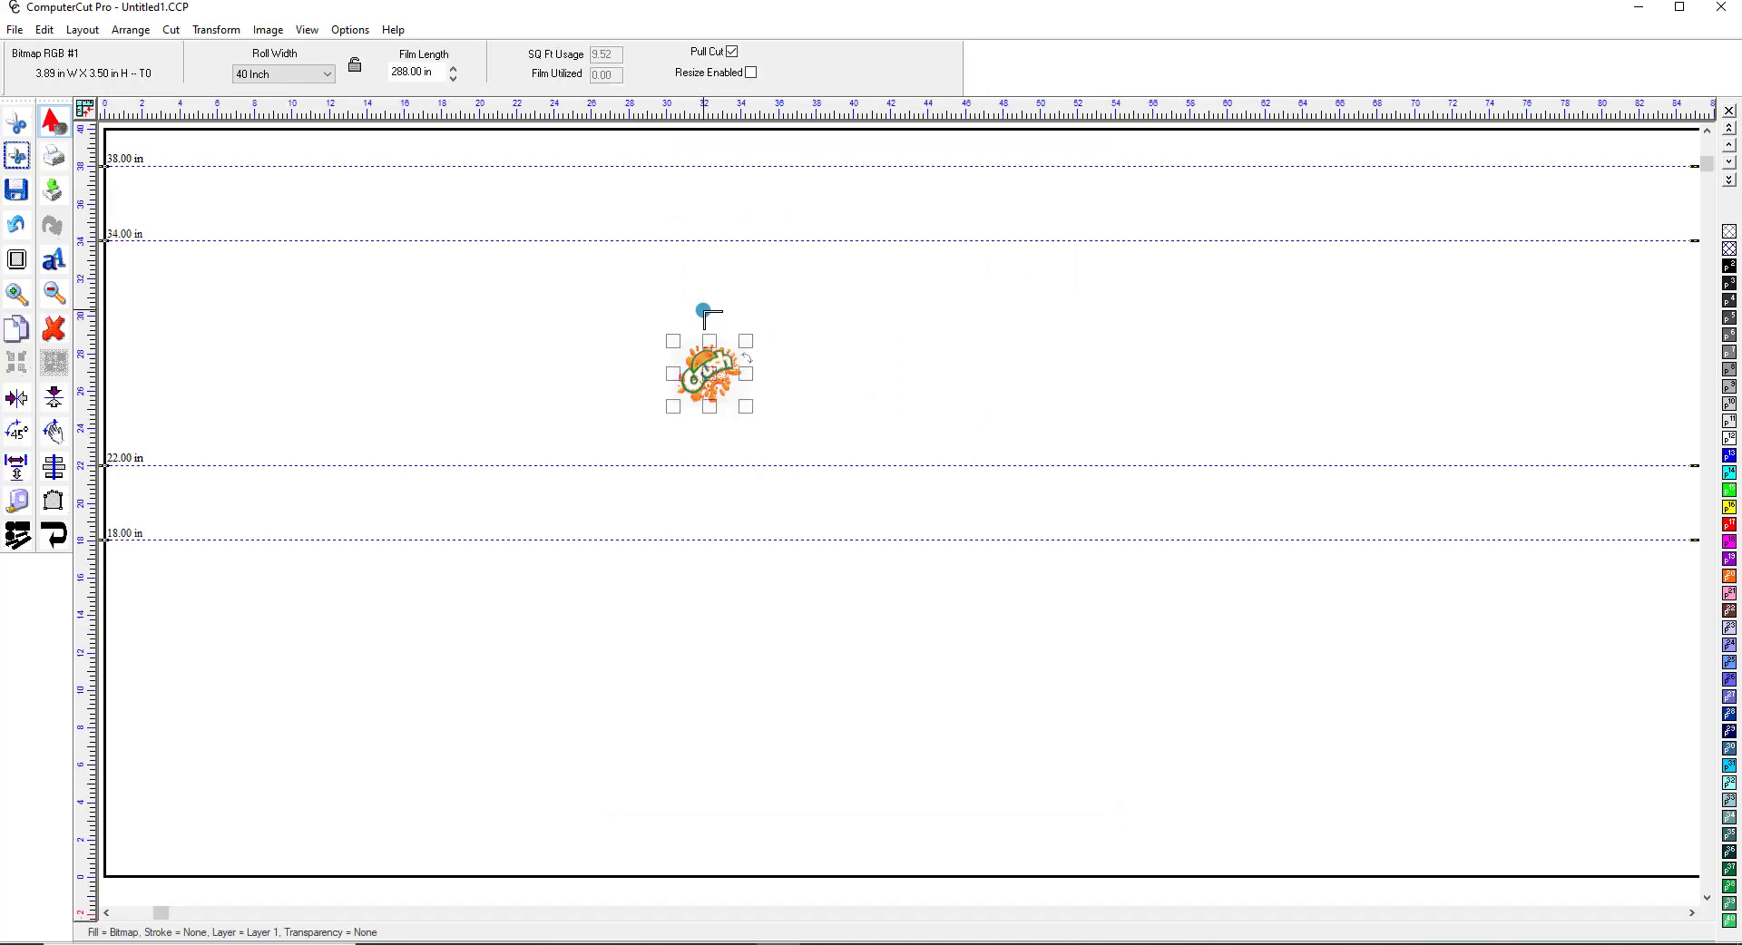
click(18, 295)
drag(616, 301, 799, 466)
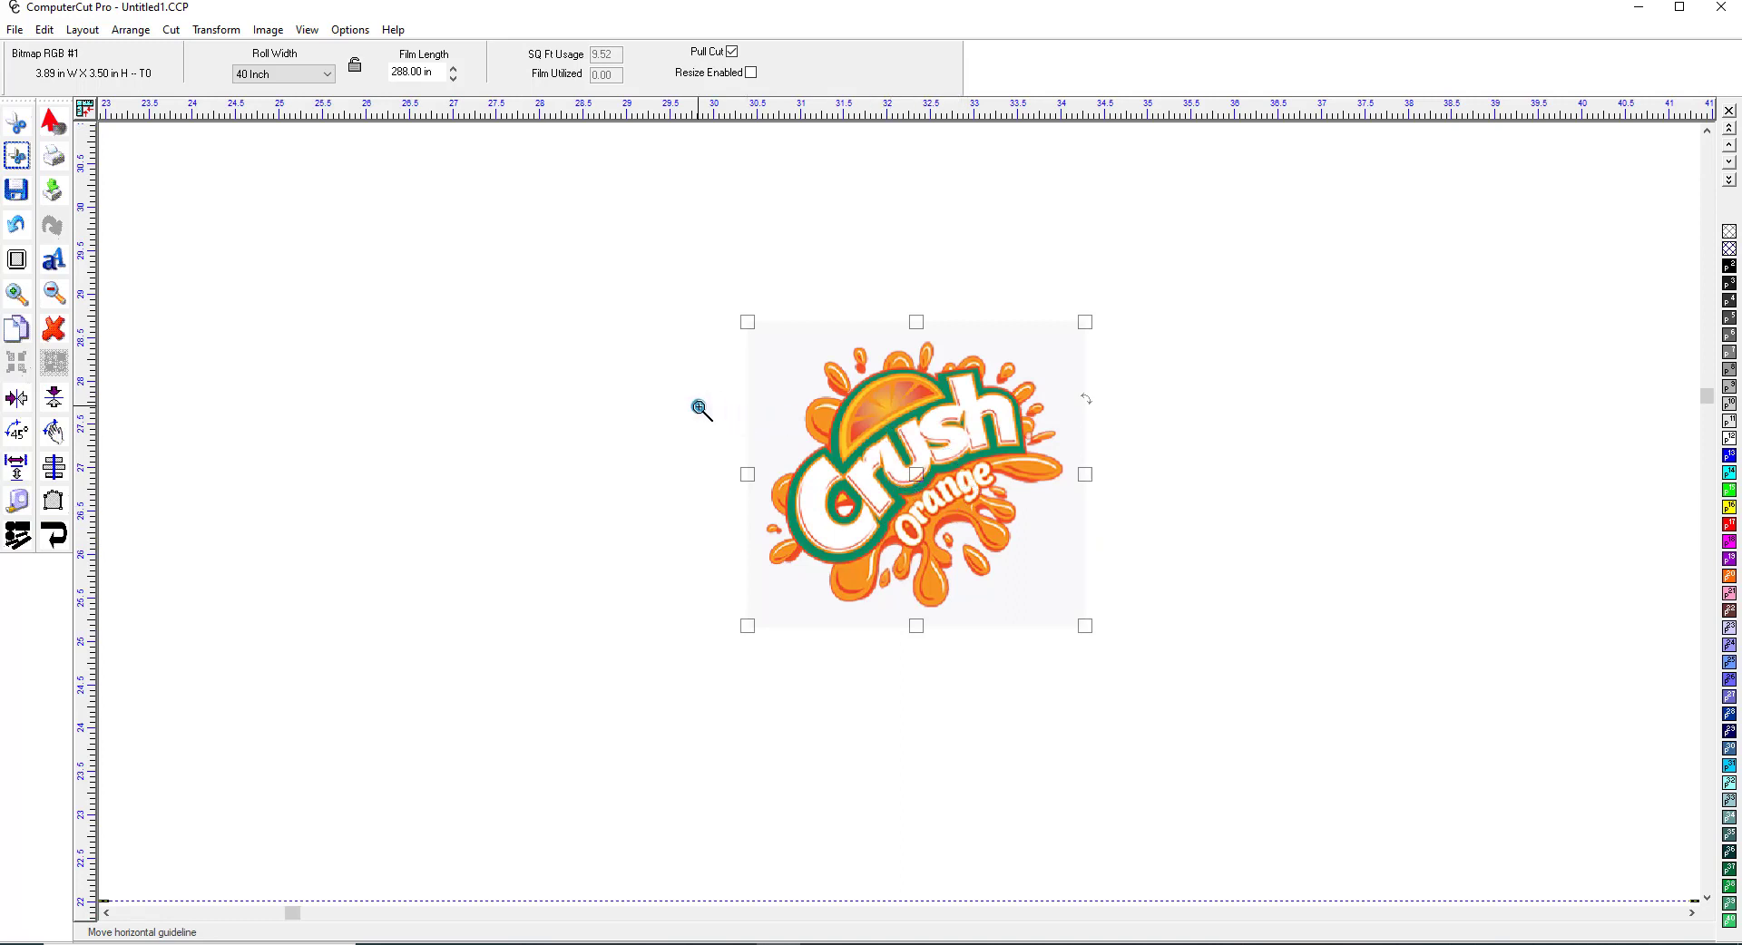
key(Escape)
Step: Start vectorizing the Crush logo and accept the wizard's recommended 20 MB supersize
double_click(874, 391)
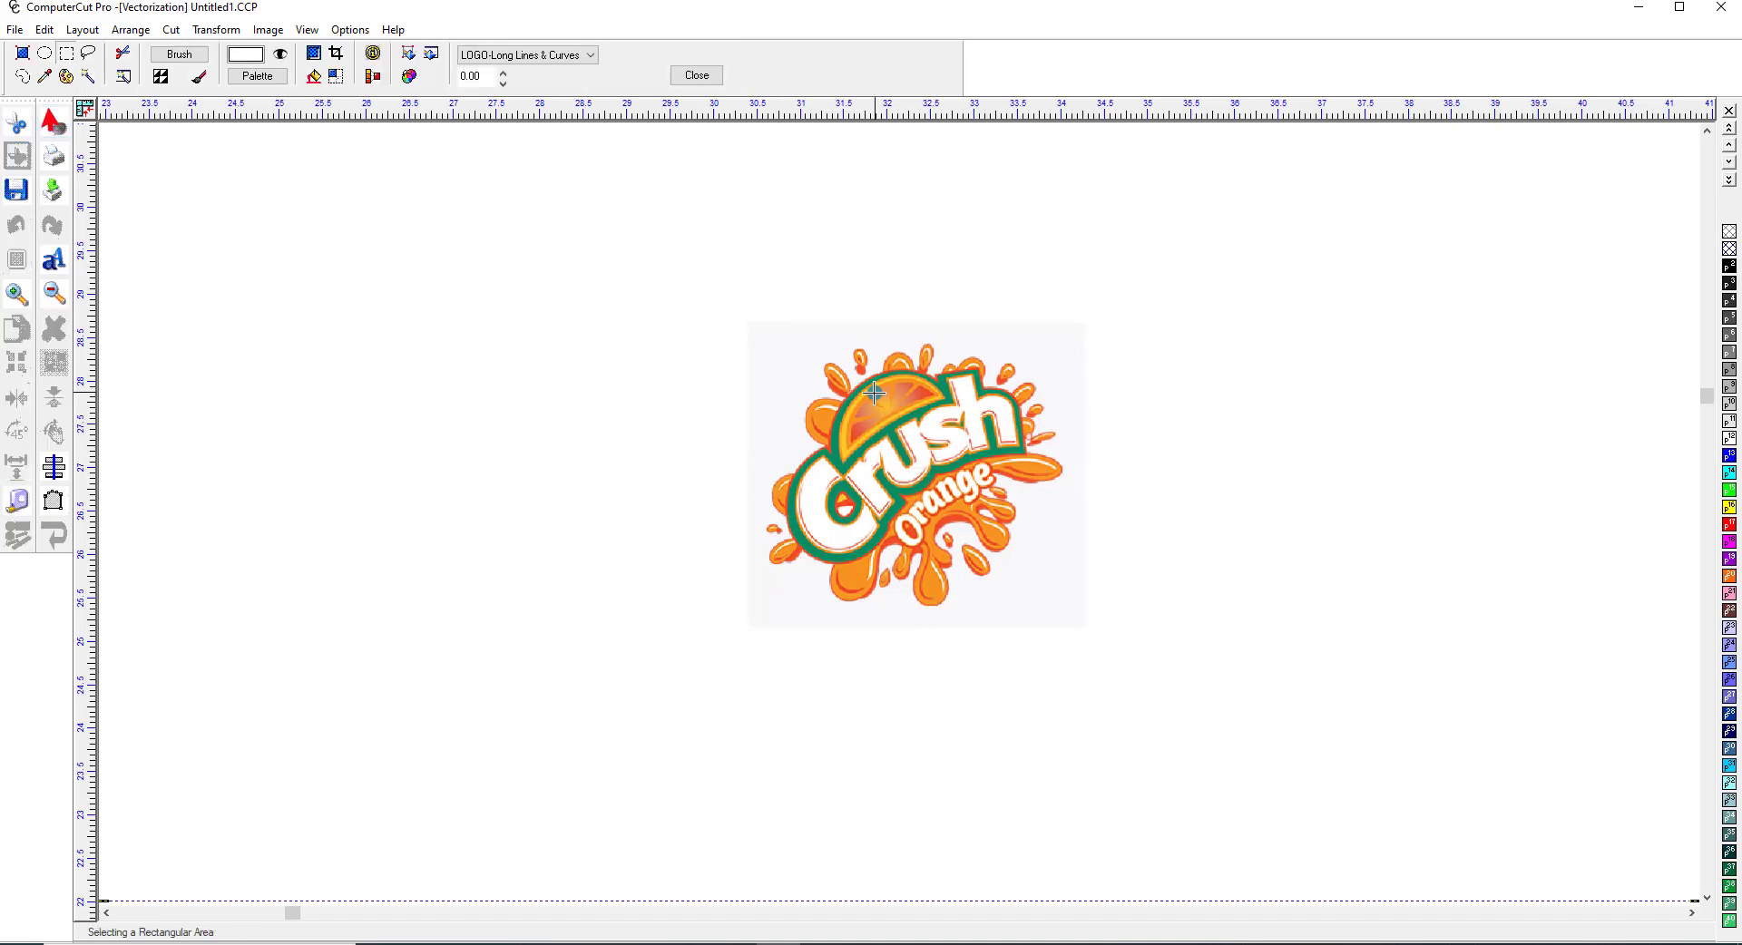
click(410, 58)
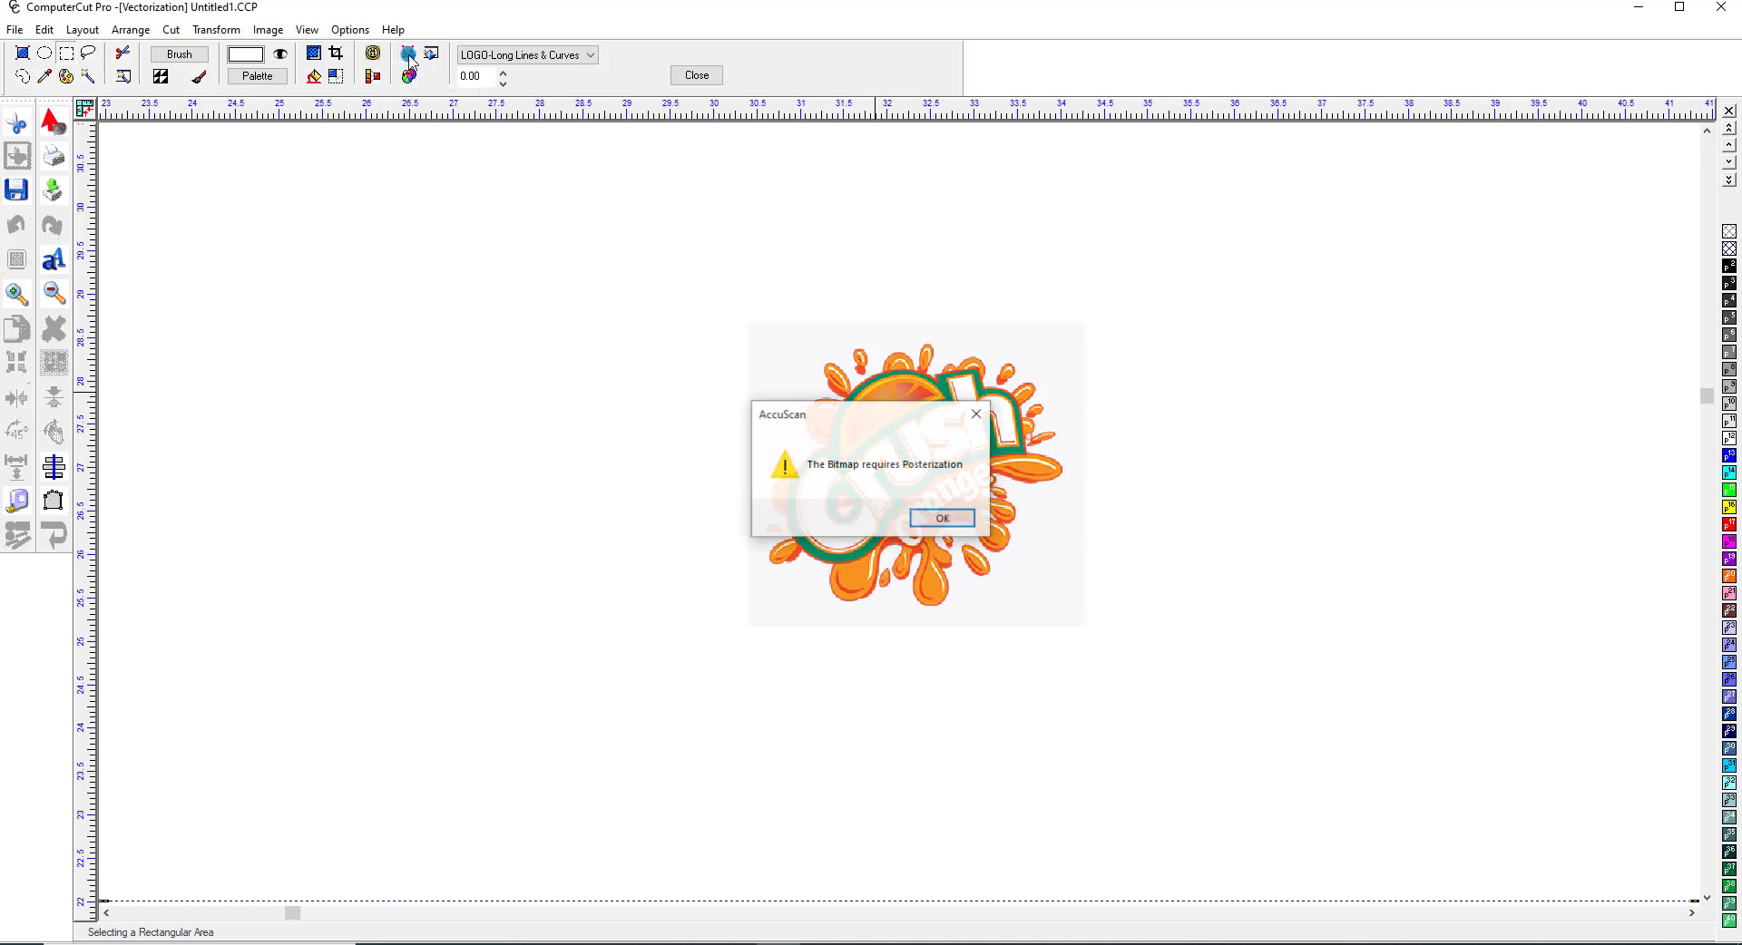
click(944, 519)
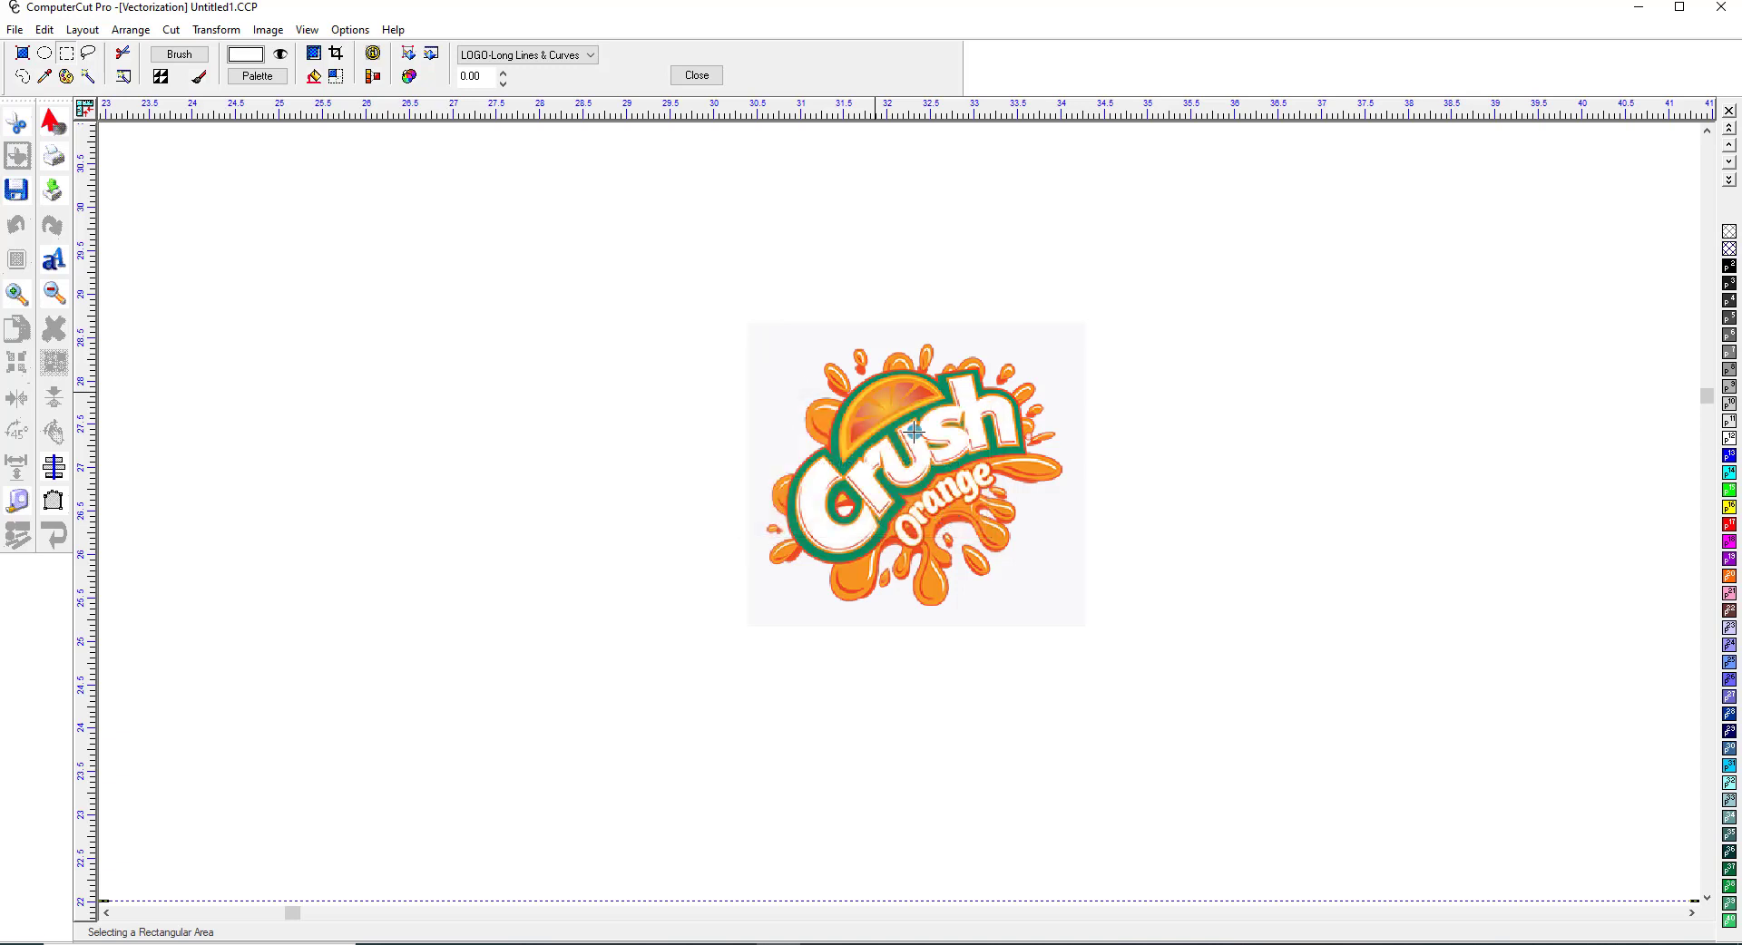
click(410, 78)
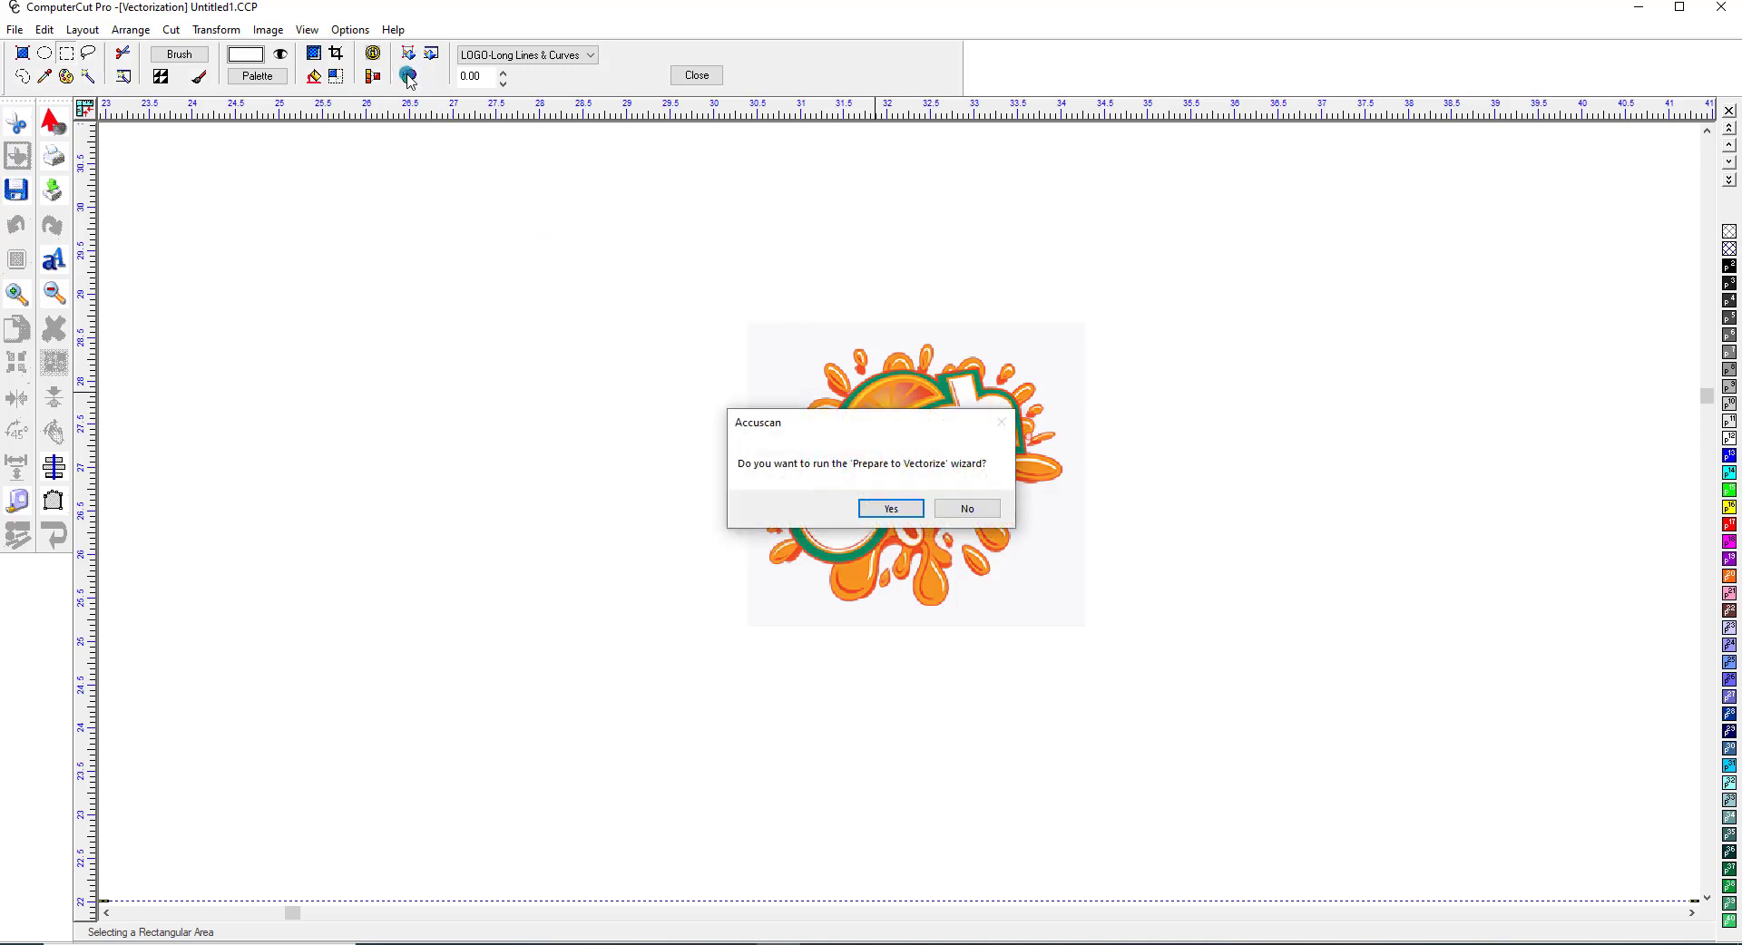
click(905, 510)
click(887, 506)
click(1053, 553)
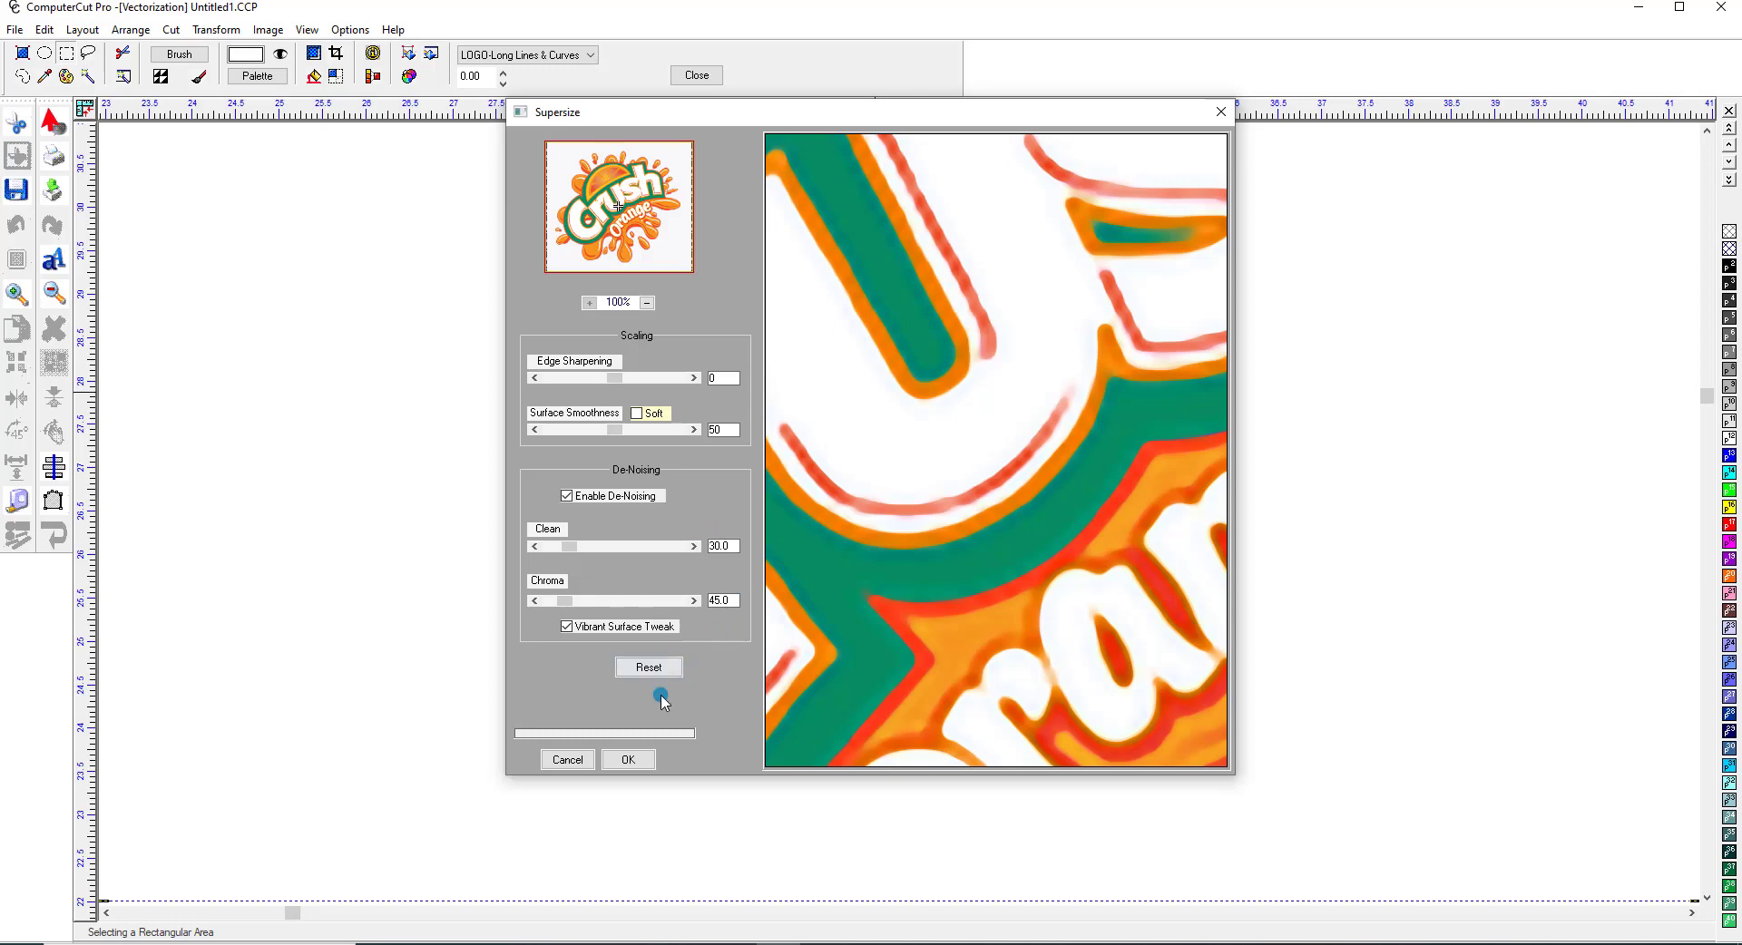
Step: Supersize the logo, then sample green, yellow-orange, orange and red-orange as the four posterize colours
click(626, 761)
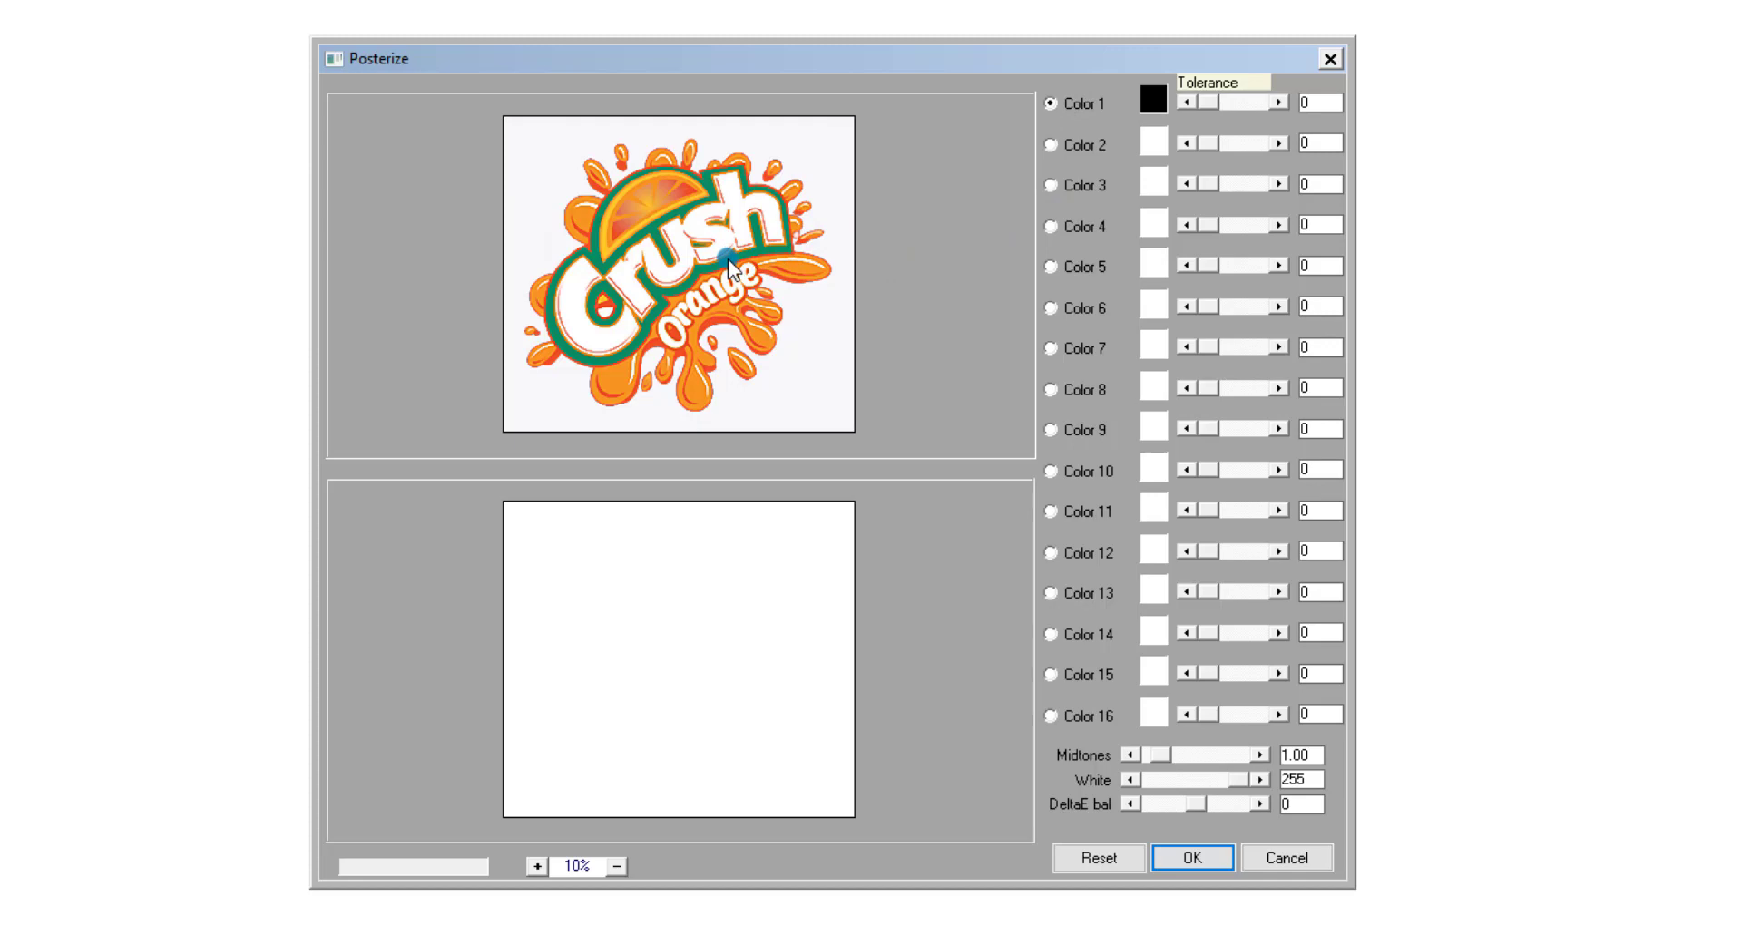
click(727, 259)
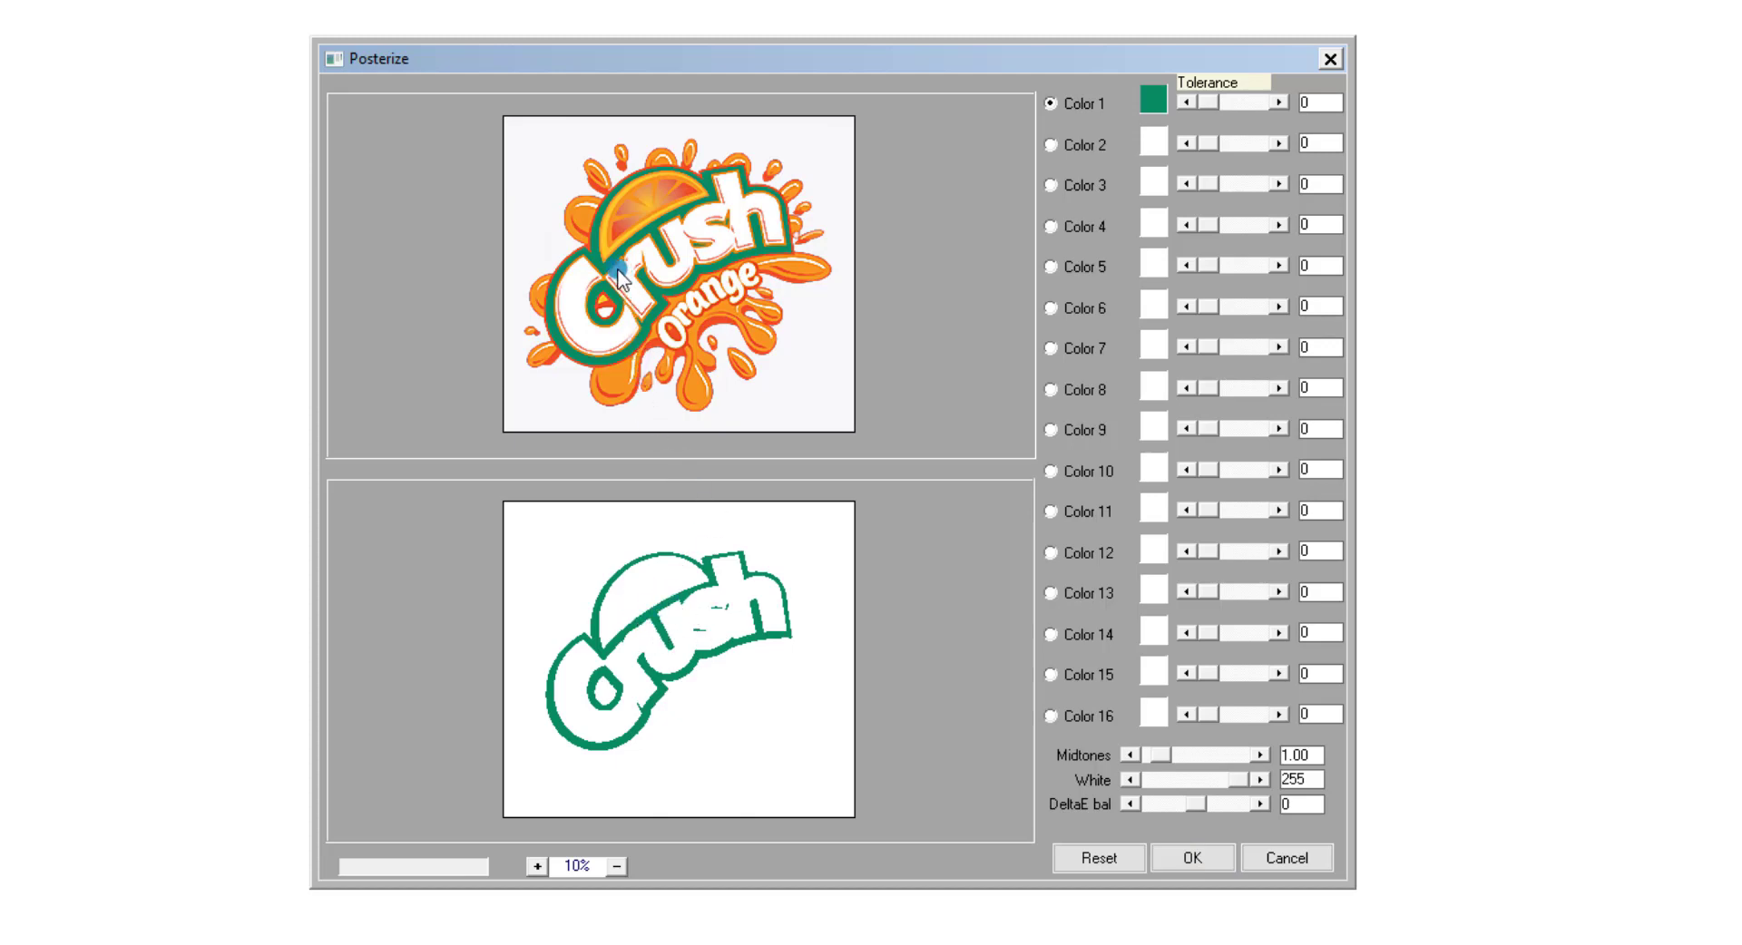
click(1051, 143)
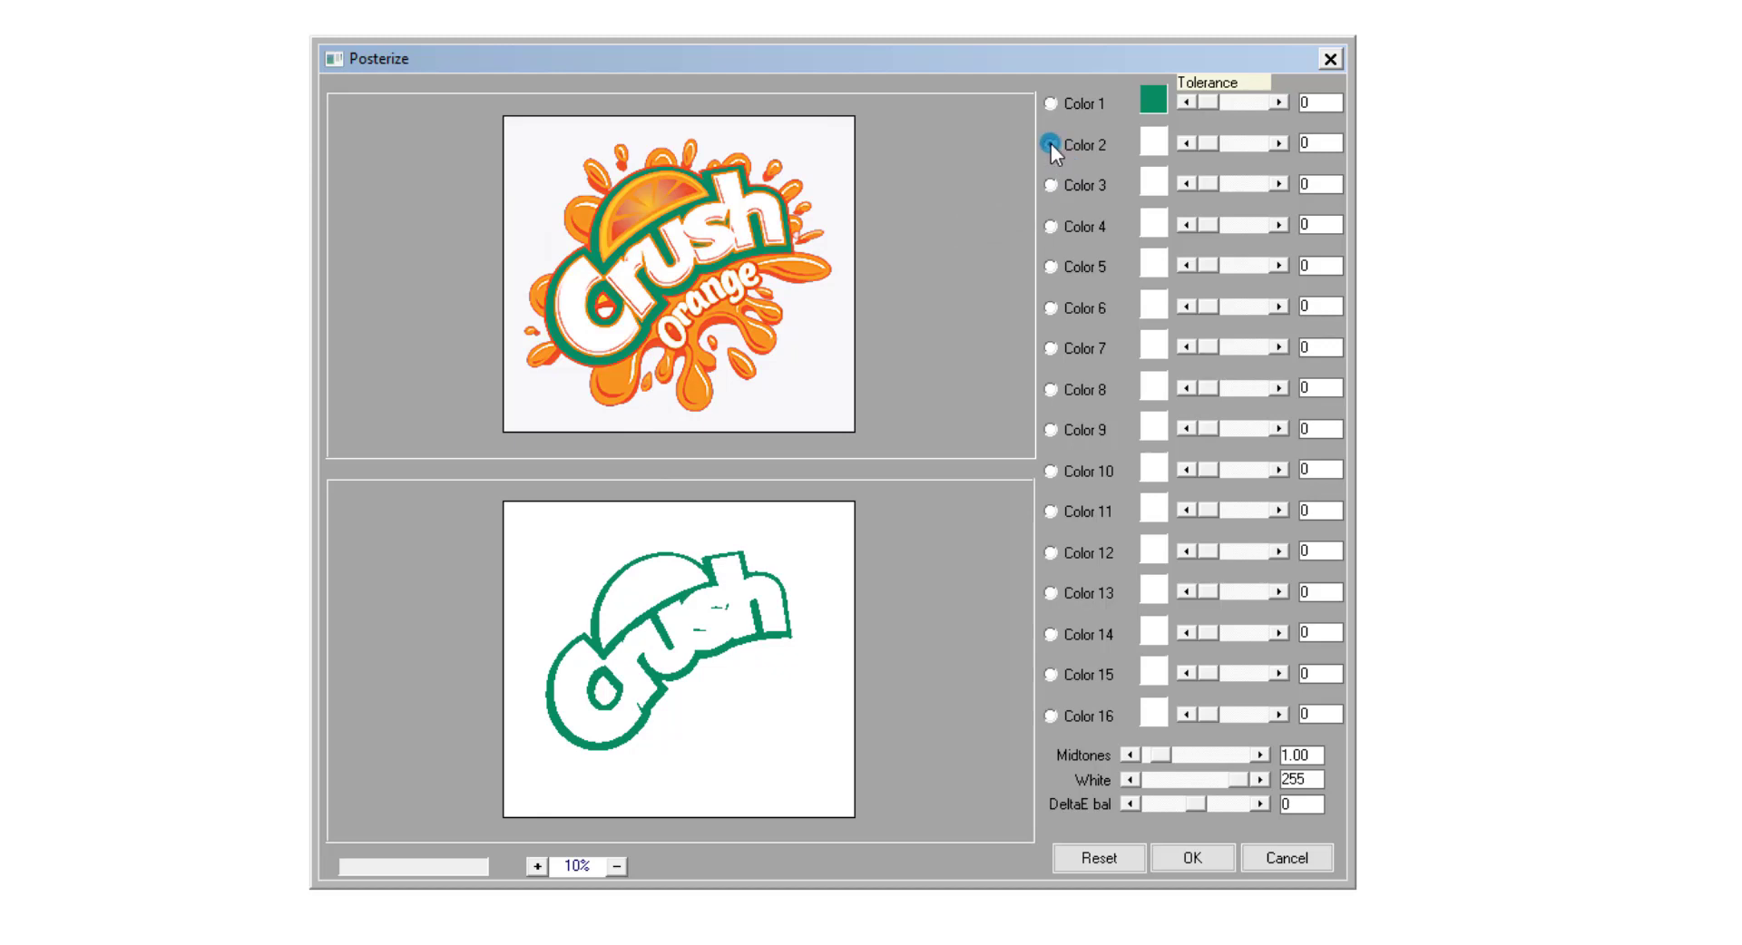
click(607, 255)
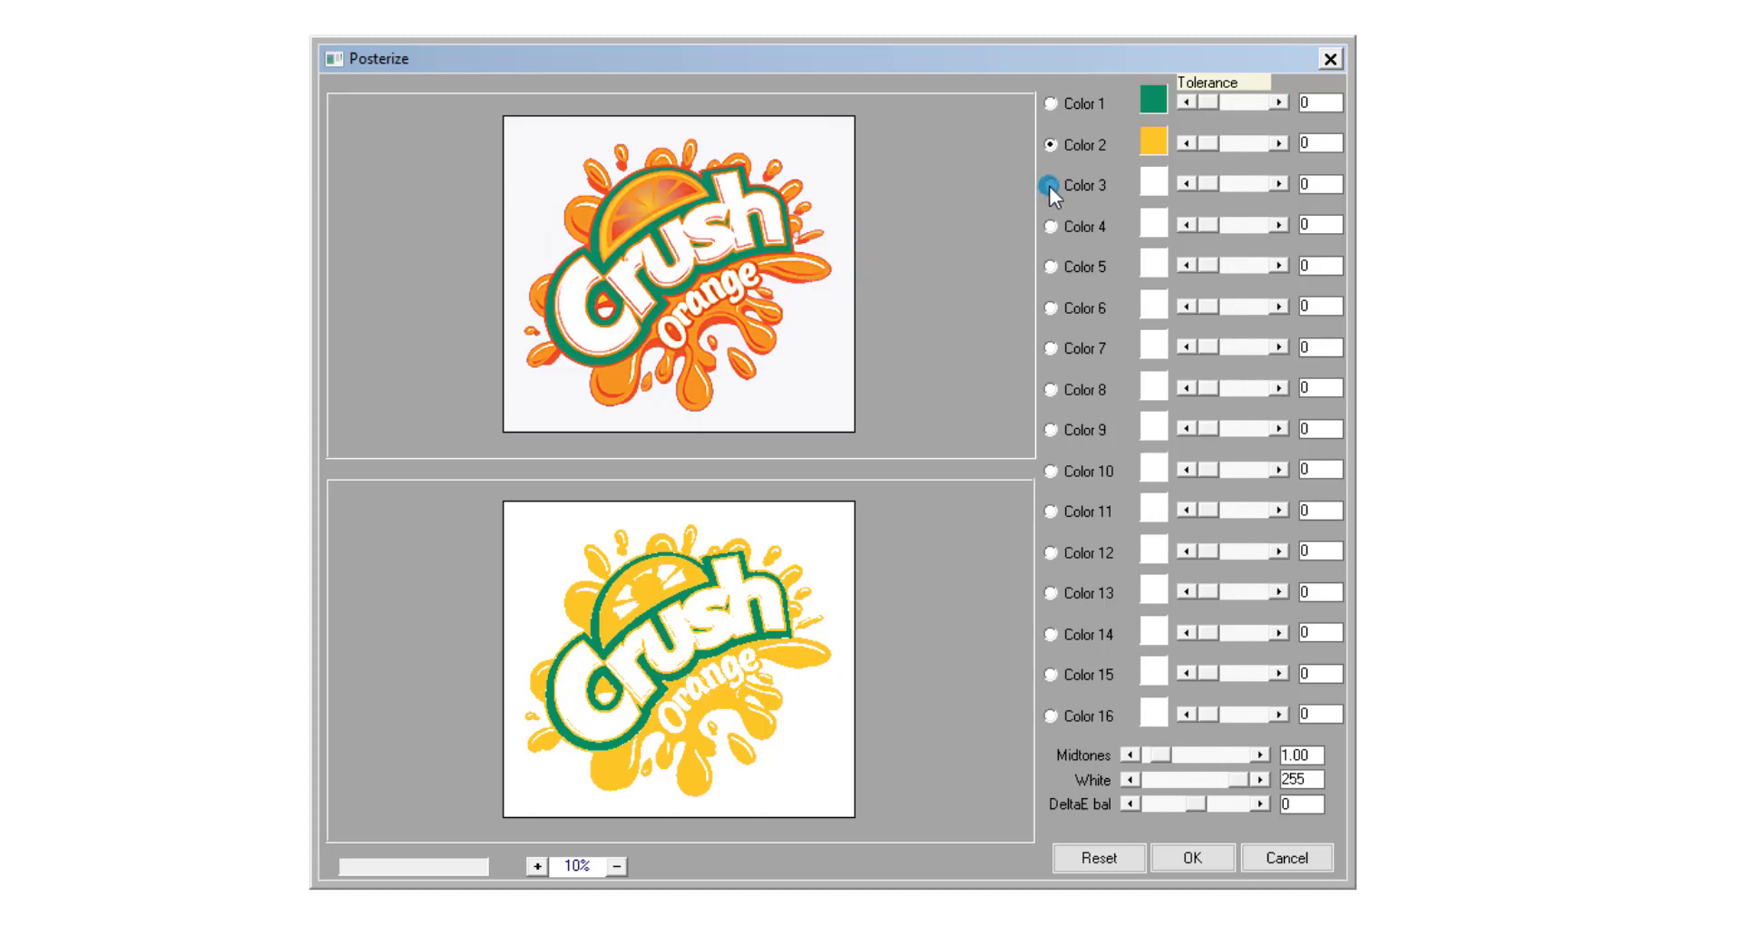
click(803, 268)
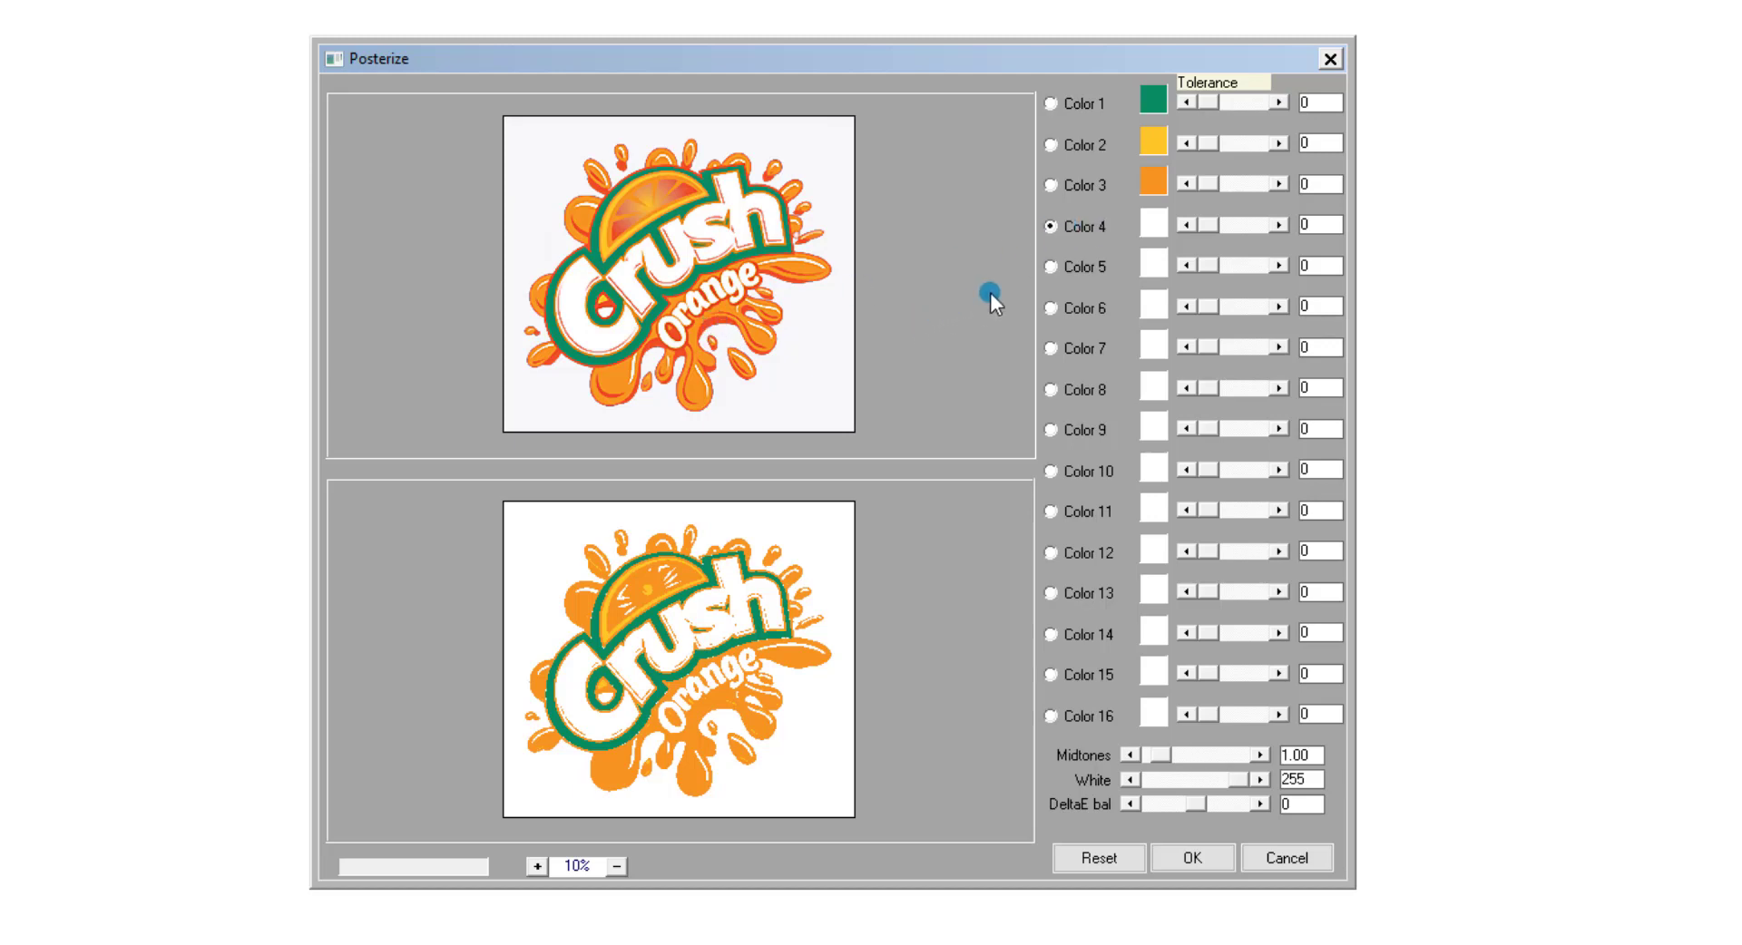
click(713, 323)
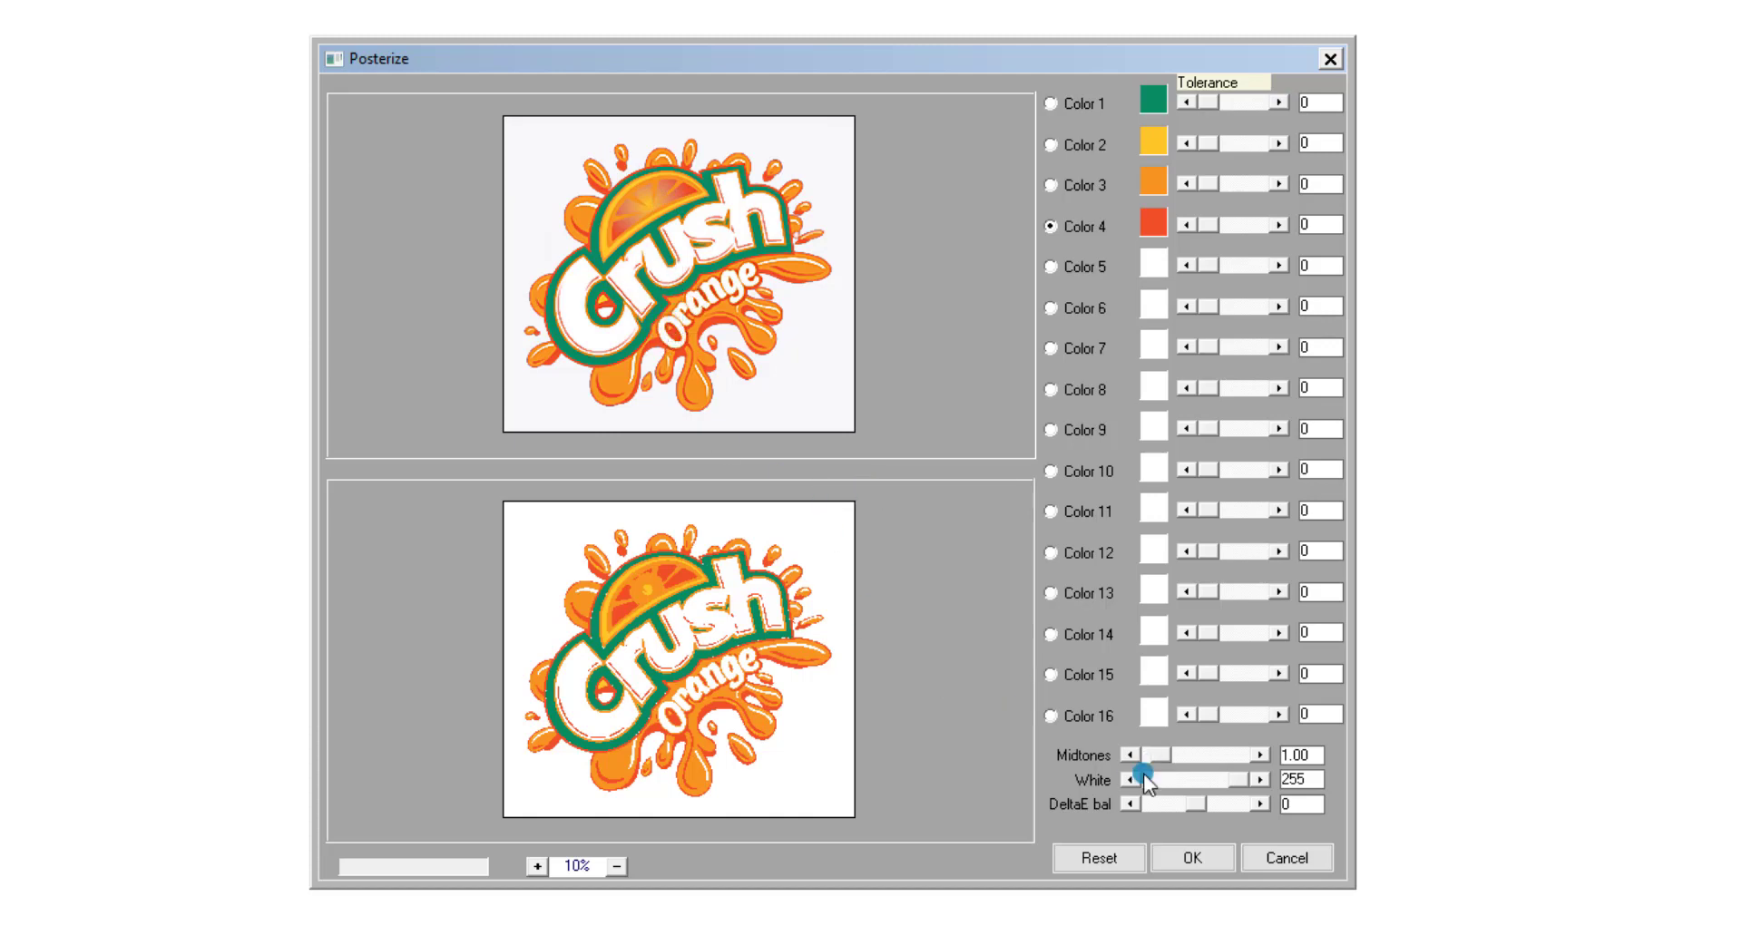
Step: Apply the four-colour posterize, trace the logo with LOGO-Long Lines & Curves, and exit vectorization
click(1190, 857)
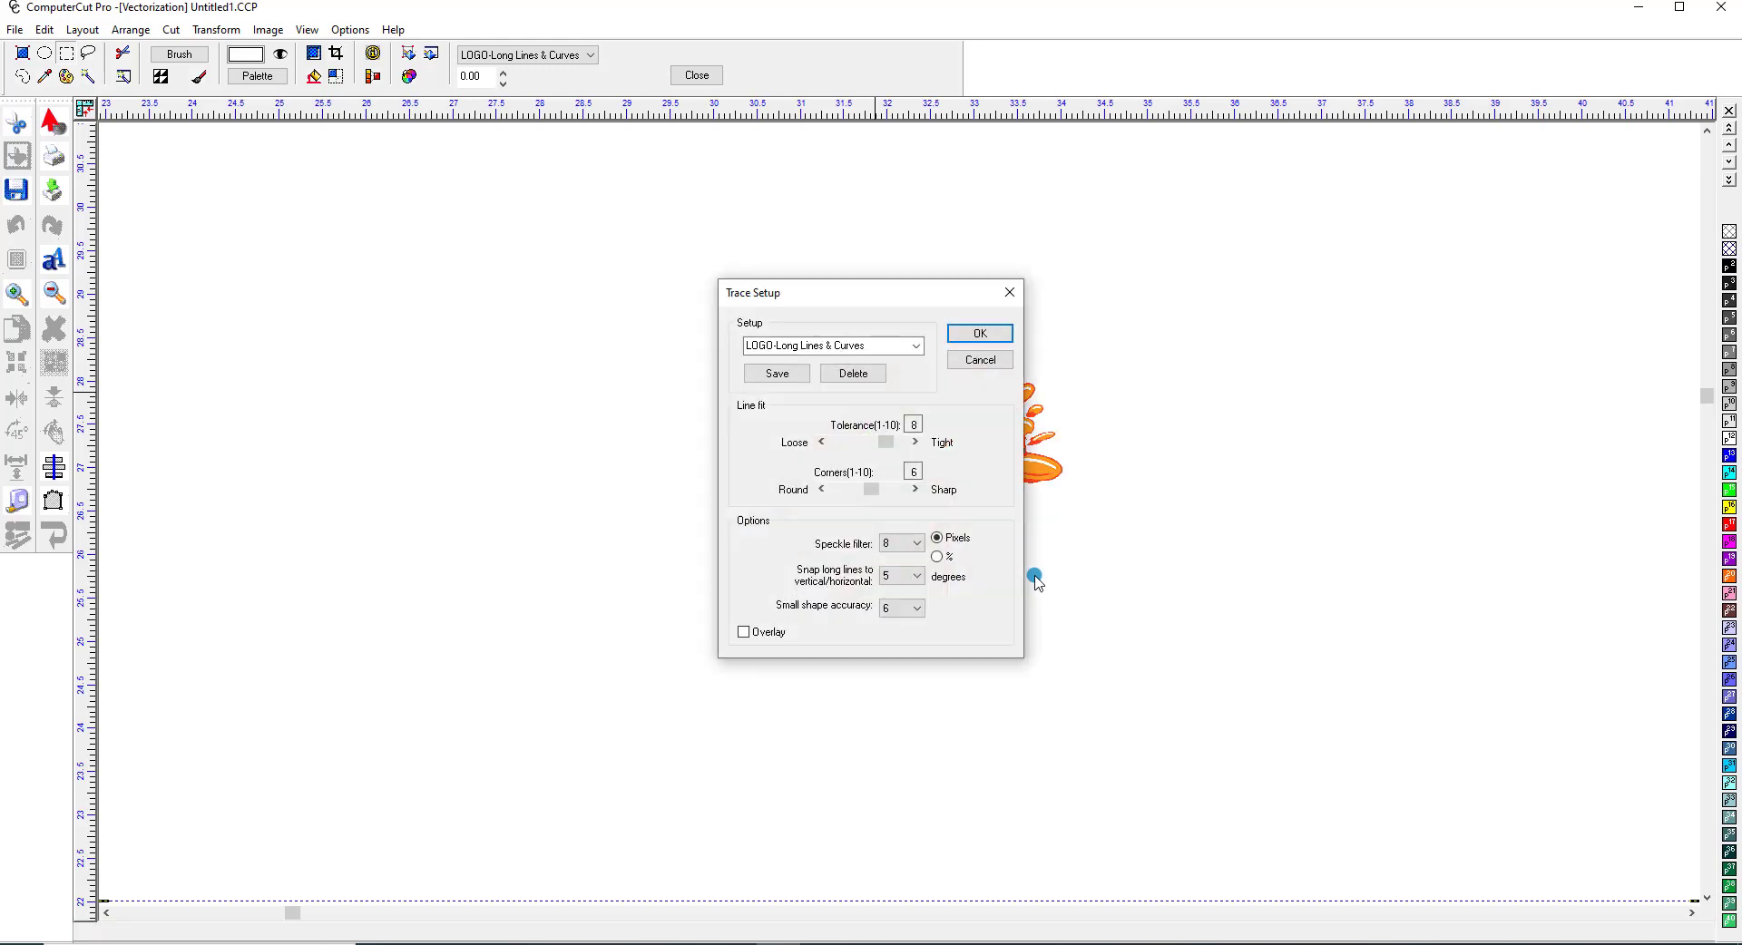
click(981, 334)
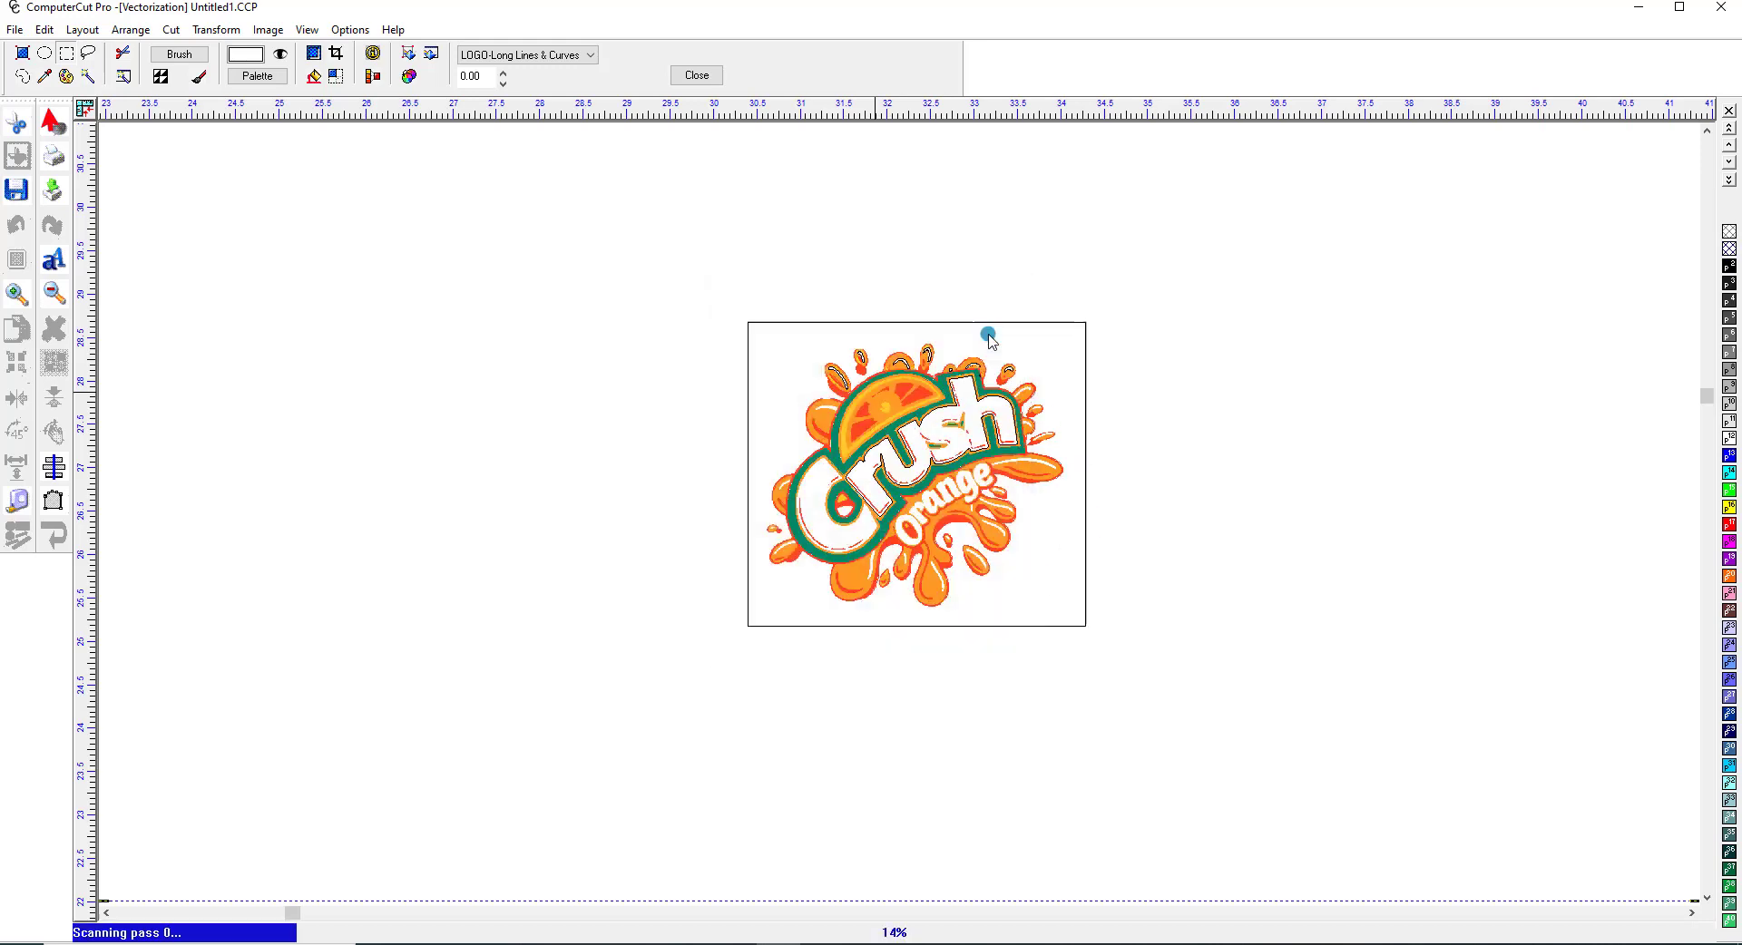
click(54, 127)
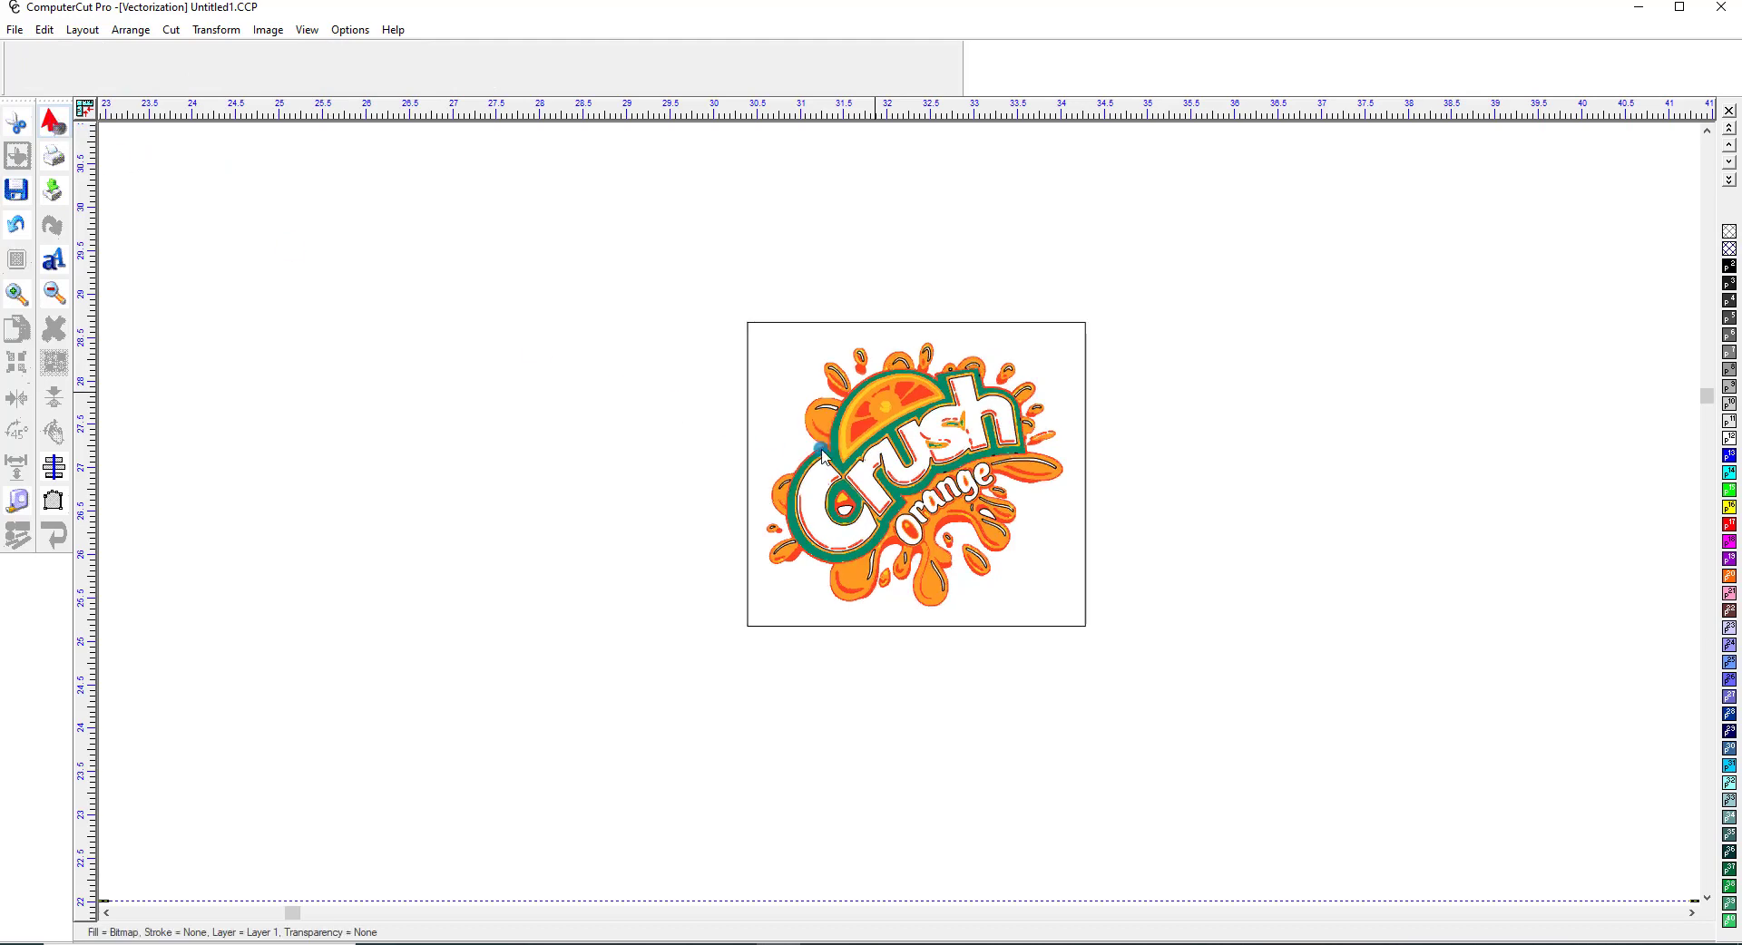
Step: Drag the logo aside so the copies sit side by side, then ungroup the traced outlines
click(1087, 393)
drag(913, 472, 1279, 481)
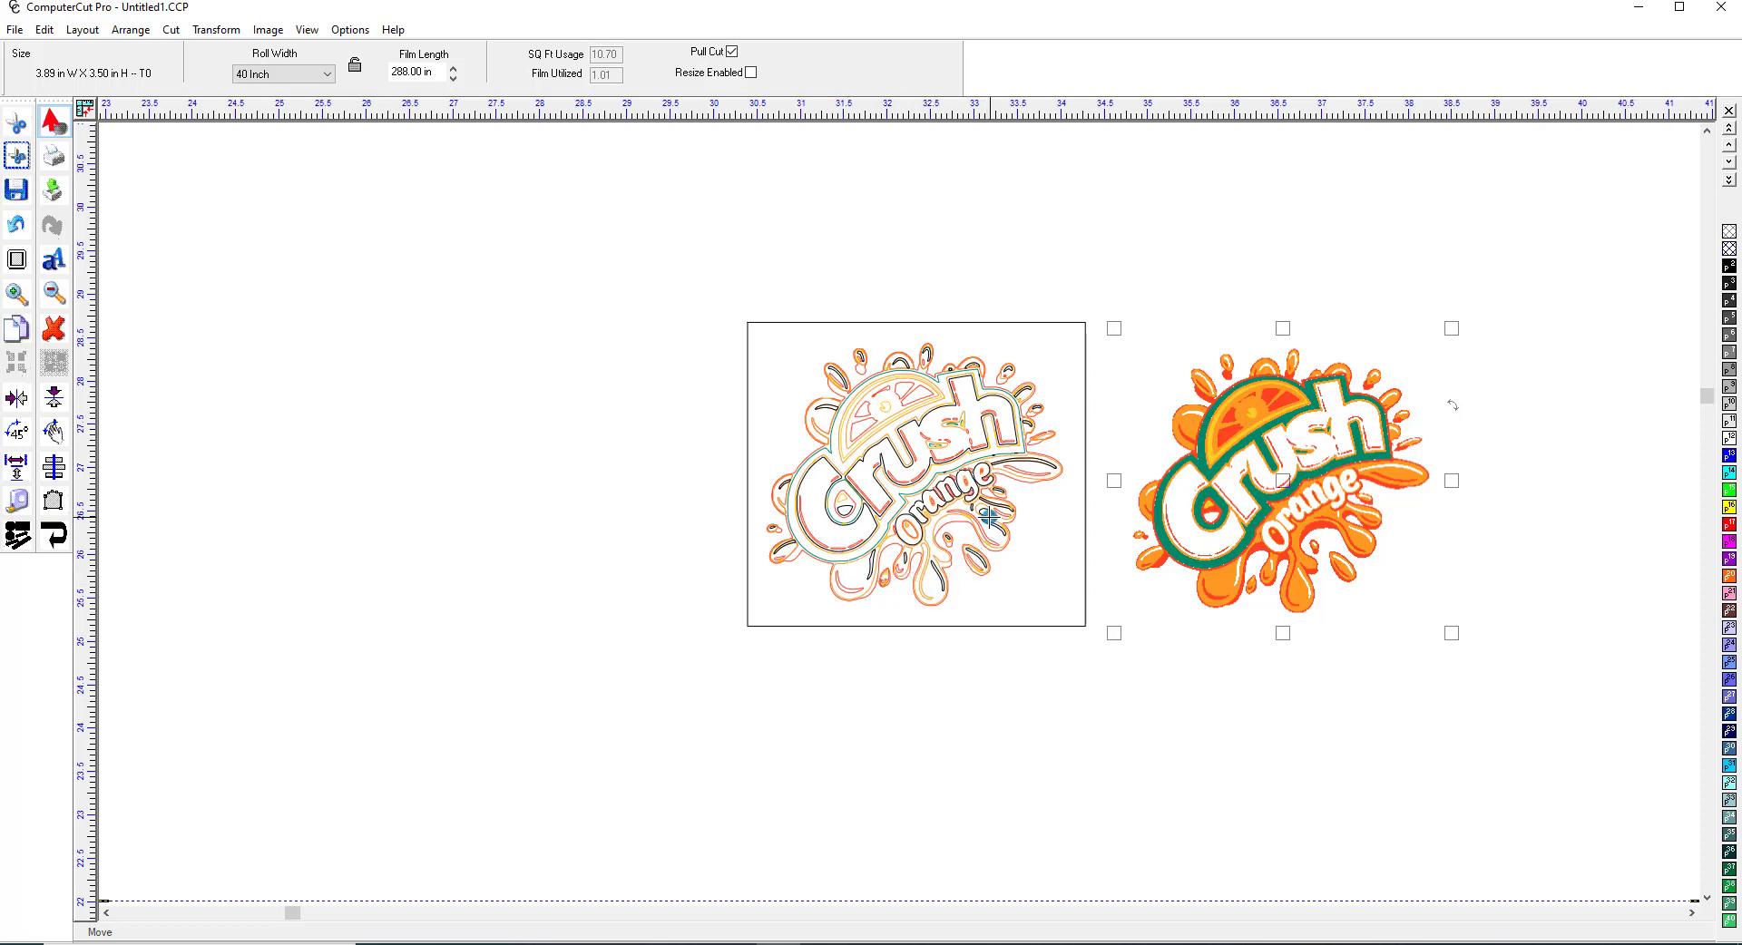
right_click(1086, 526)
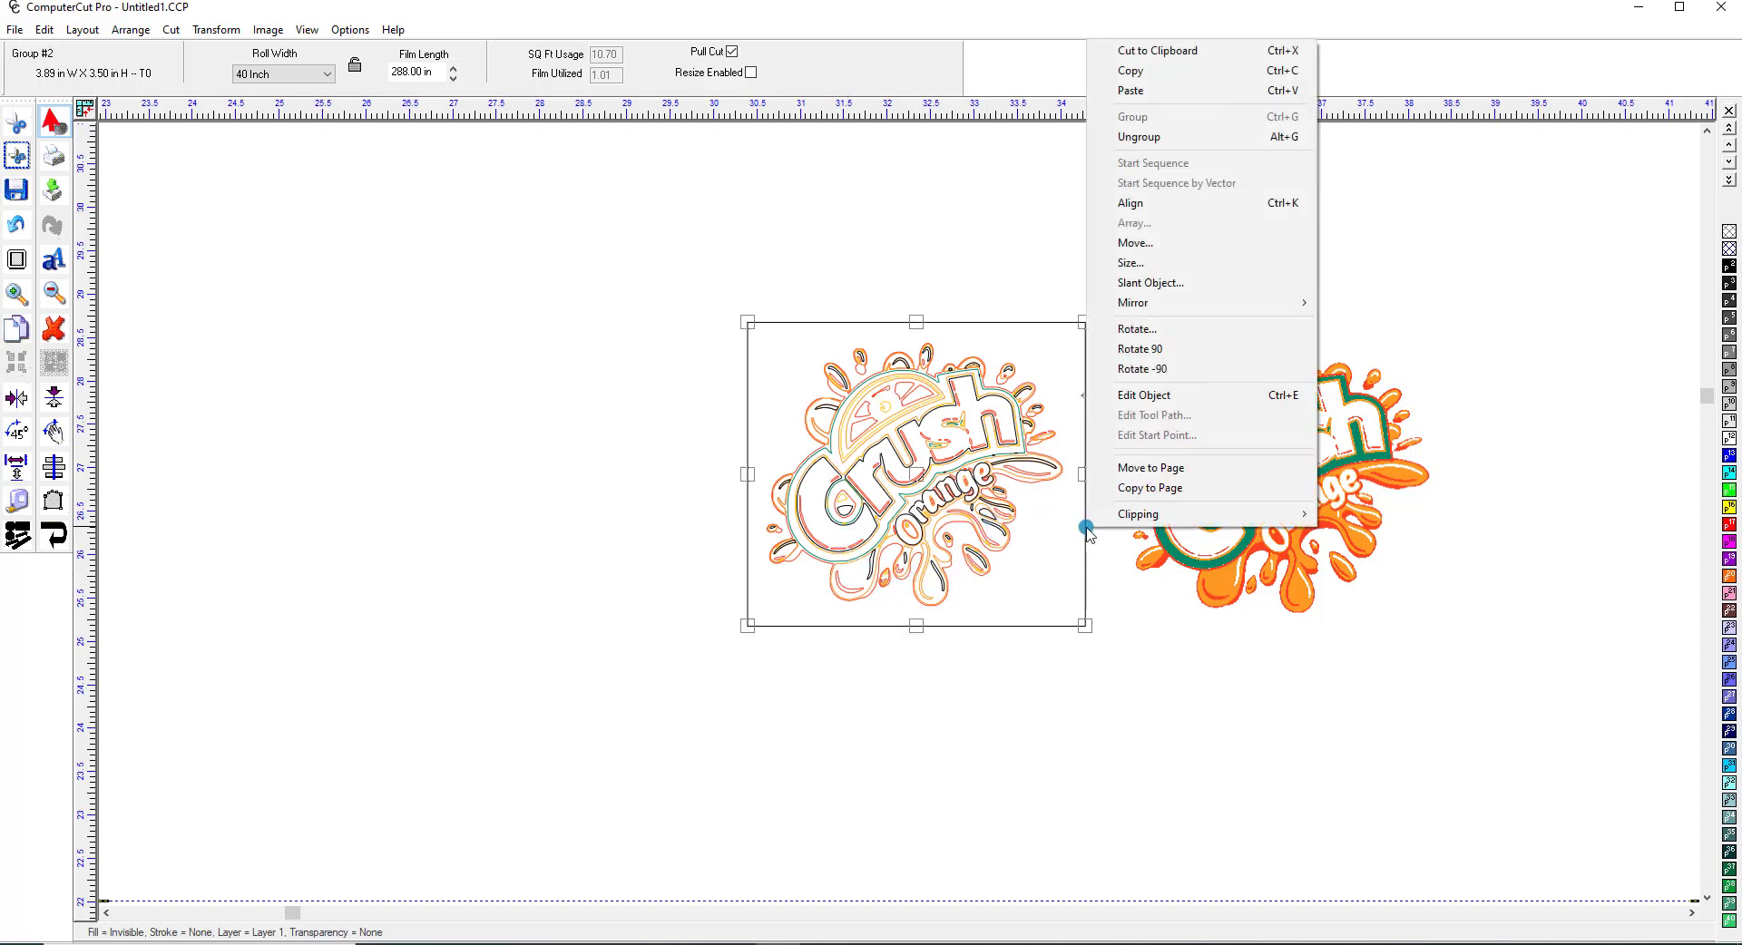
click(1139, 137)
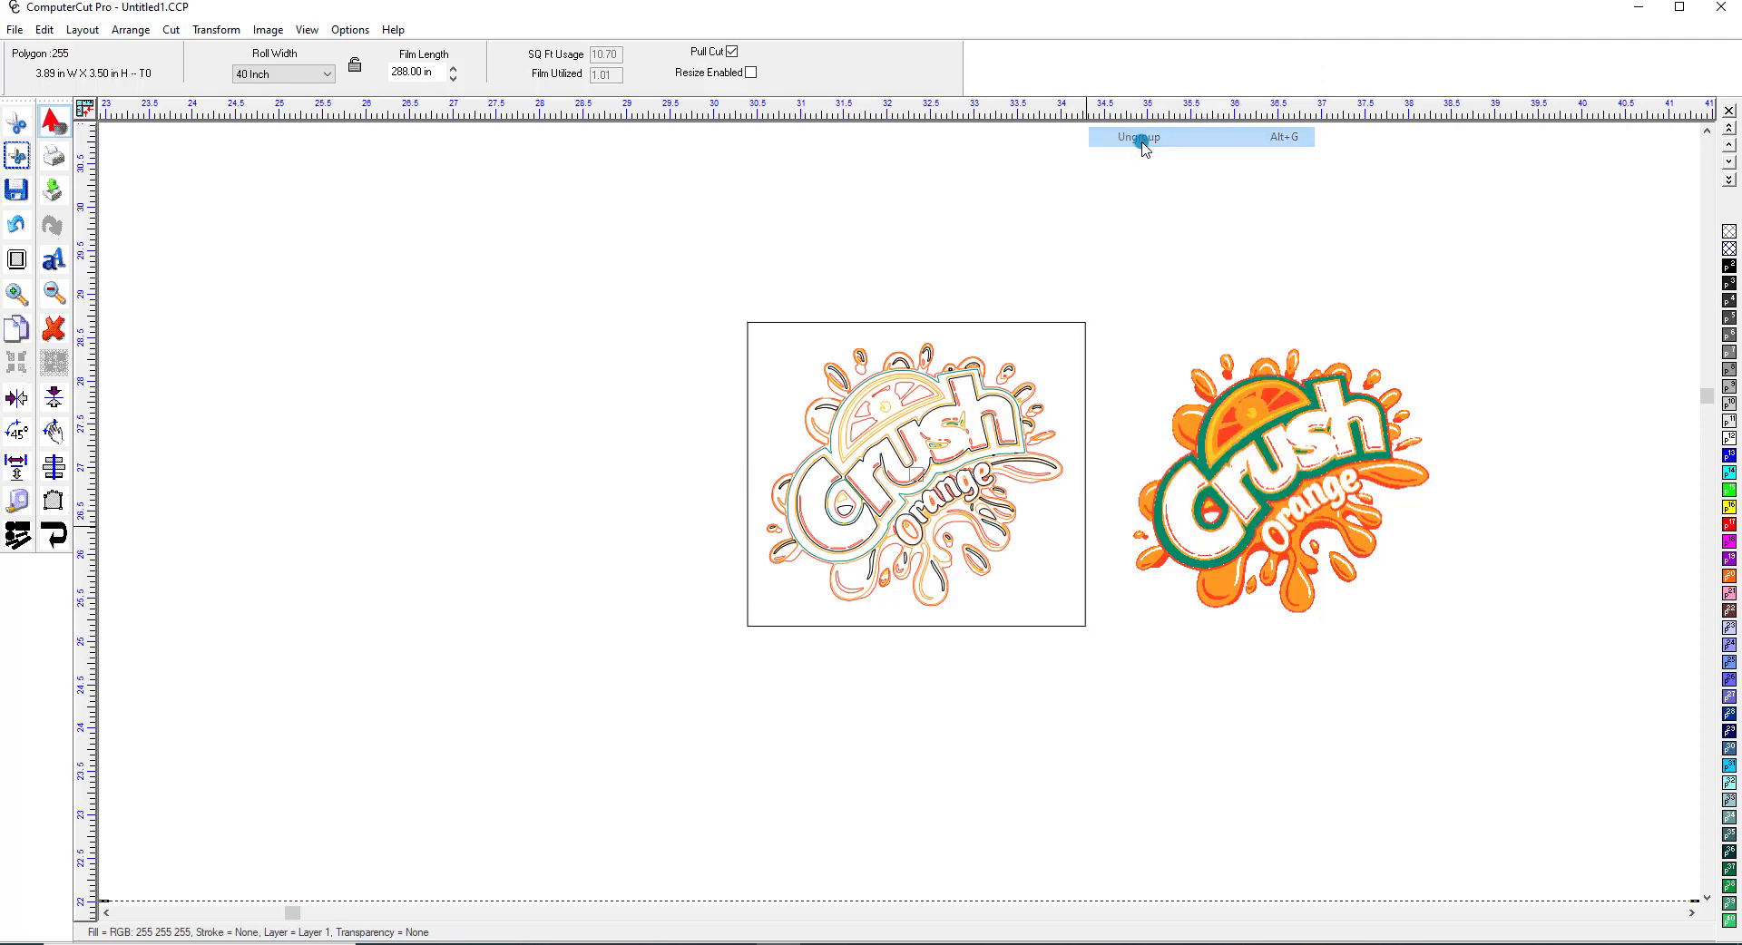
Step: Check a single traced polygon, clear the selection, and zoom in on the traced outlines
click(1141, 303)
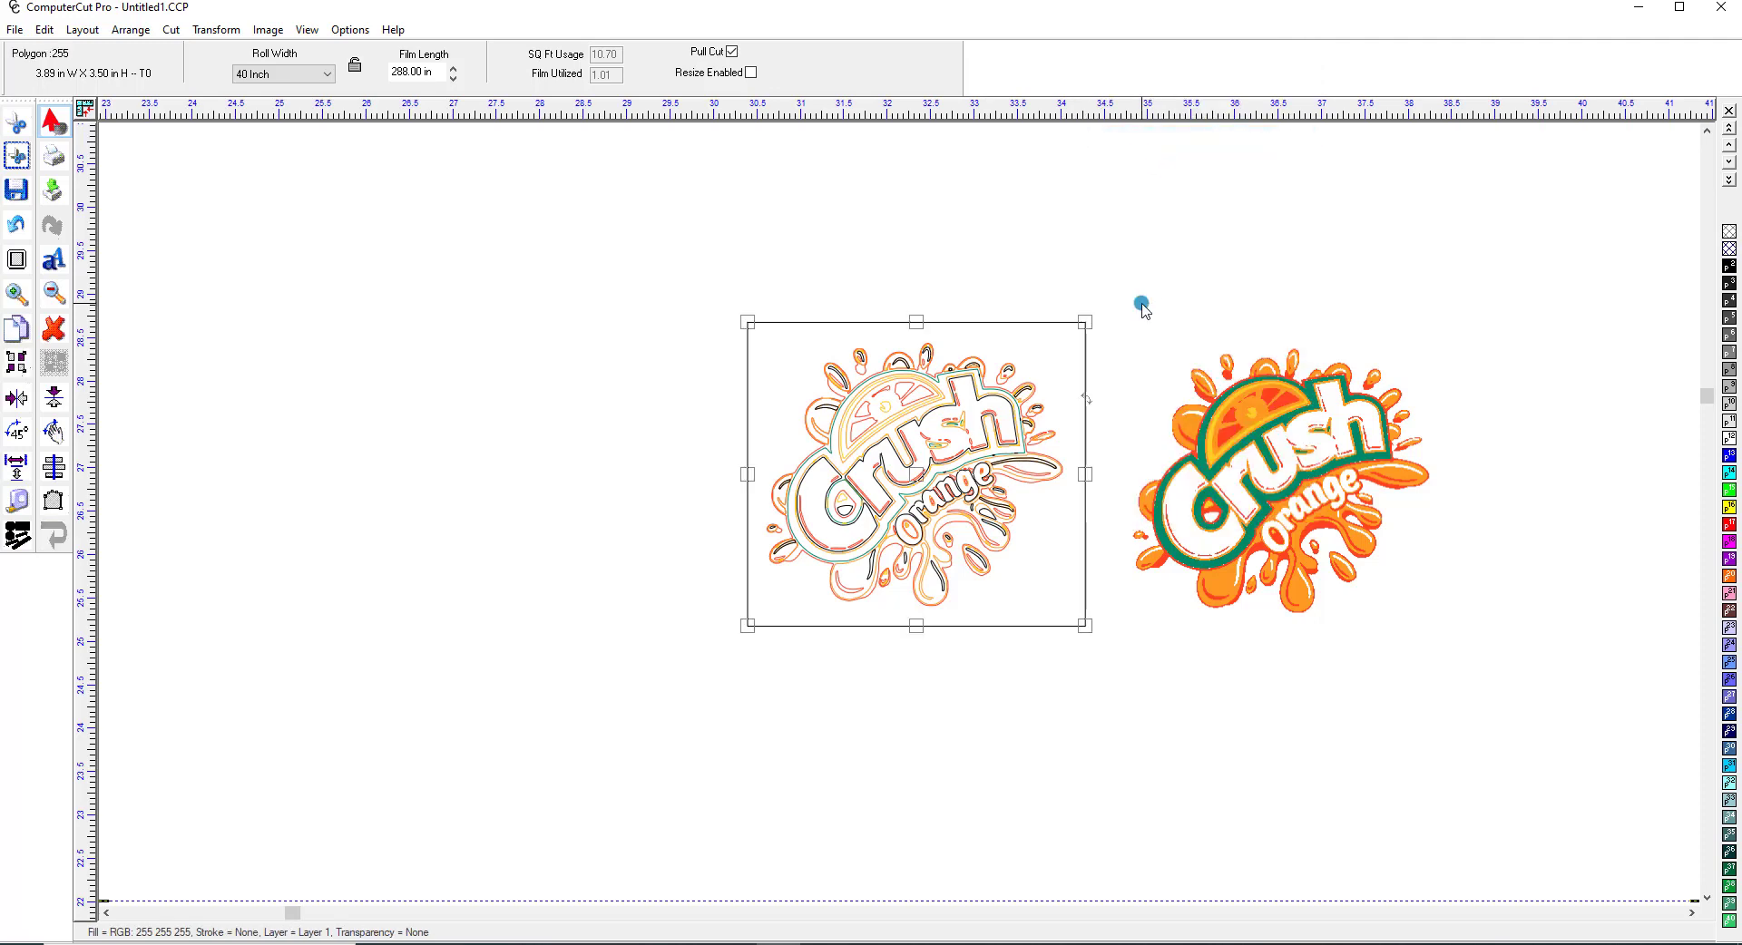
click(1085, 358)
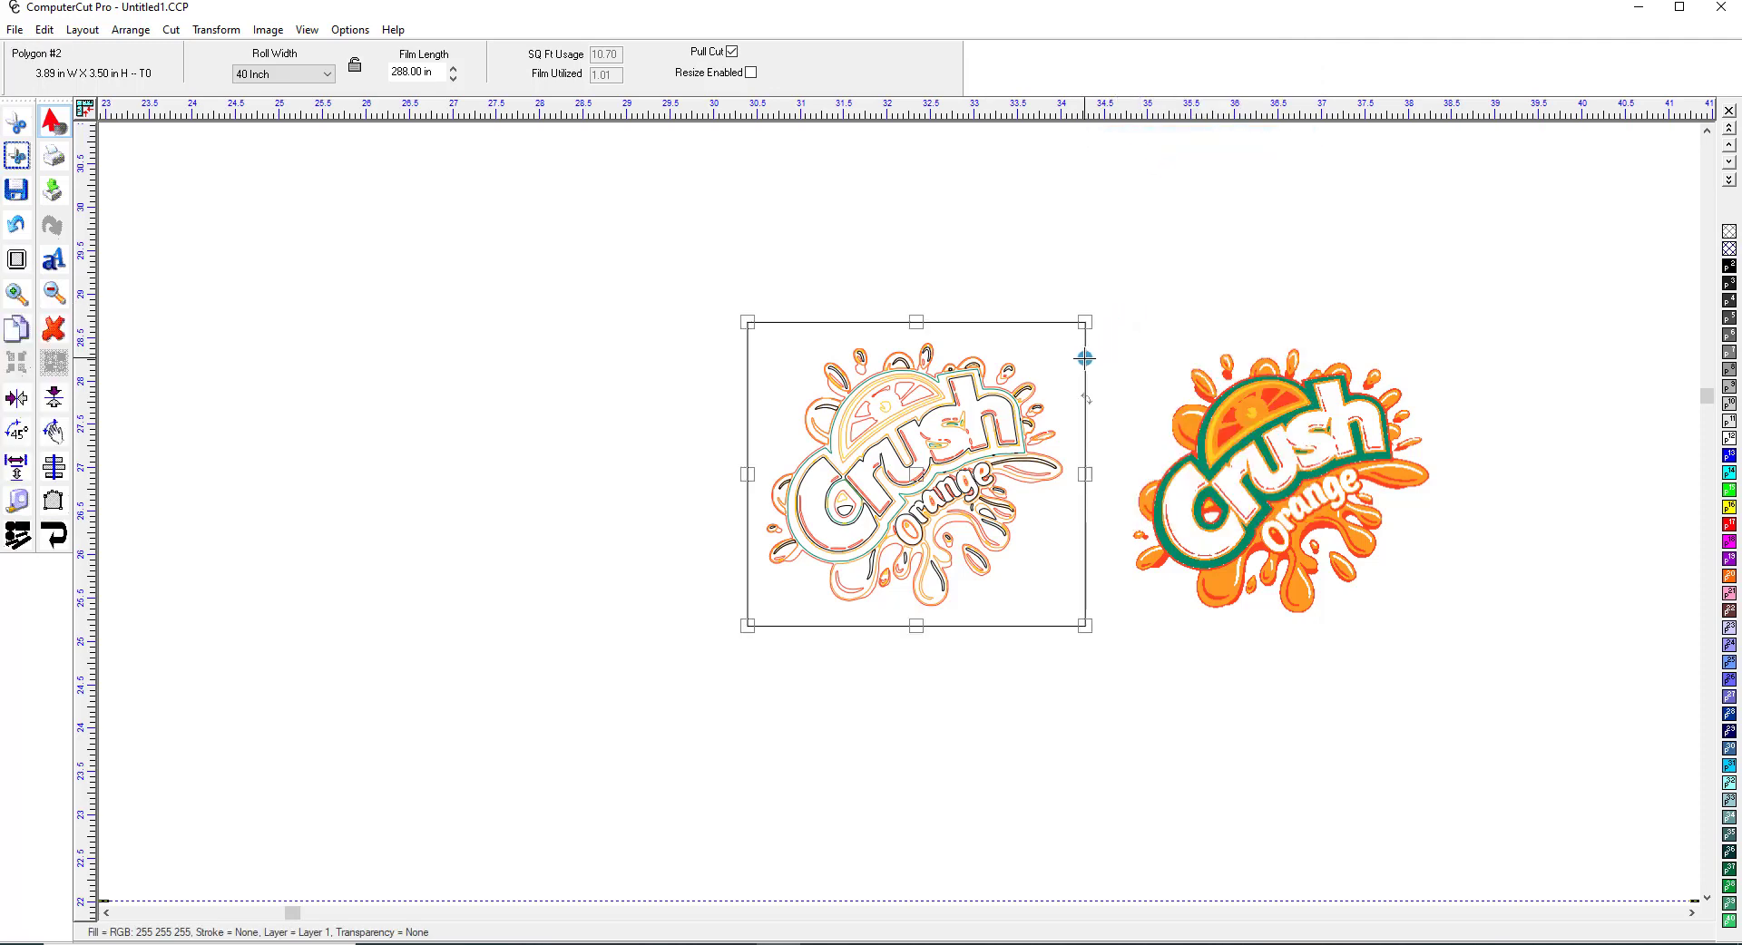
click(1085, 358)
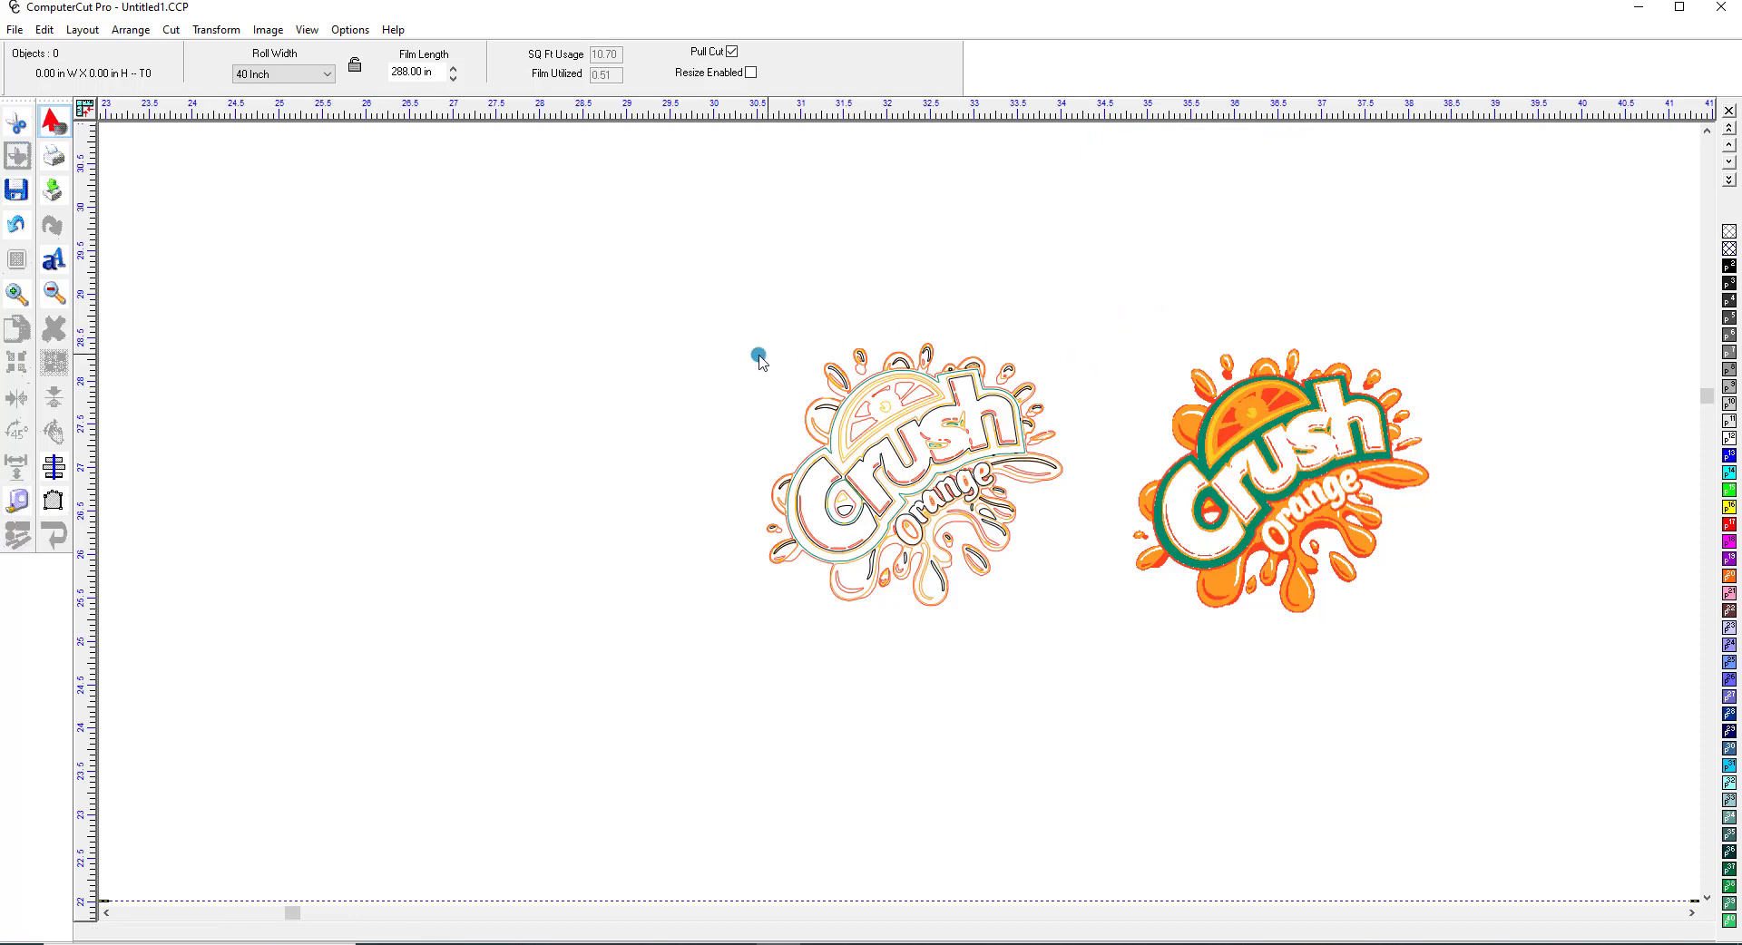
click(17, 293)
drag(730, 332, 1087, 614)
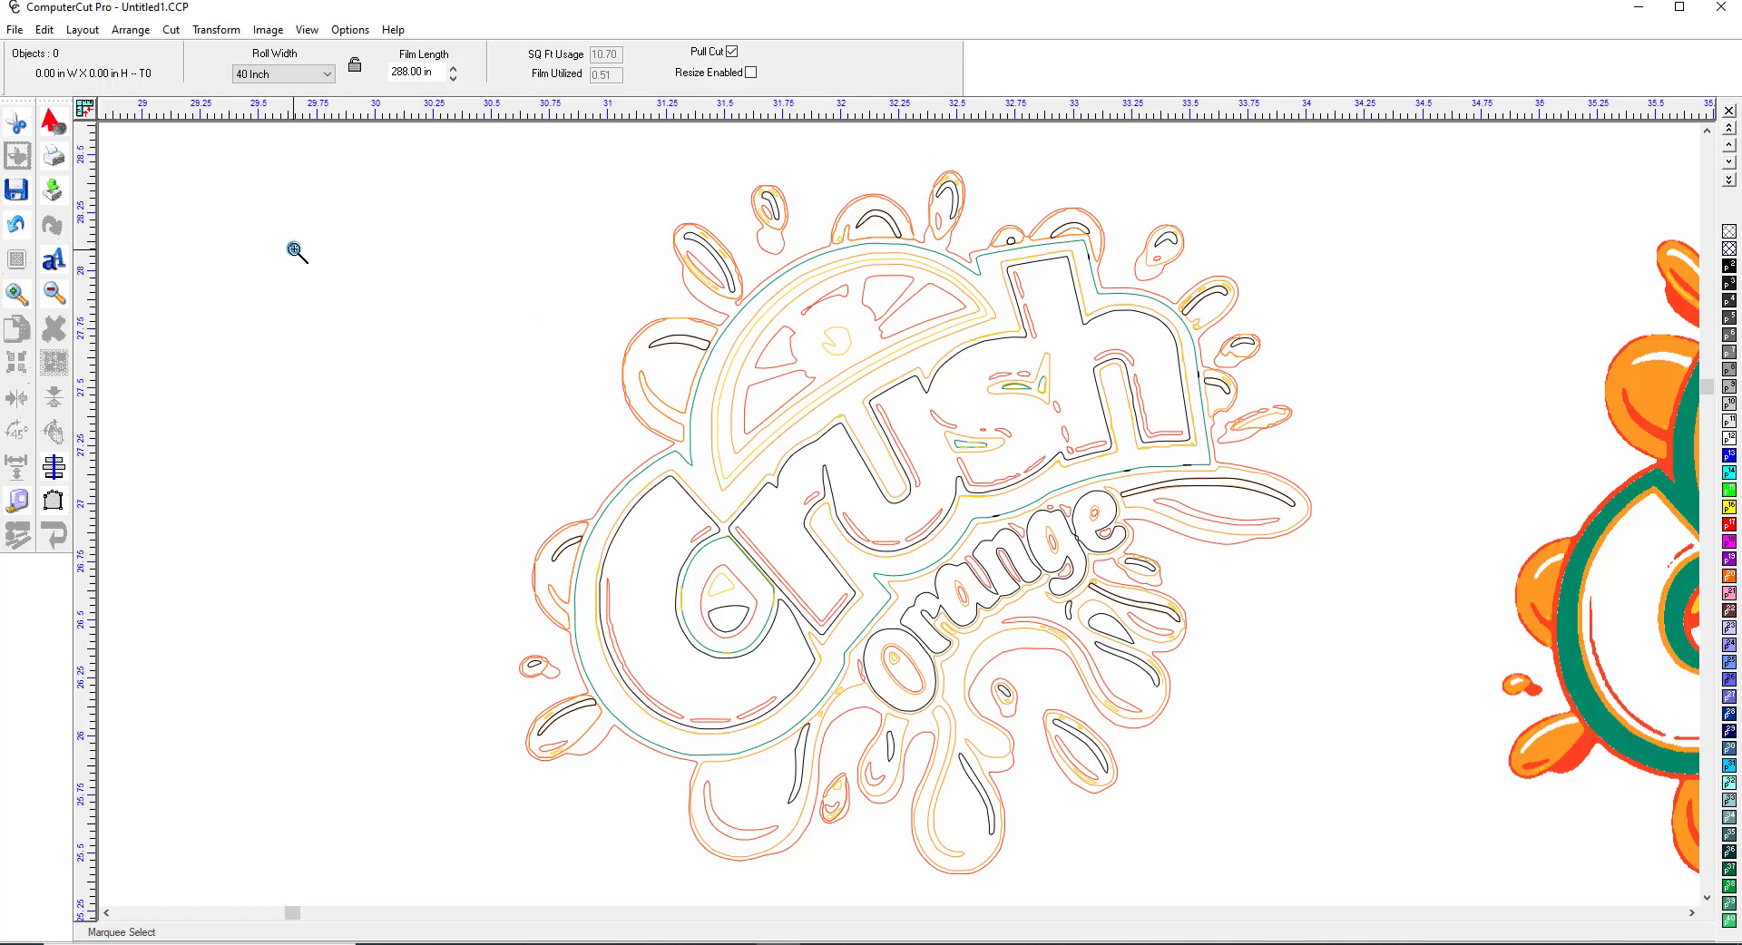
Step: Delete the original orange bitmap on the right
click(54, 120)
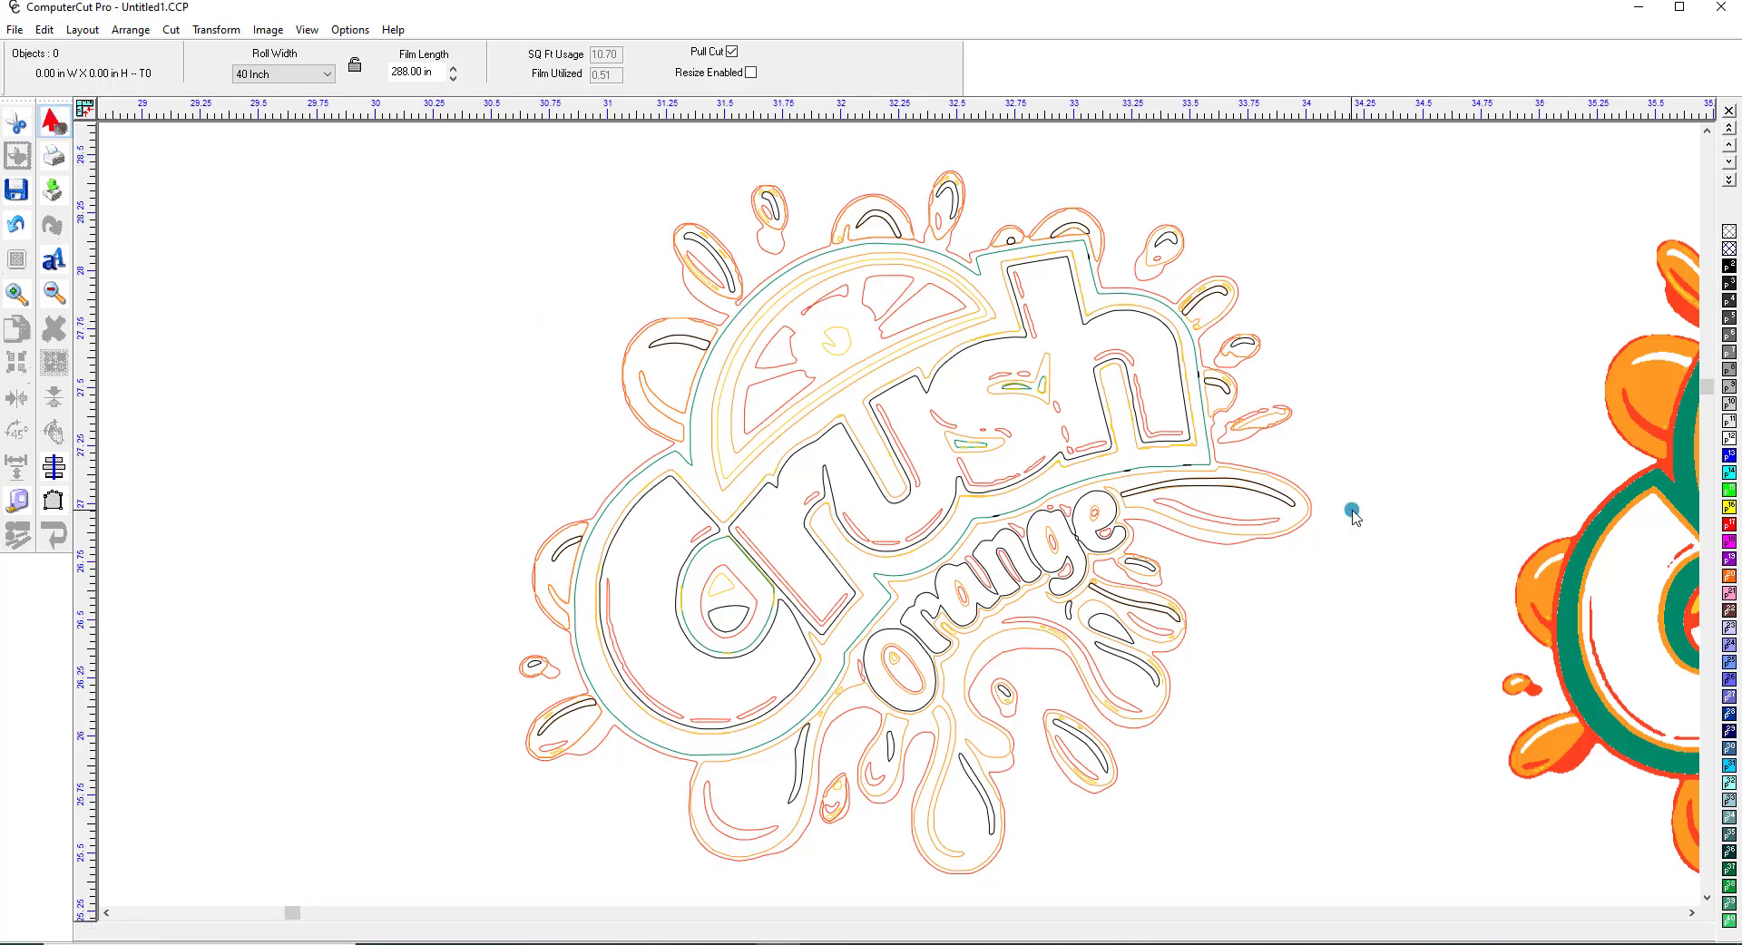
click(1574, 578)
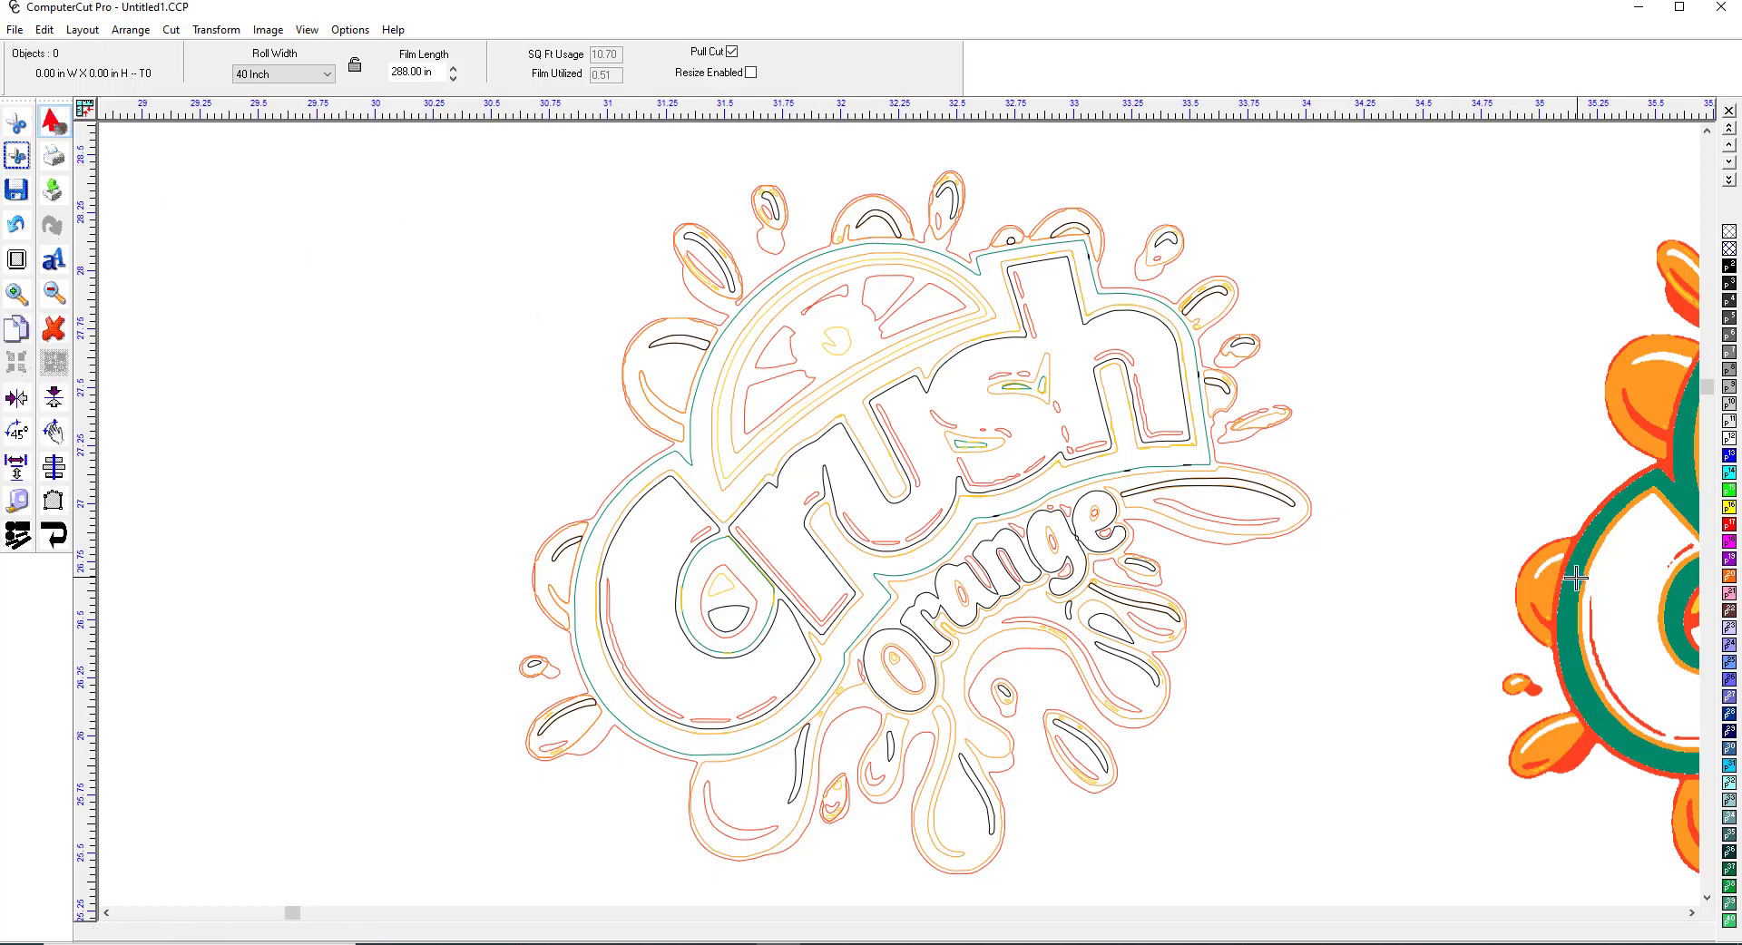
key(Delete)
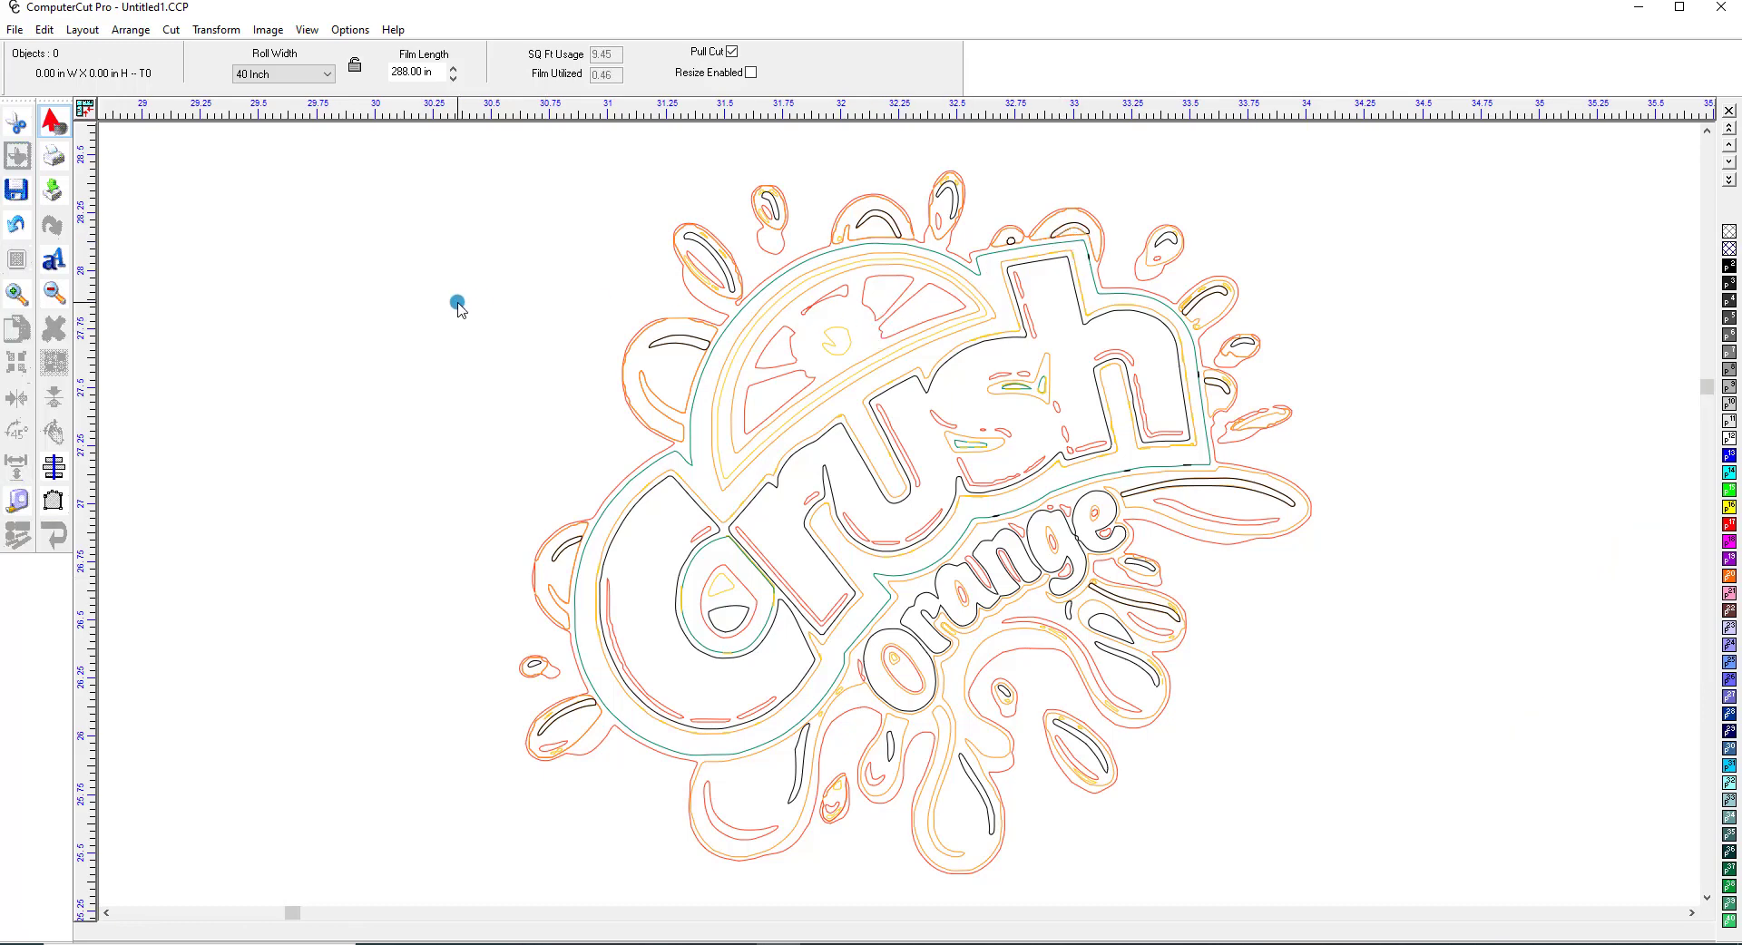
Step: Convert all 254 traced outlines to Bezier curves and clear the selection
key(ctrl+a)
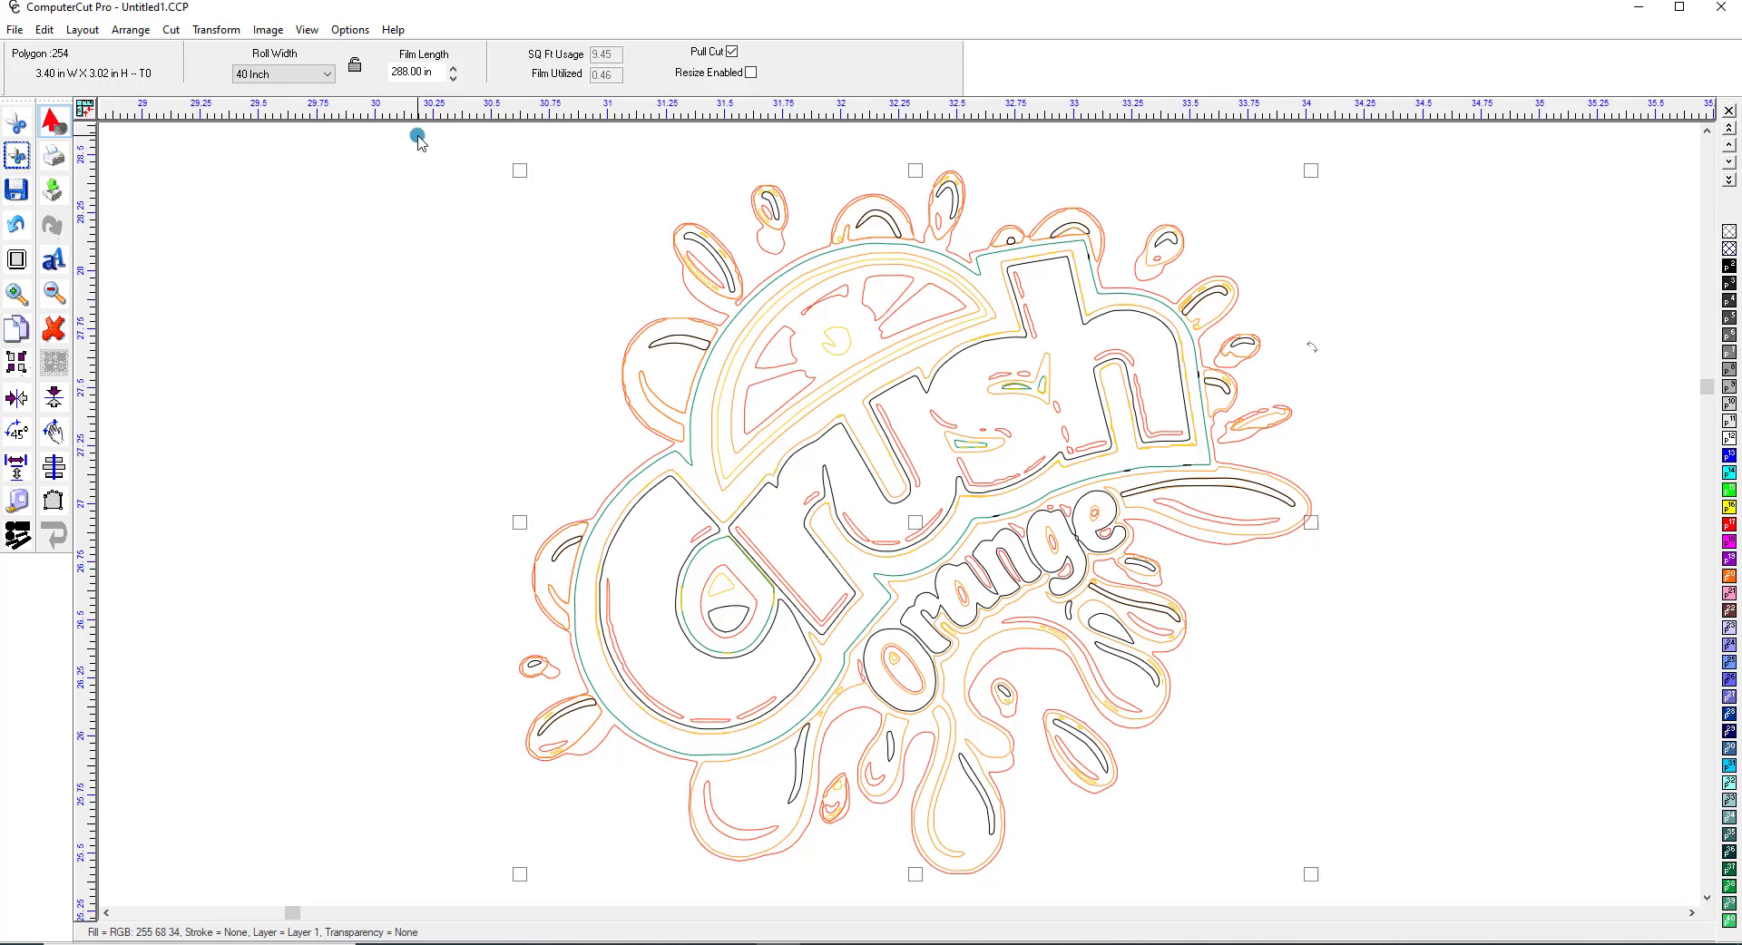
click(131, 30)
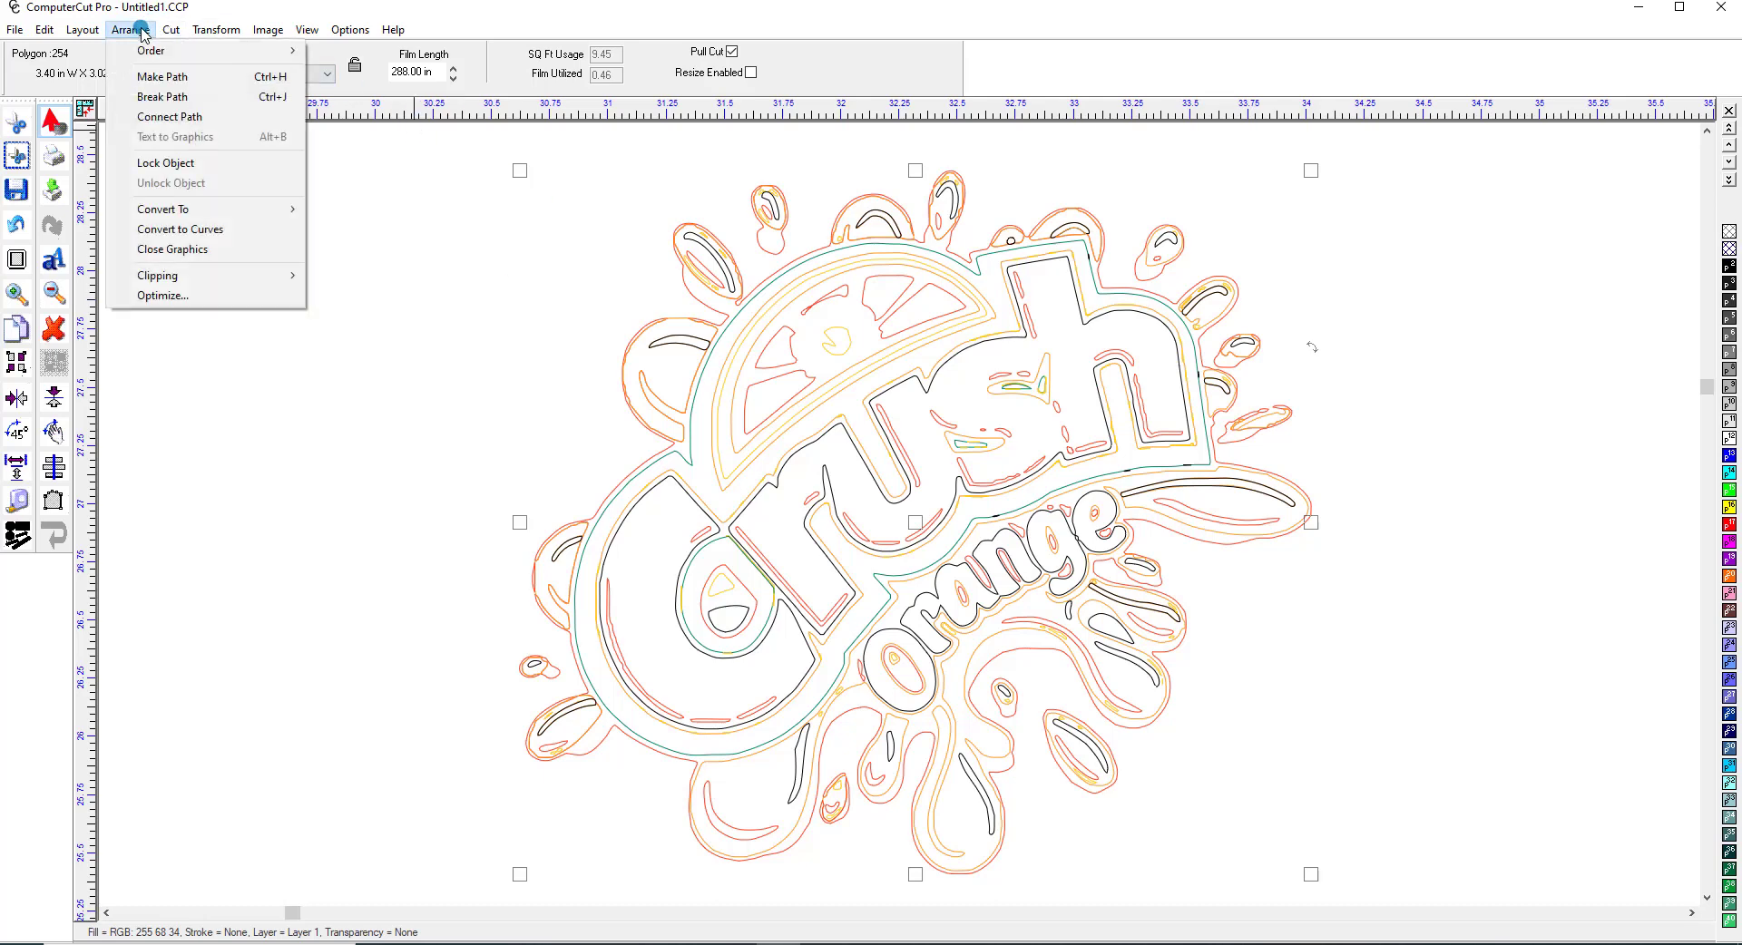
mouse_move(173, 209)
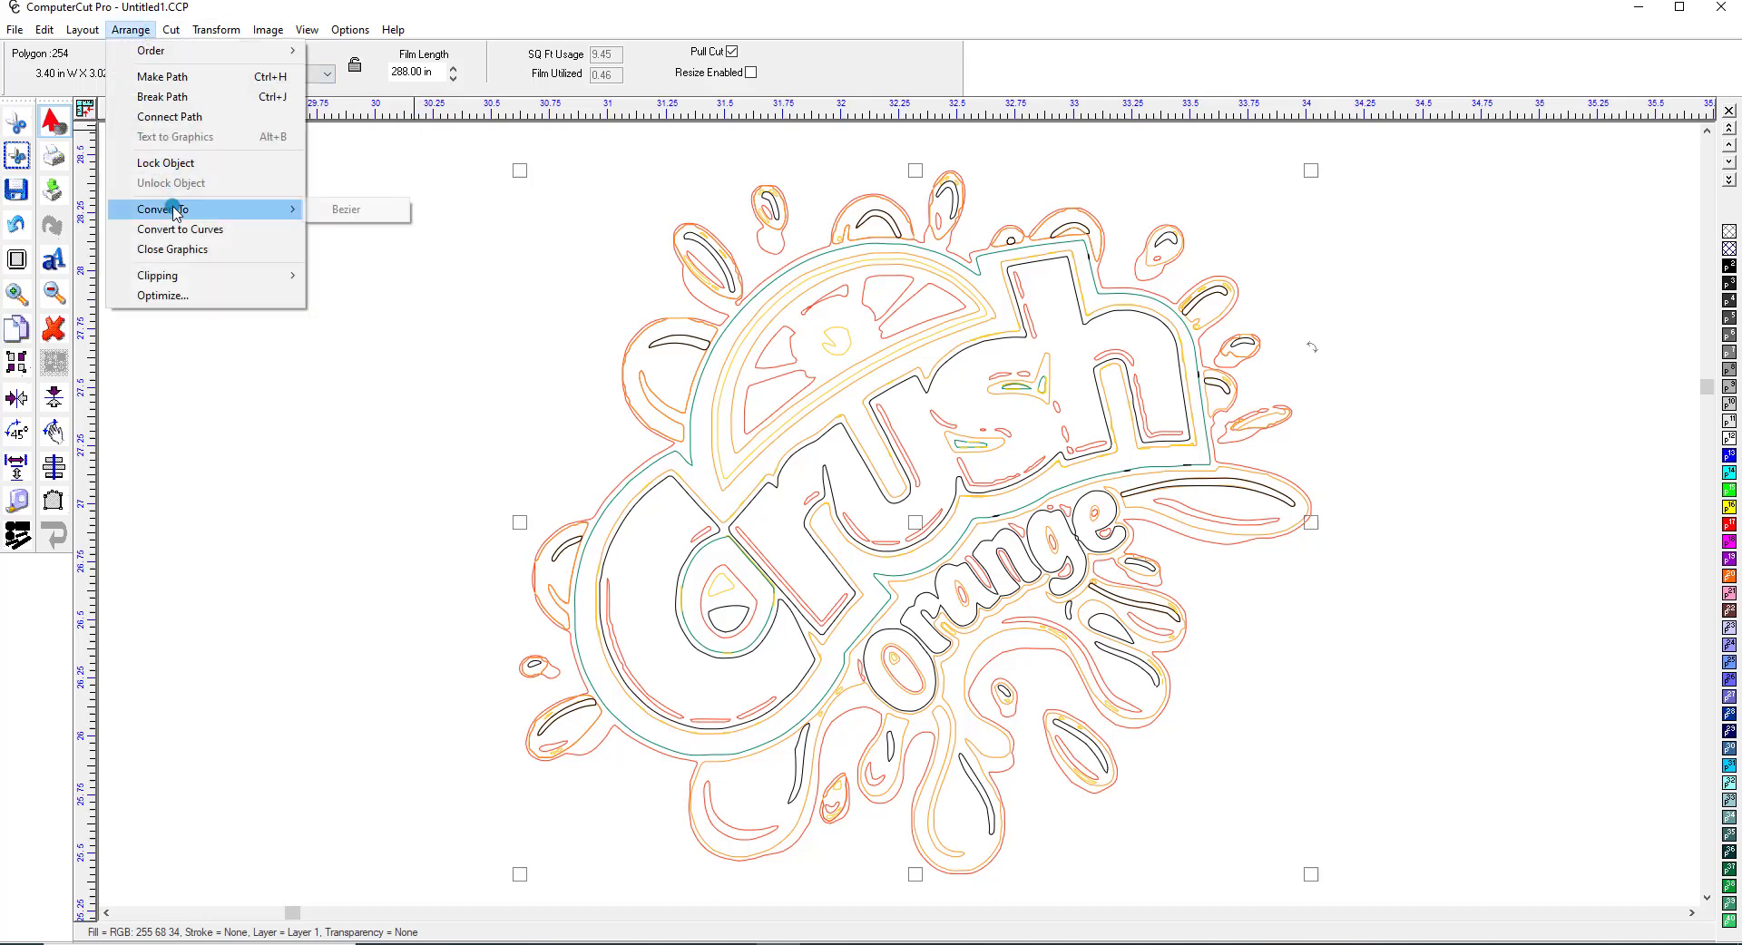
click(346, 209)
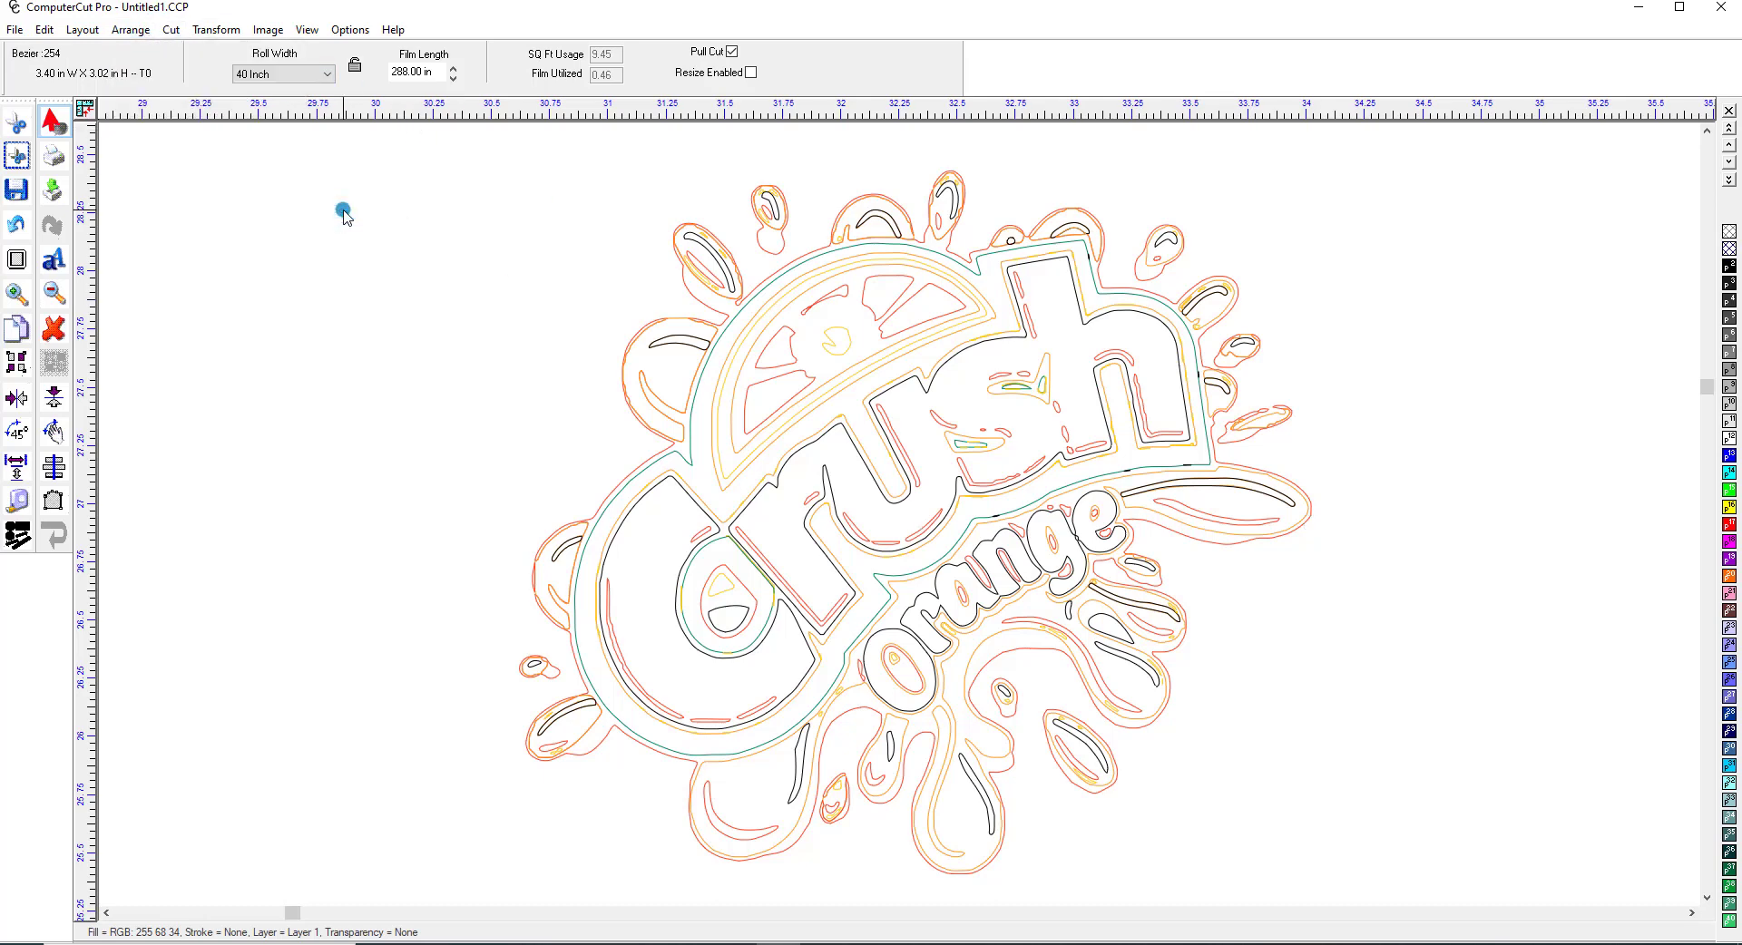
click(483, 367)
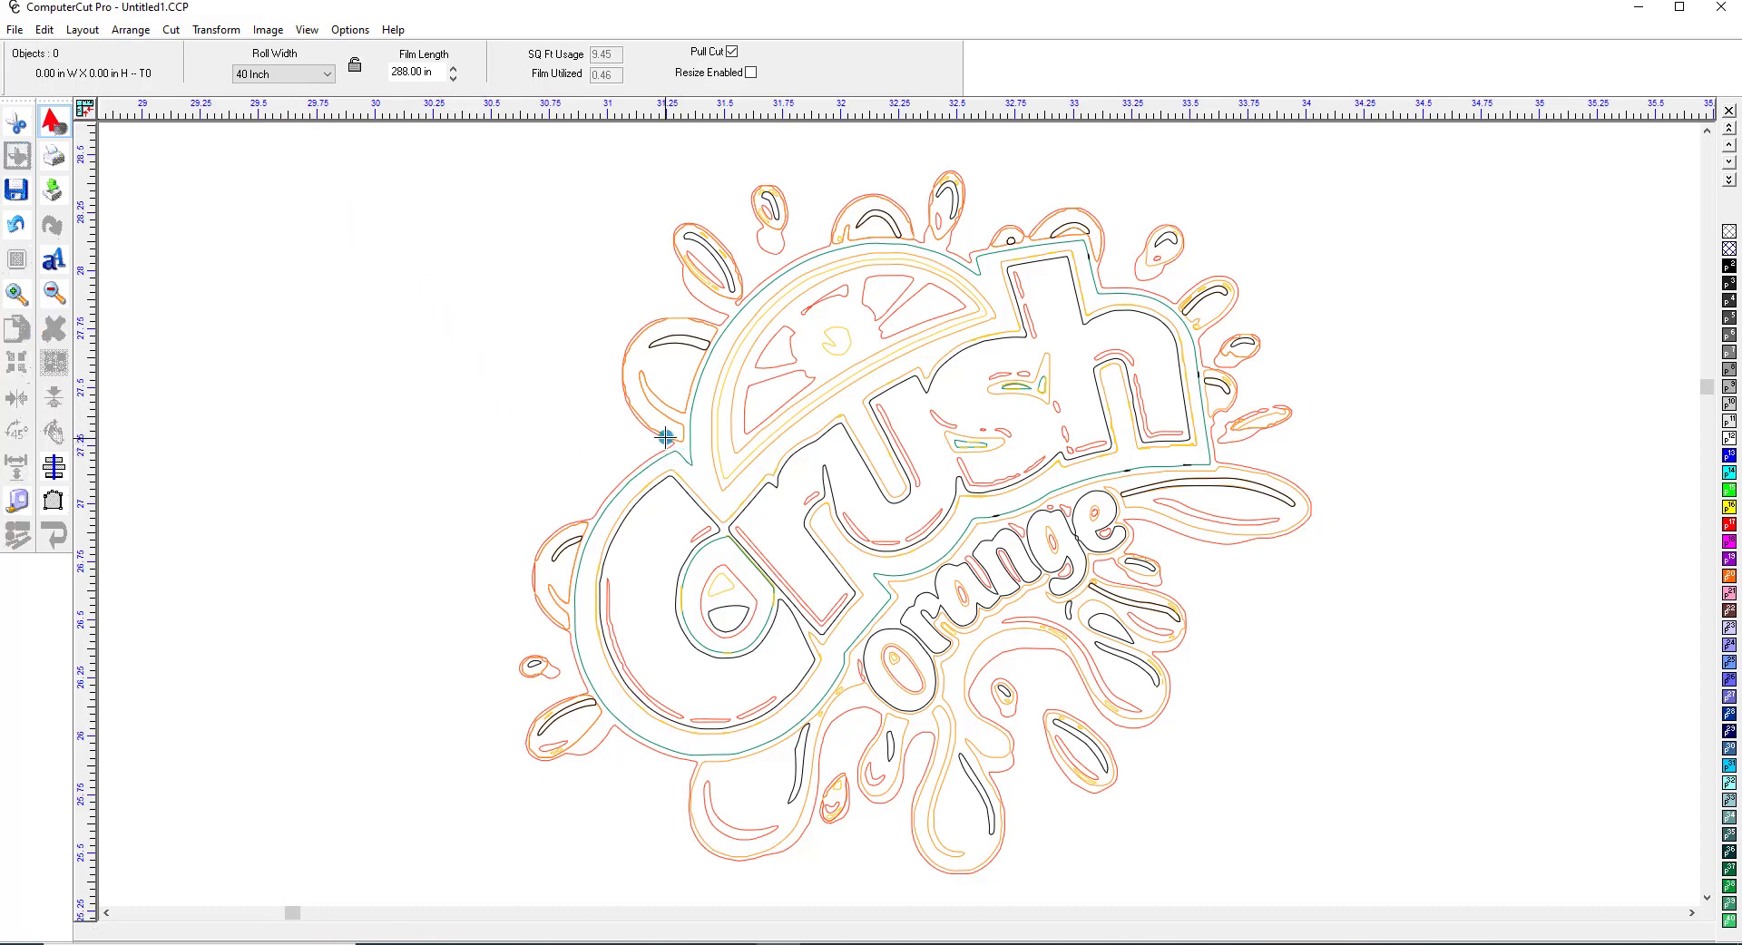
double_click(664, 439)
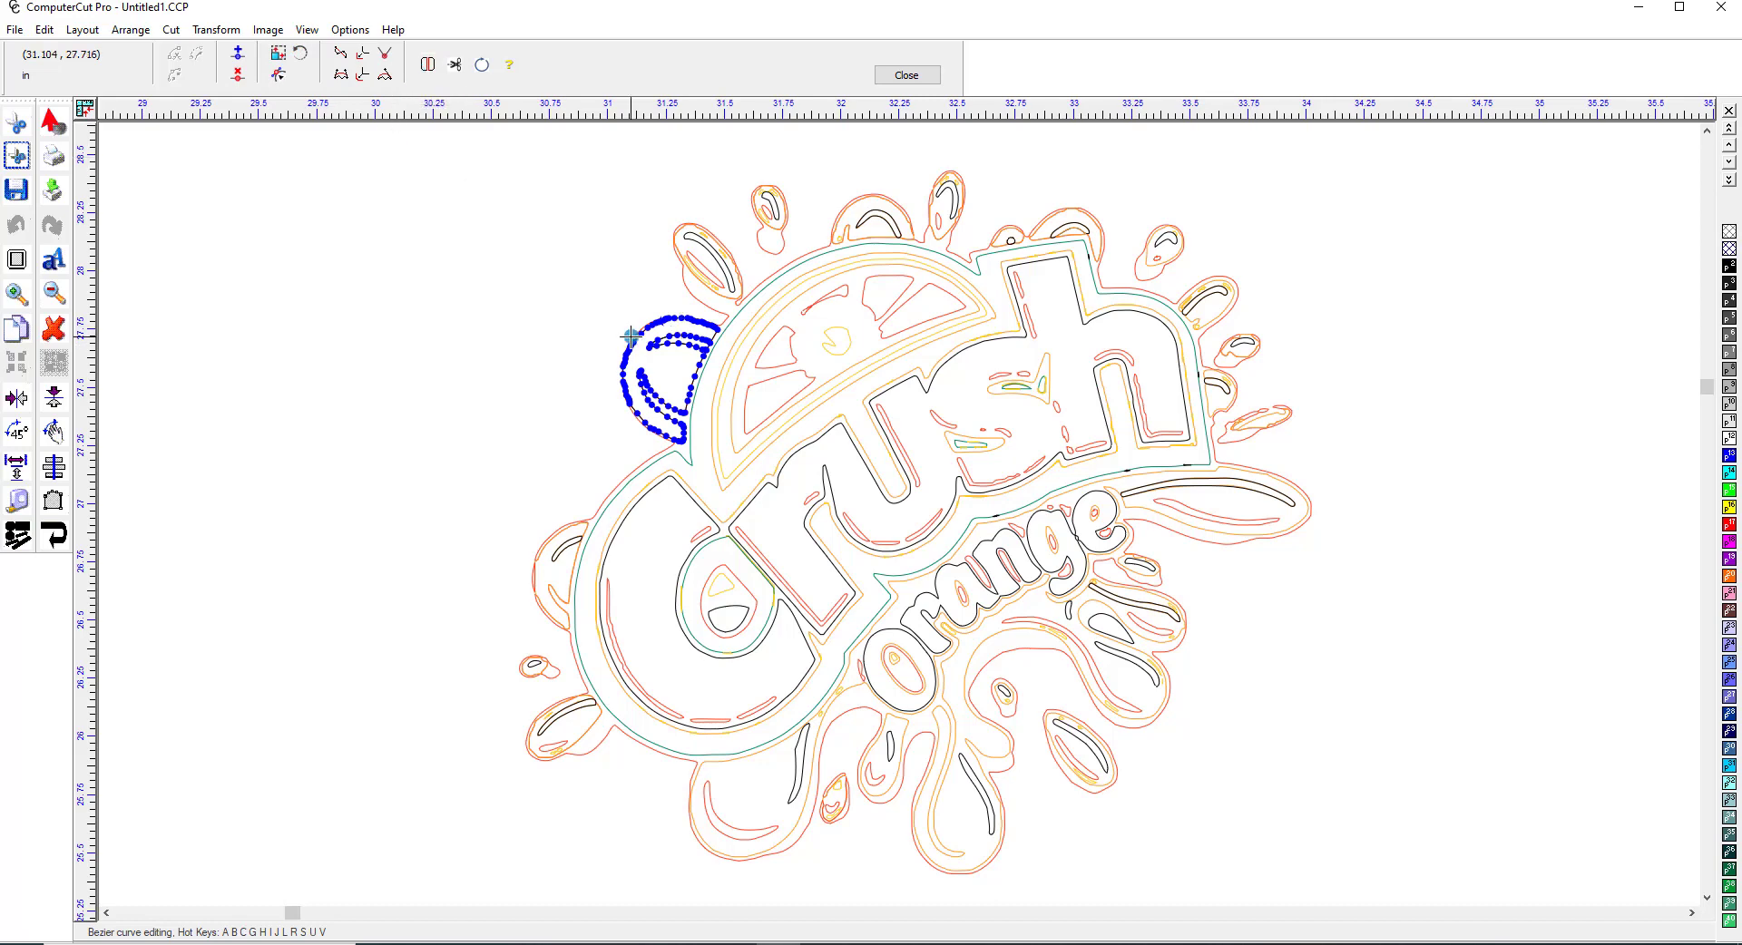
click(720, 250)
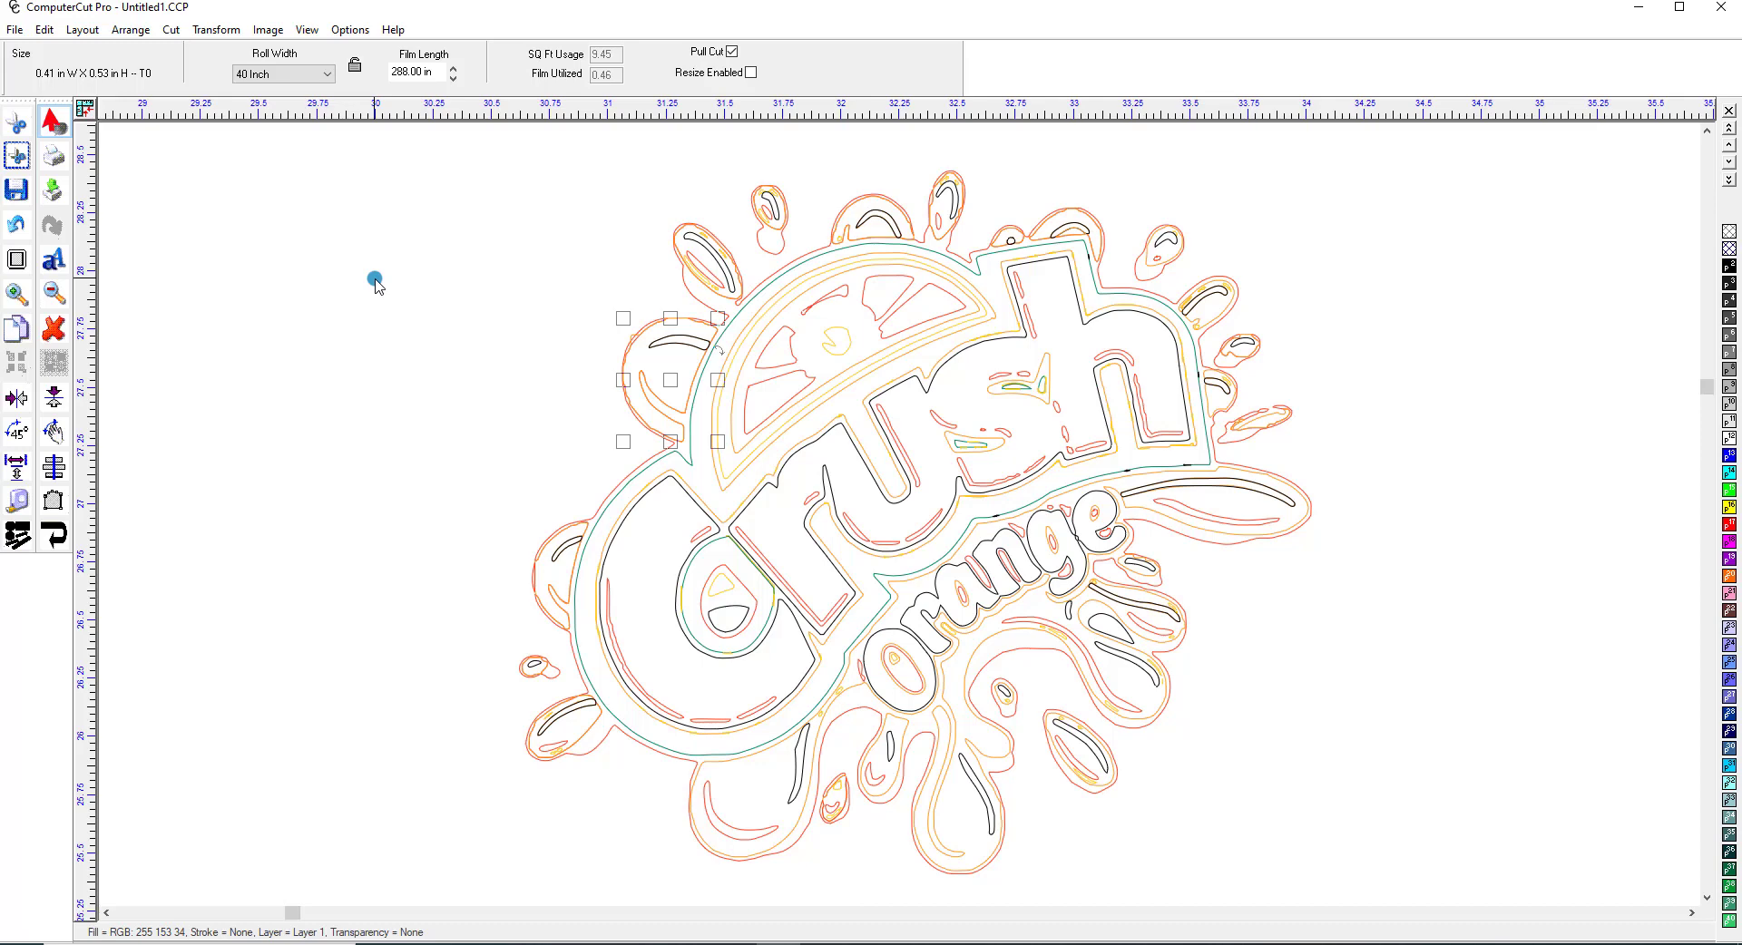
Step: Switch to the ComputerCut Pro welcome window from the taskbar and show the Help menu
mouse_move(645, 942)
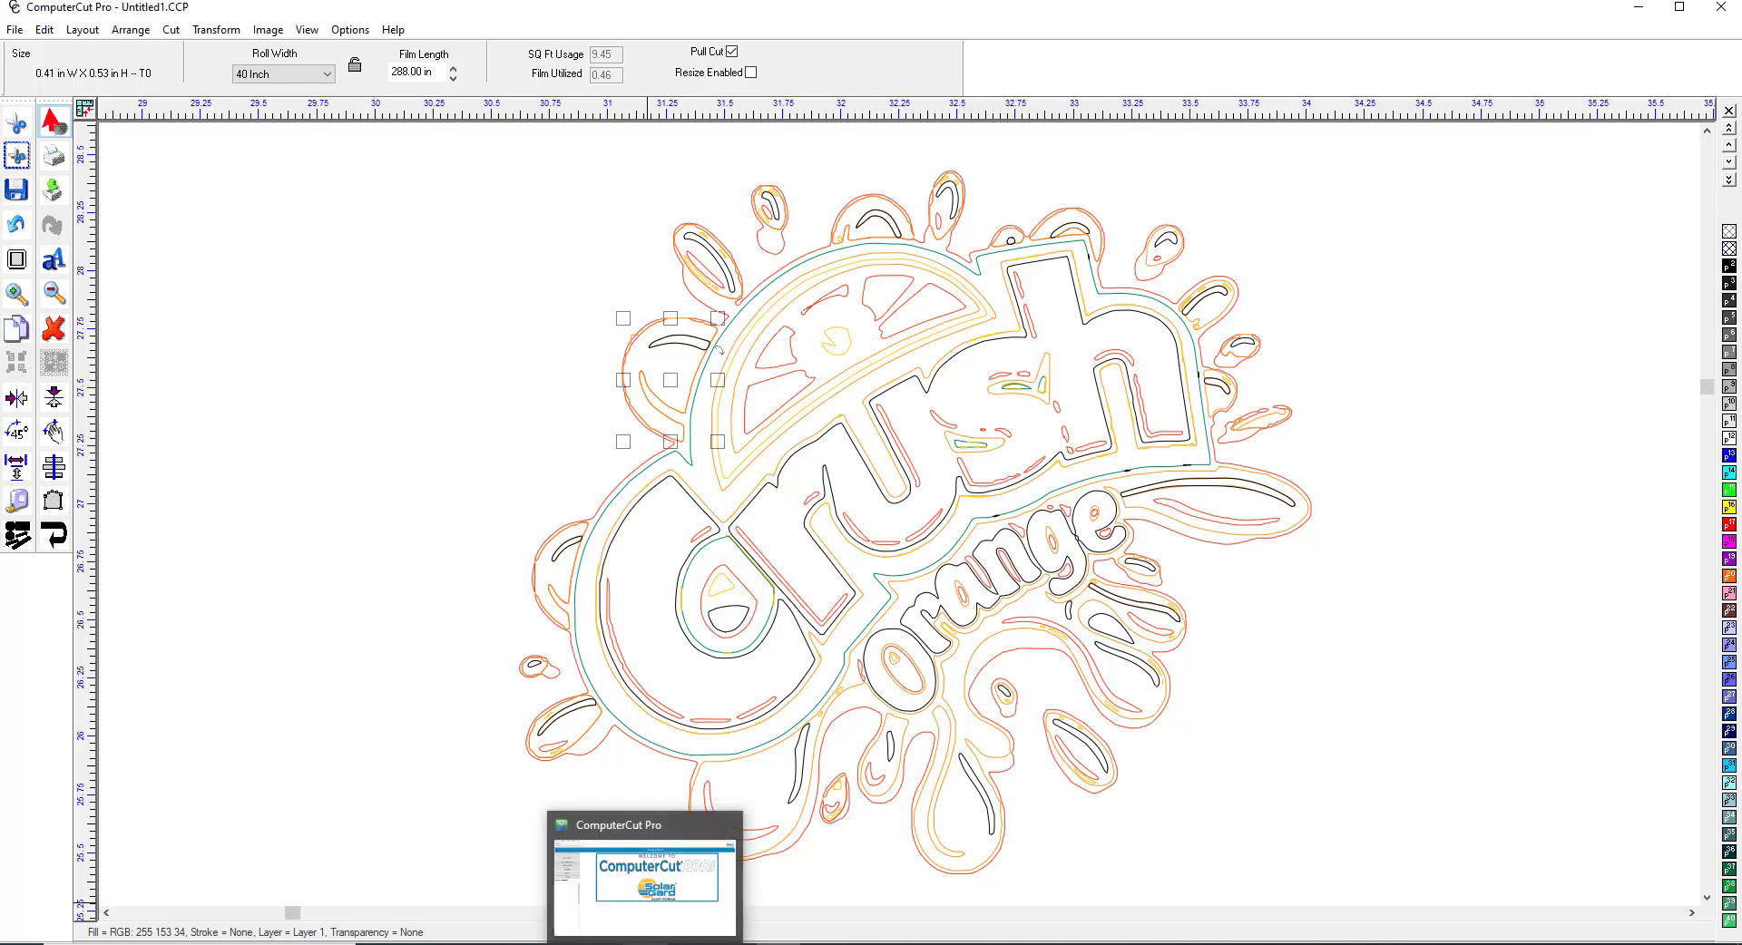
click(644, 884)
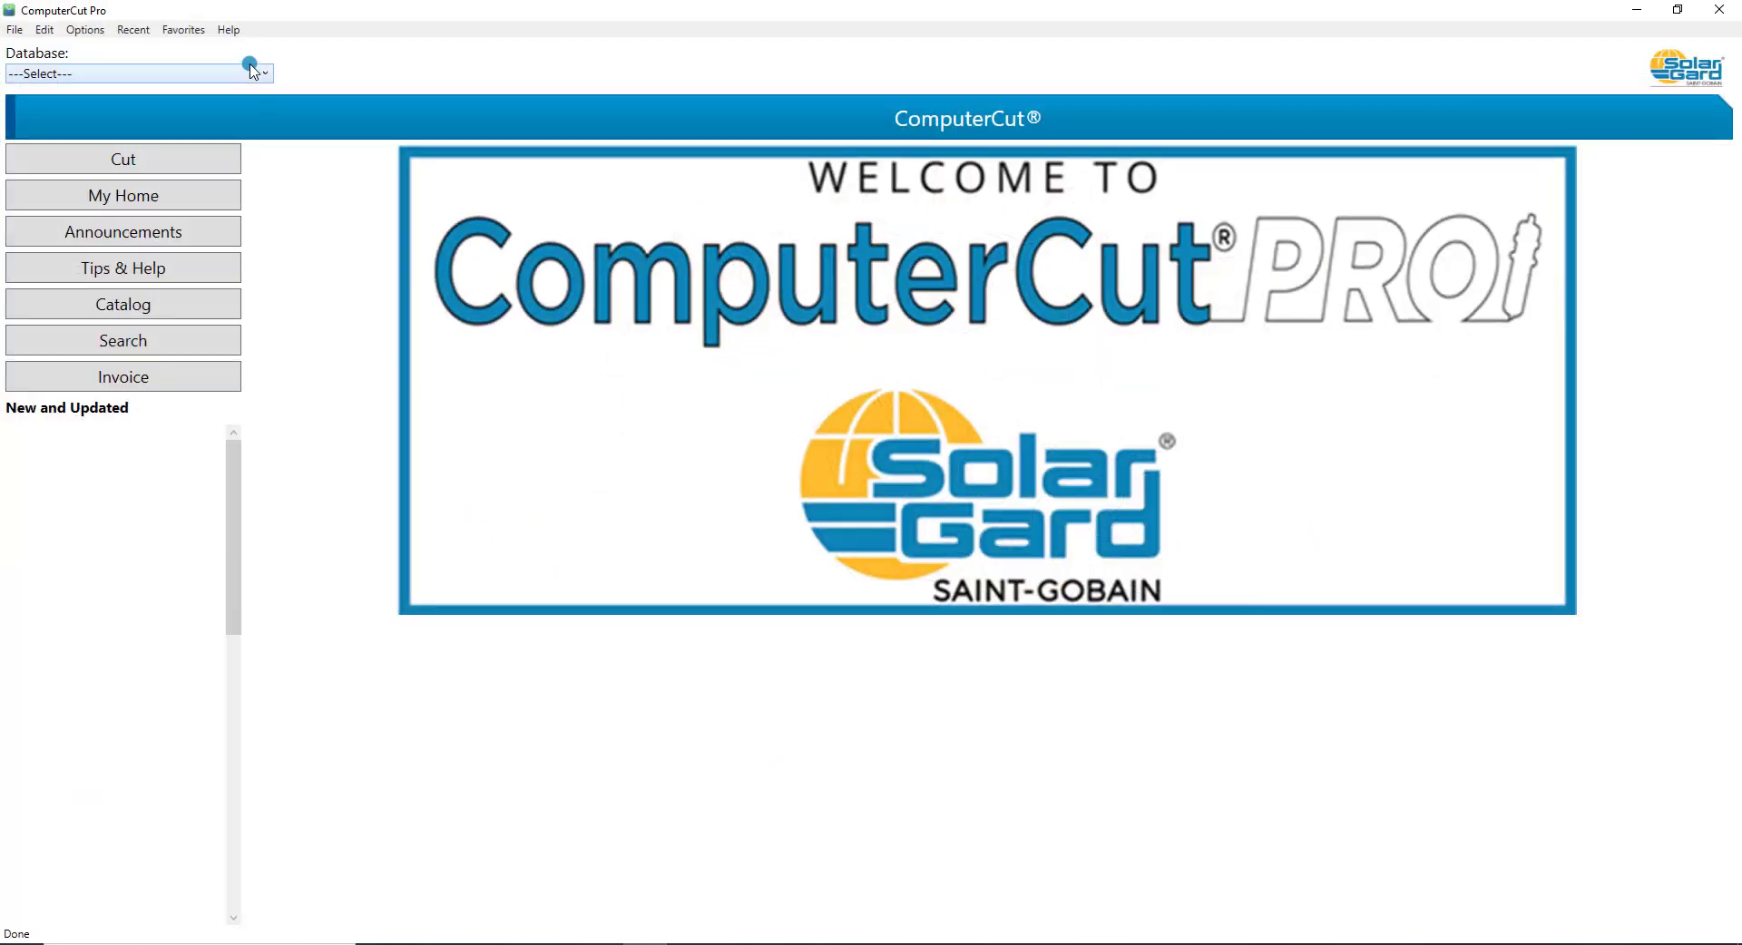
click(231, 32)
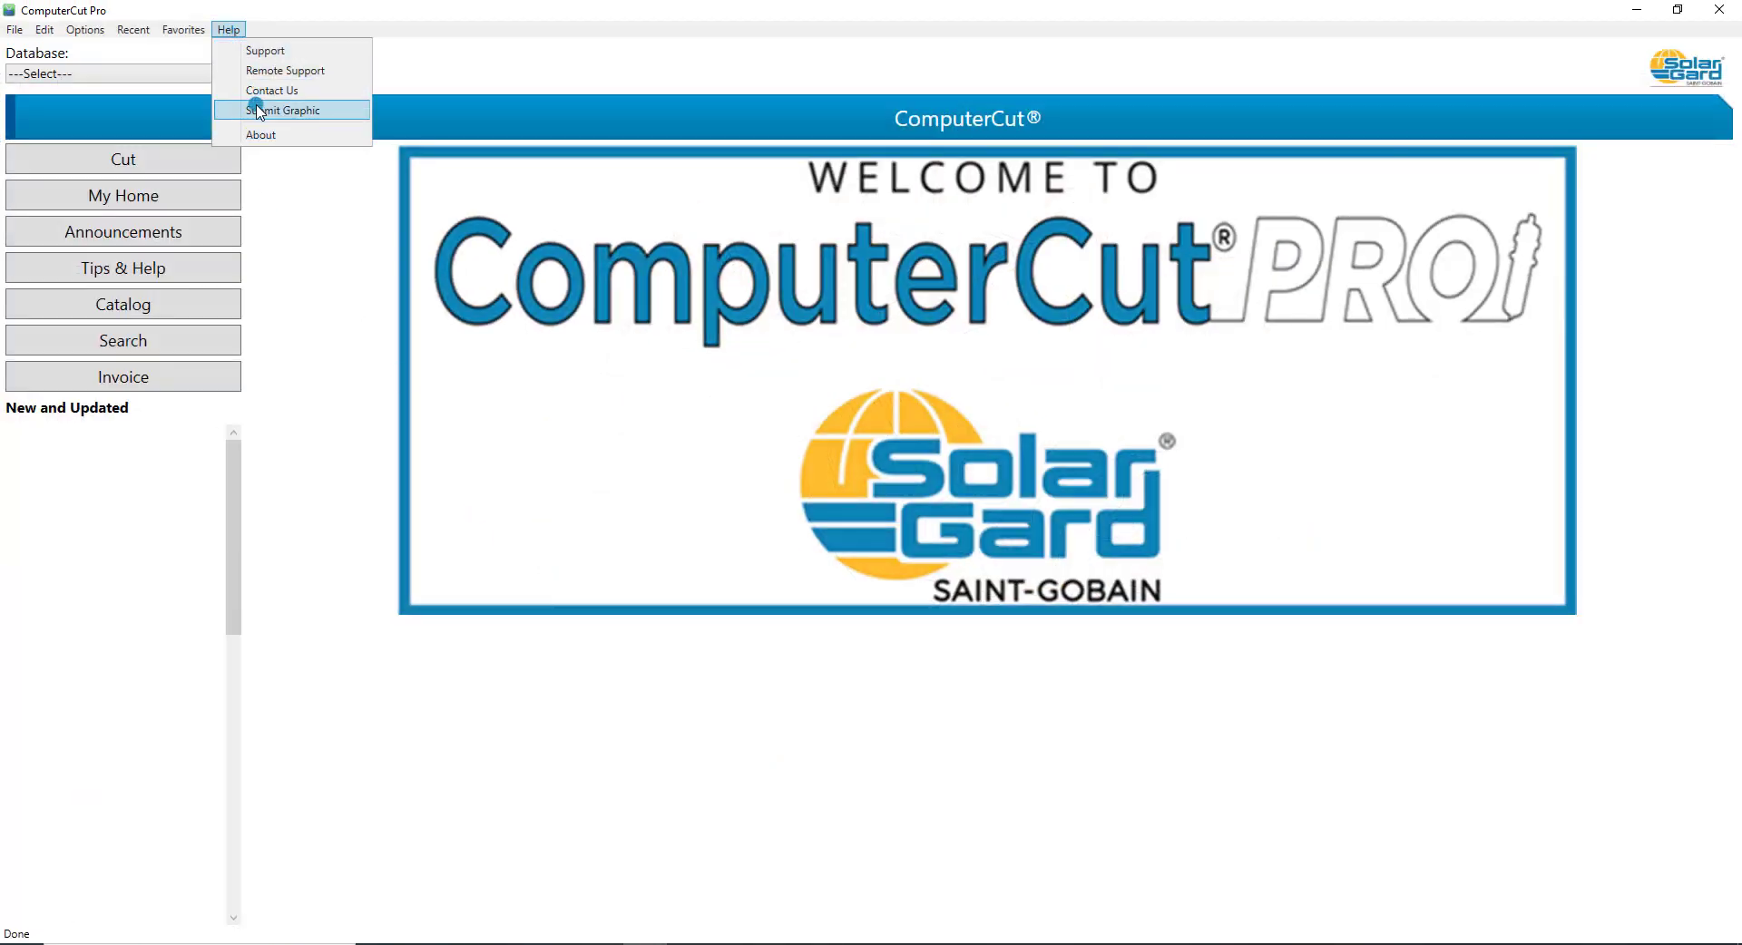